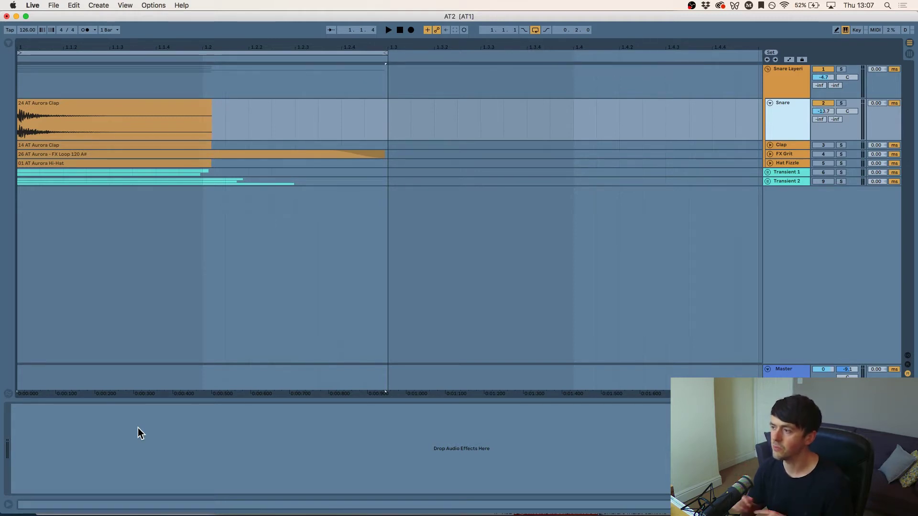
Solo the Snare track and expand the Clap track below it to compare the starts of both waveforms.
{"action": "left_click", "coordinate": [841, 102]}
{"action": "left_click", "coordinate": [801, 122]}
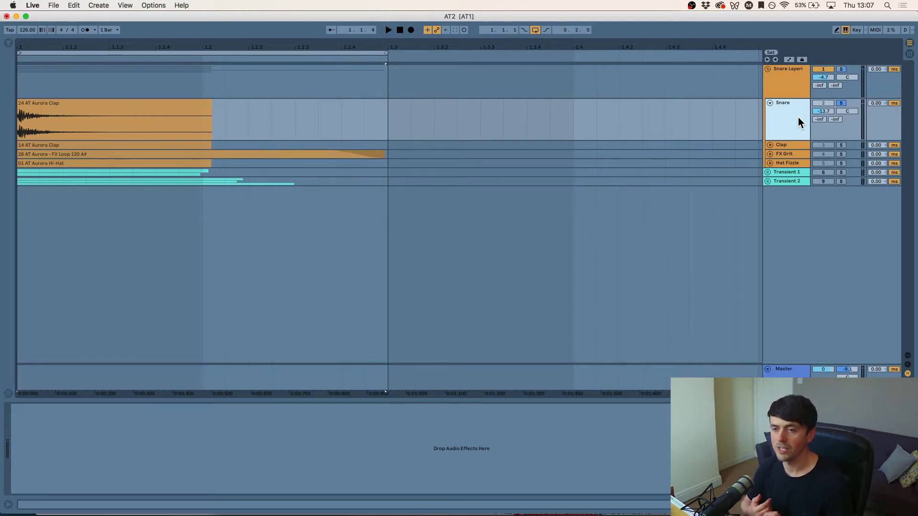
{"action": "left_click", "coordinate": [770, 145]}
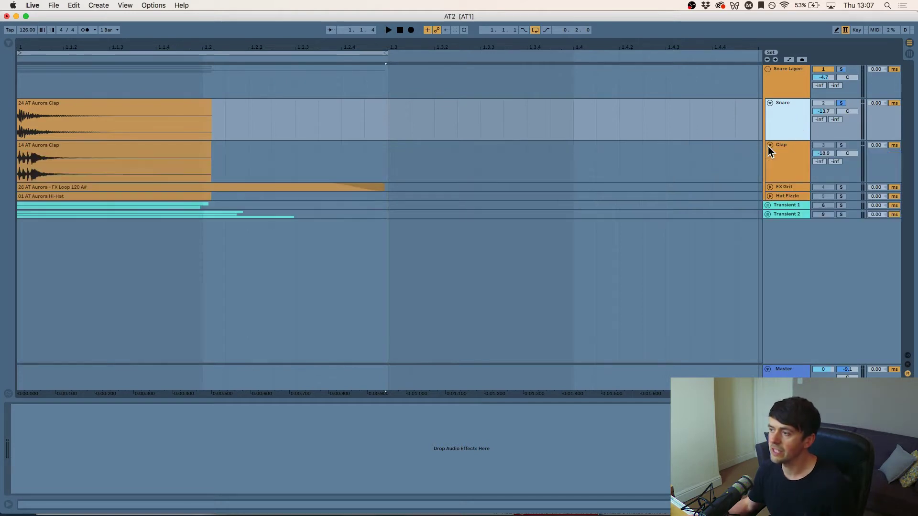
{"action": "key", "text": "z"}
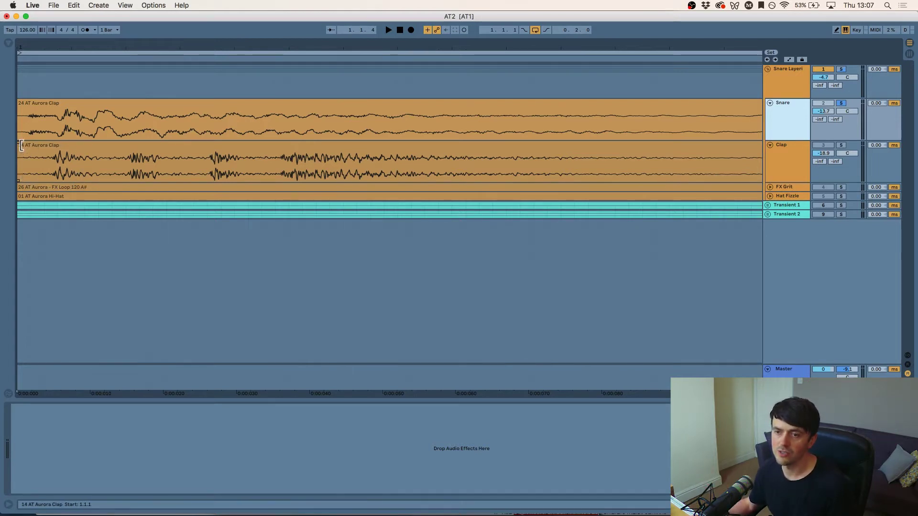
Try fade-ins of different lengths over the start of the Clap clip.
{"action": "mouse_move", "coordinate": [18, 143]}
{"action": "left_mouse_down"}
{"action": "mouse_move", "coordinate": [205, 145]}
{"action": "mouse_move", "coordinate": [176, 141]}
{"action": "left_mouse_up"}
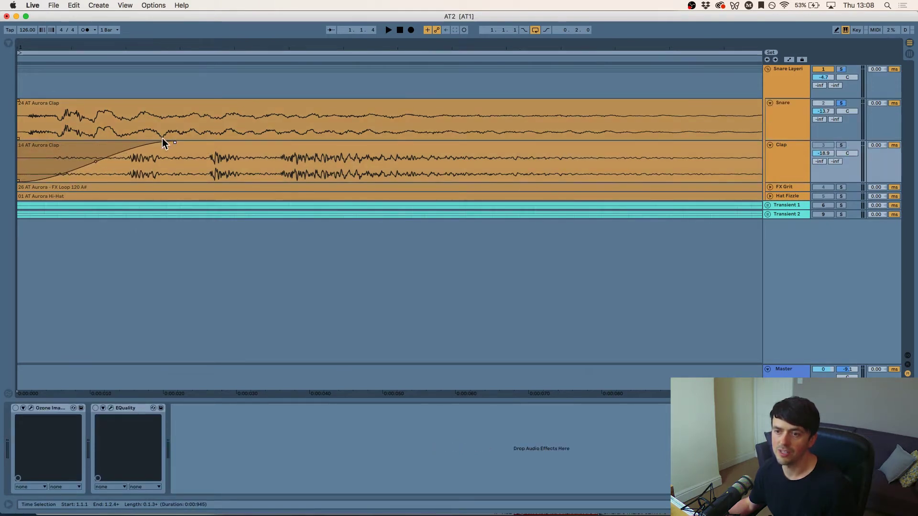
{"action": "left_click_drag", "start_coordinate": [171, 143], "coordinate": [322, 142]}
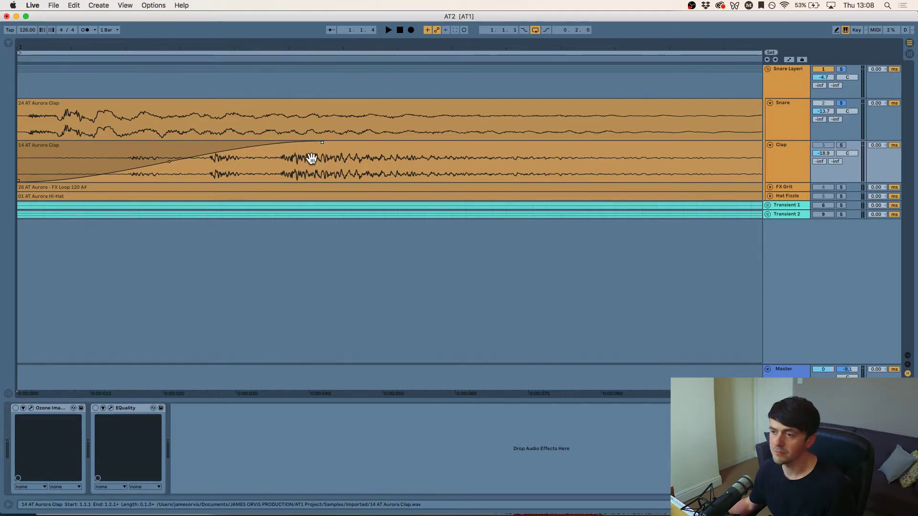
{"action": "left_click_drag", "start_coordinate": [322, 143], "coordinate": [5, 139]}
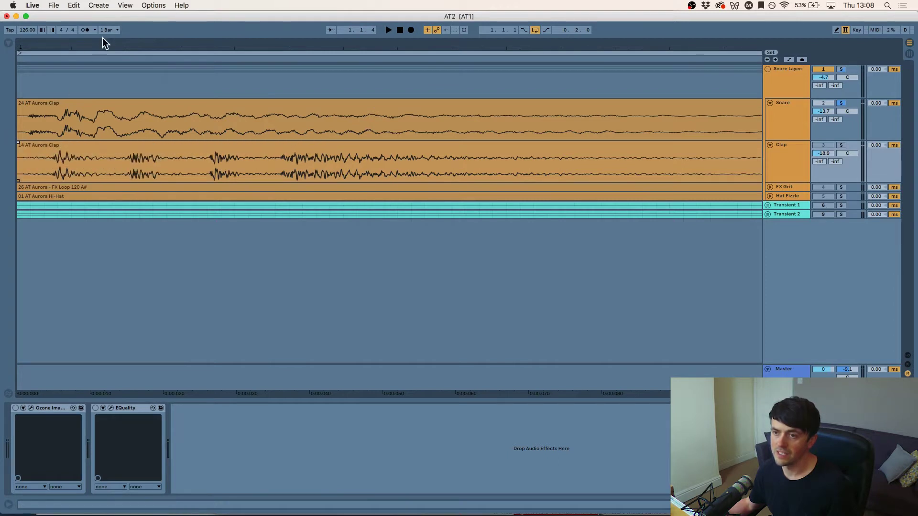
Add the Phase Invert preset of Utility to the end of the Clap track's device chain.
{"action": "left_click_drag", "start_coordinate": [58, 48], "coordinate": [260, 174]}
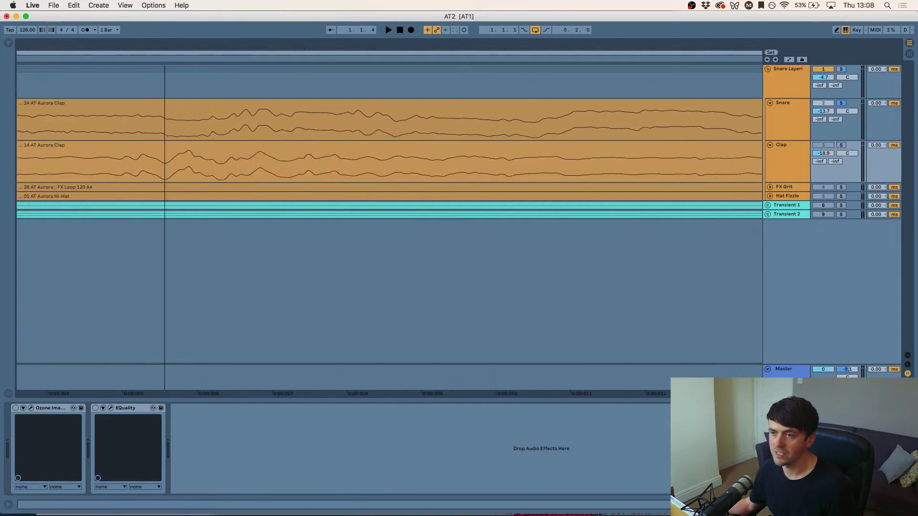
{"action": "left_click", "coordinate": [250, 173]}
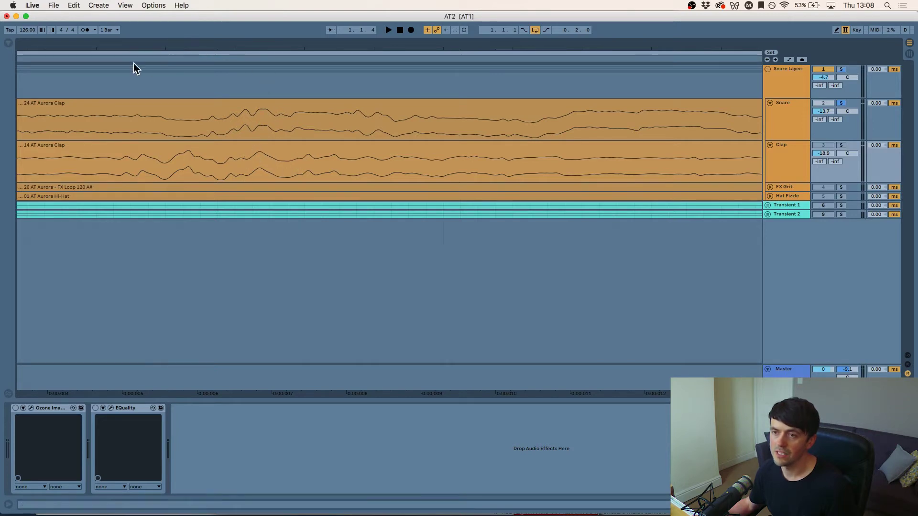
{"action": "left_click", "coordinate": [9, 43]}
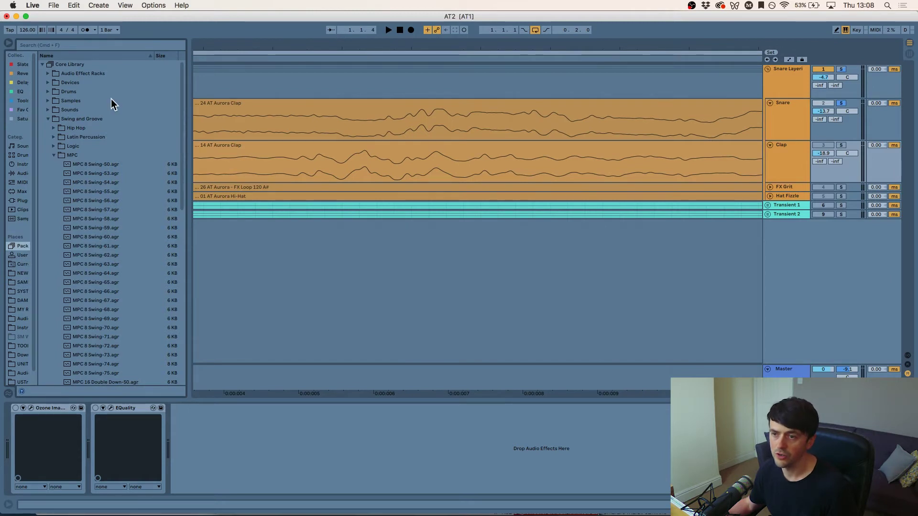
{"action": "left_click_drag", "start_coordinate": [190, 389], "coordinate": [200, 388]}
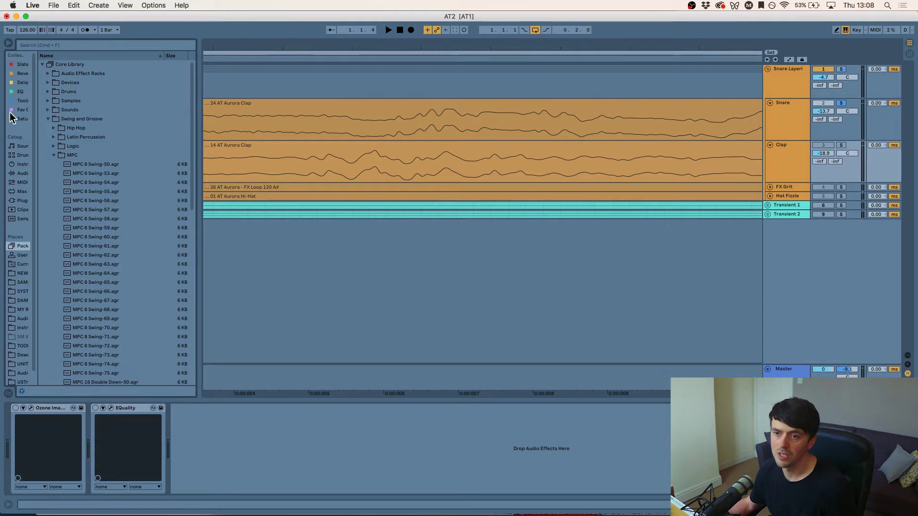
{"action": "left_click", "coordinate": [25, 100]}
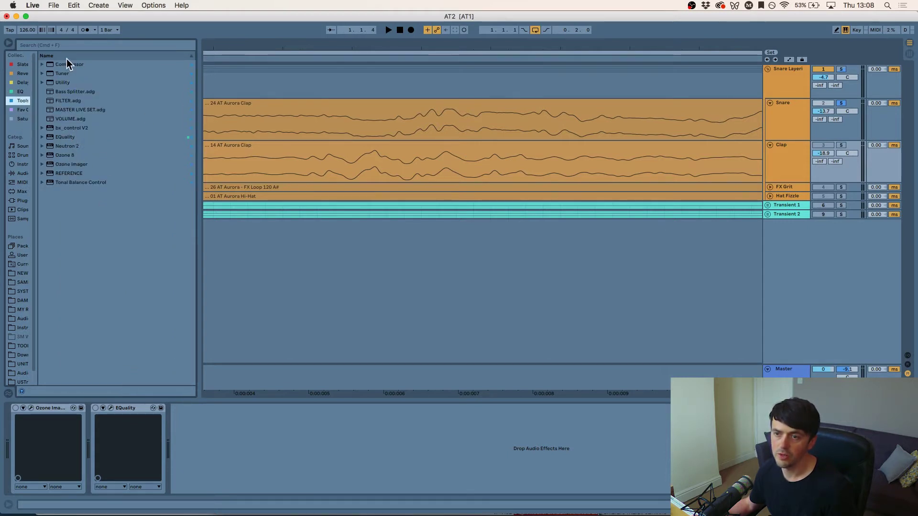
{"action": "left_click", "coordinate": [67, 82]}
{"action": "double_click", "coordinate": [65, 82]}
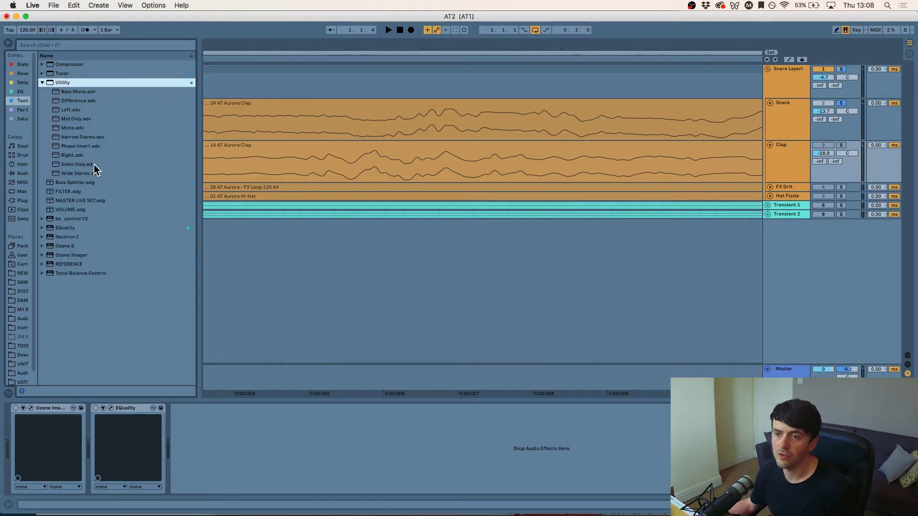
{"action": "left_click", "coordinate": [84, 148]}
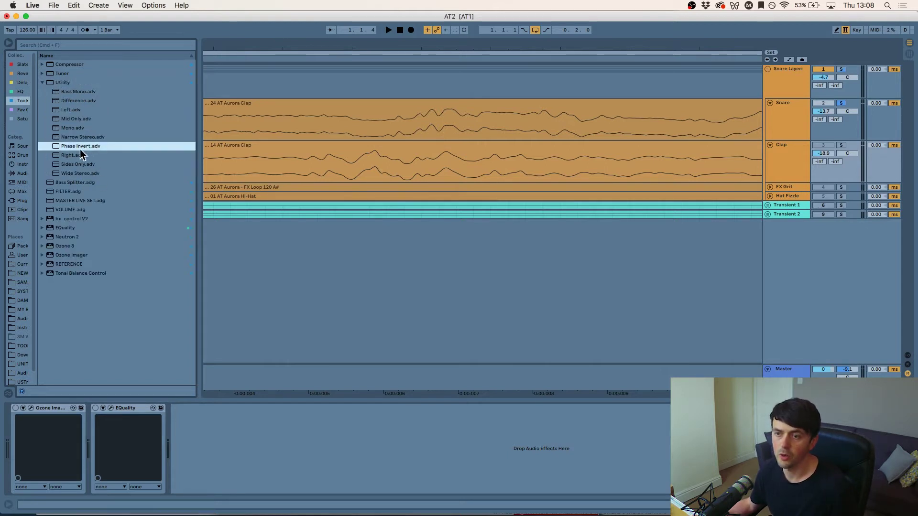
{"action": "double_click", "coordinate": [67, 146]}
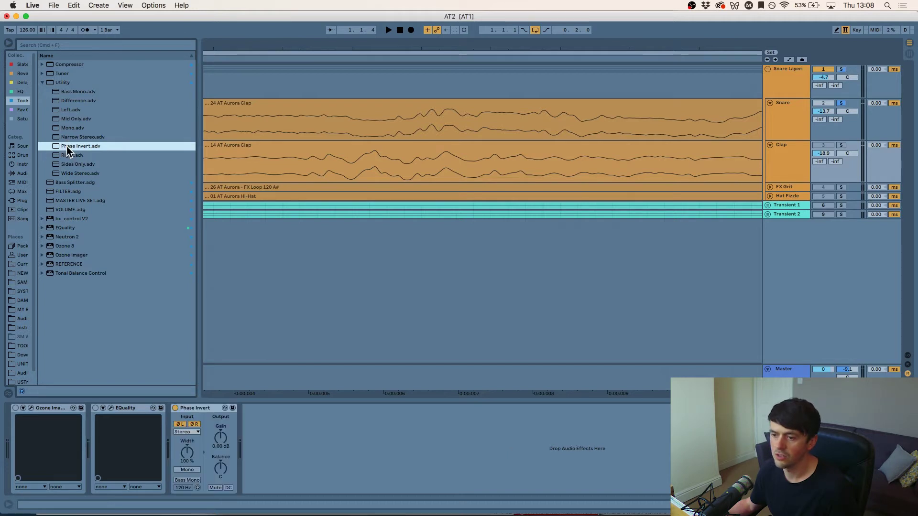
Delete the Phase Invert device from the Clap track and hide the browser.
{"action": "left_click", "coordinate": [191, 409]}
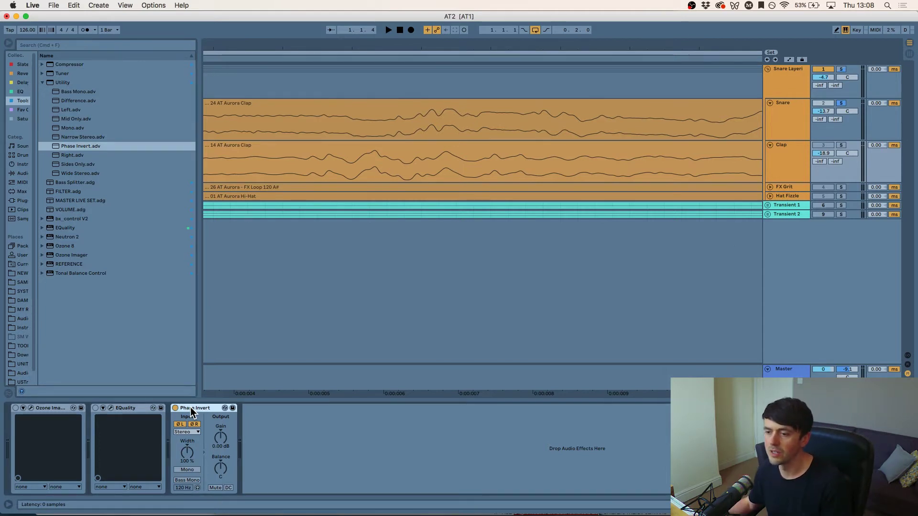
{"action": "key", "text": "Delete"}
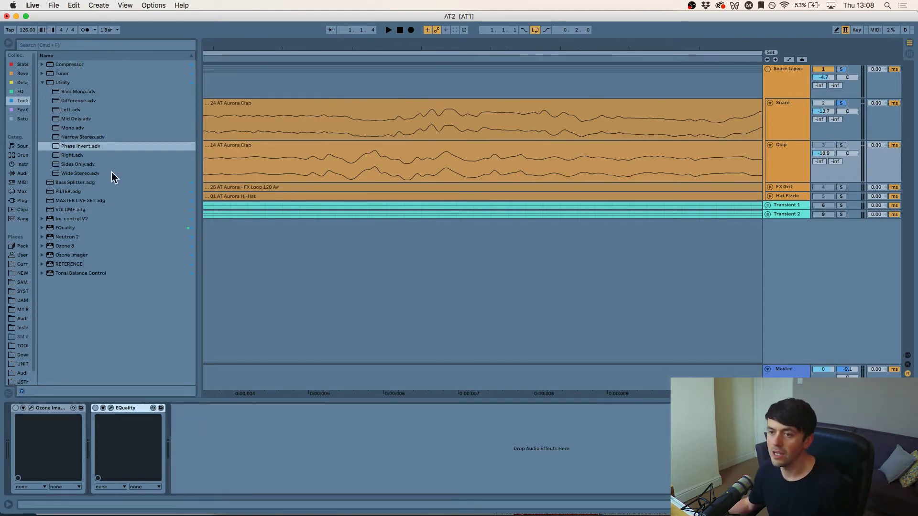
{"action": "left_click", "coordinate": [7, 44]}
Play the soloed Snare track to hear the snare layer on its own.
{"action": "mouse_move", "coordinate": [50, 46]}
{"action": "left_mouse_down"}
{"action": "mouse_move", "coordinate": [170, 47]}
{"action": "mouse_move", "coordinate": [66, 46]}
{"action": "left_mouse_up"}
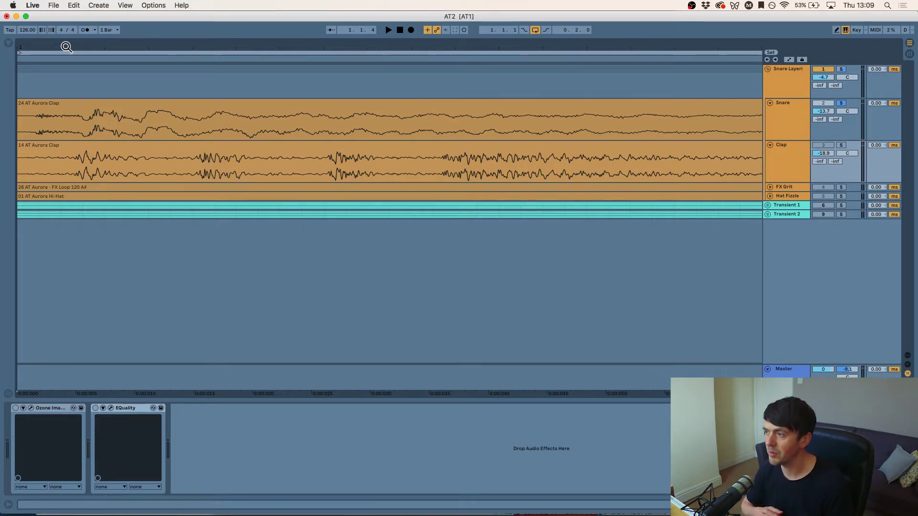
{"action": "left_click_drag", "start_coordinate": [92, 42], "coordinate": [113, 24]}
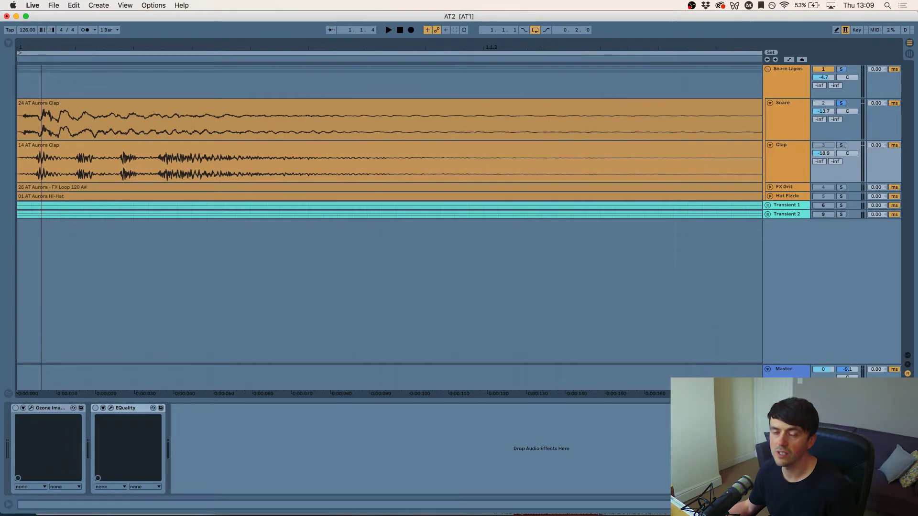
{"action": "left_click_drag", "start_coordinate": [110, 42], "coordinate": [109, 45]}
{"action": "left_click", "coordinate": [807, 118]}
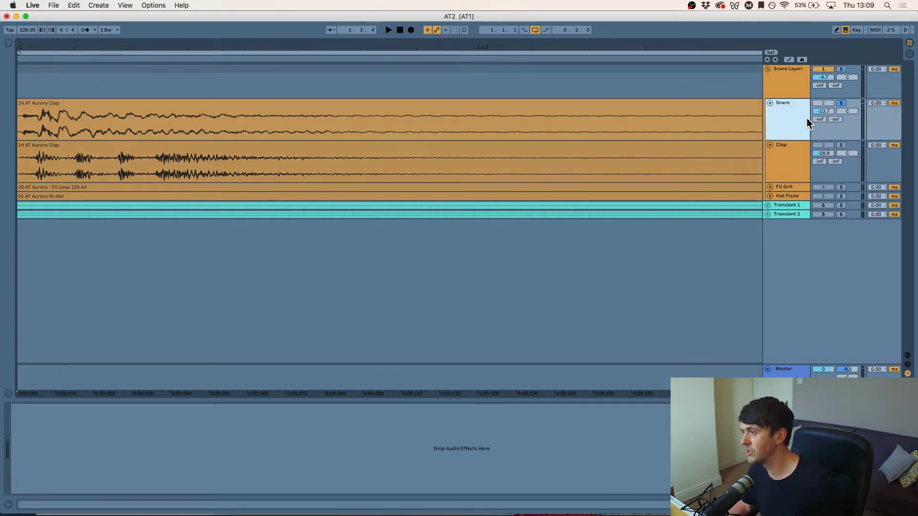
{"action": "key", "text": "space"}
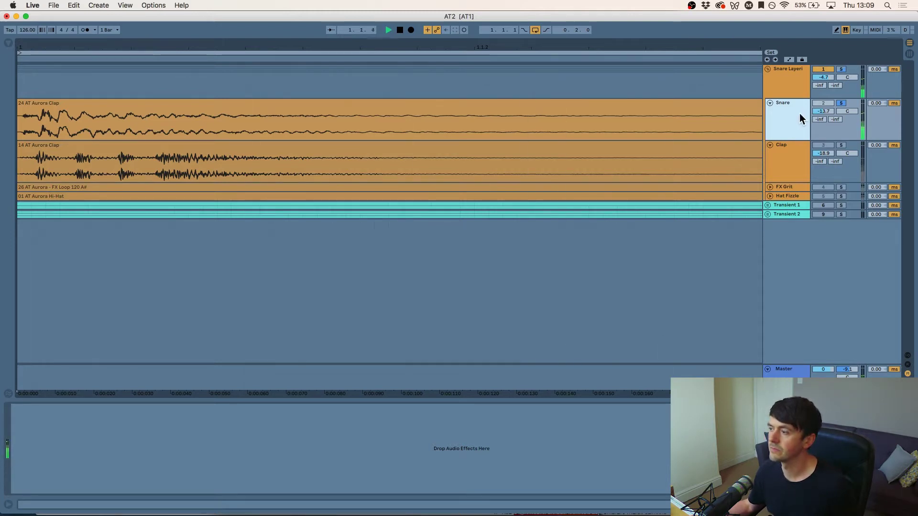
{"action": "key", "text": "space"}
Raise the system volume, then solo the Clap track and play it on its own.
{"action": "left_click_drag", "start_coordinate": [675, 47], "coordinate": [675, 29]}
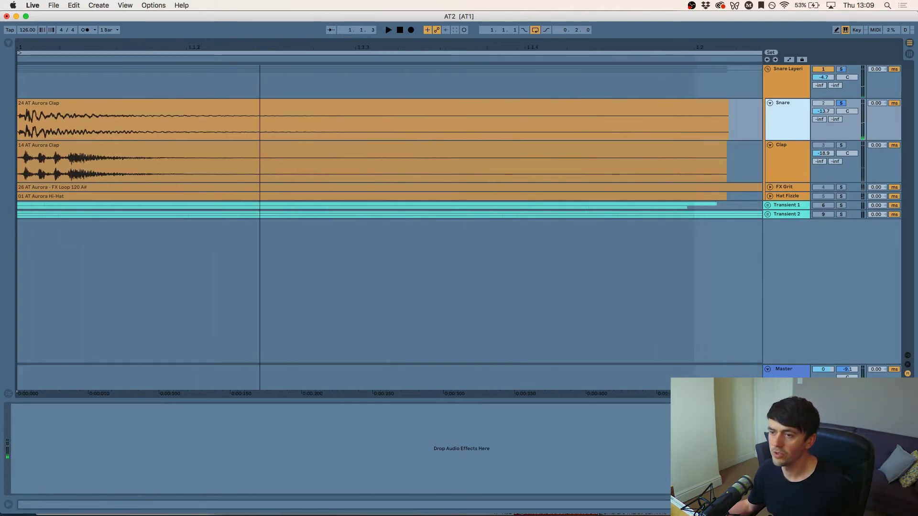
{"action": "left_click", "coordinate": [304, 178]}
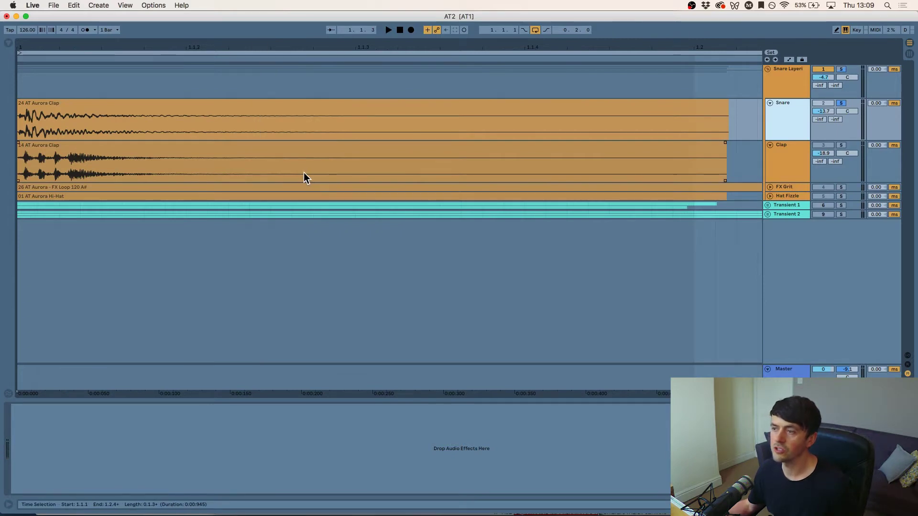
{"action": "left_click_drag", "start_coordinate": [148, 45], "coordinate": [202, 44]}
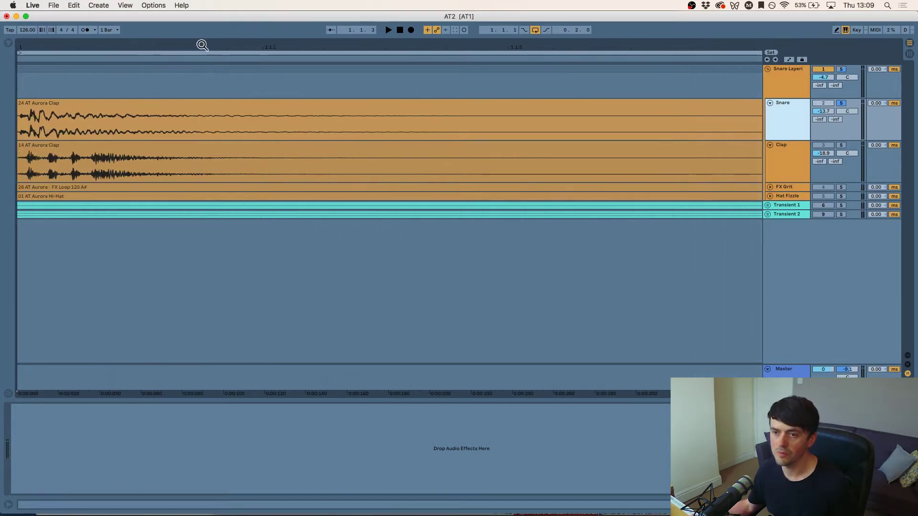
{"action": "left_click_drag", "start_coordinate": [37, 49], "coordinate": [45, 51]}
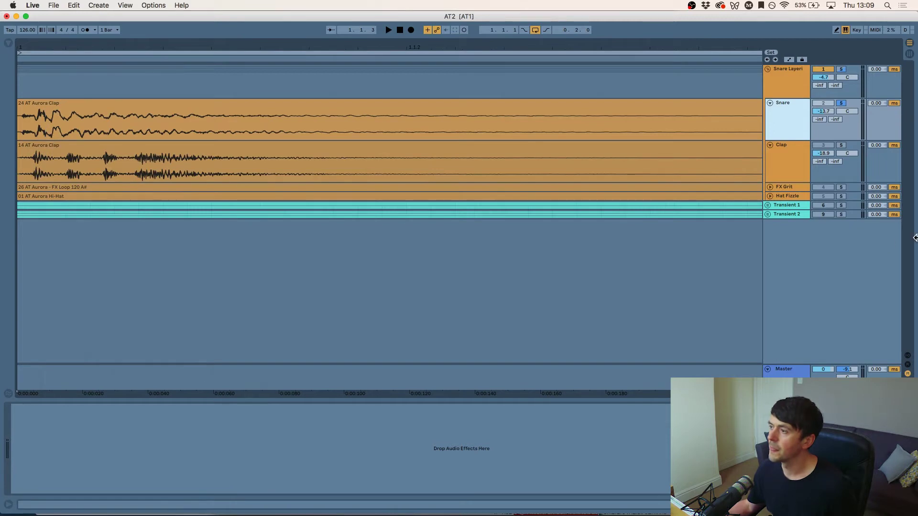
{"action": "key", "text": "F12"}
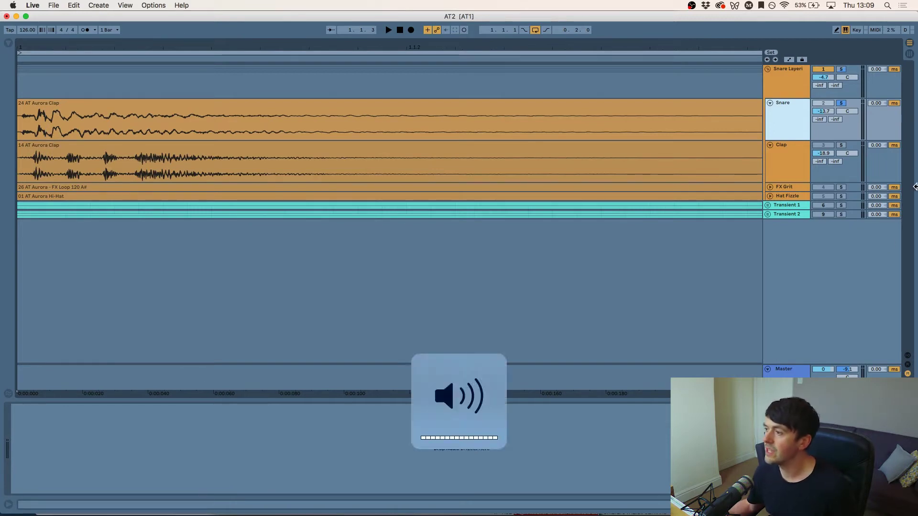
{"action": "left_click", "coordinate": [804, 143]}
{"action": "left_click", "coordinate": [800, 117]}
{"action": "left_click", "coordinate": [841, 145]}
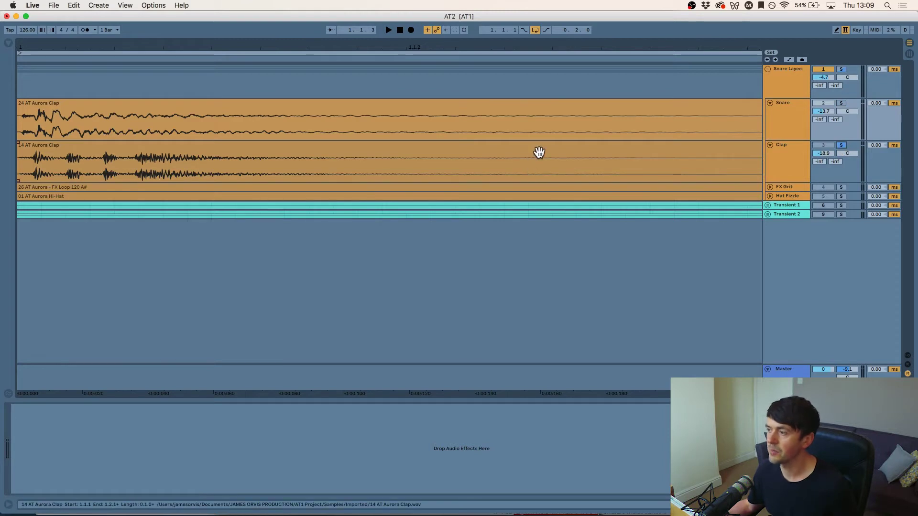
{"action": "key", "text": "space"}
{"action": "key", "text": "space"}
Solo the Snare and Clap tracks together and play the two layers in combination.
{"action": "left_click", "coordinate": [841, 103]}
{"action": "left_click", "coordinate": [842, 146], "text": "super"}
{"action": "key", "text": "space"}
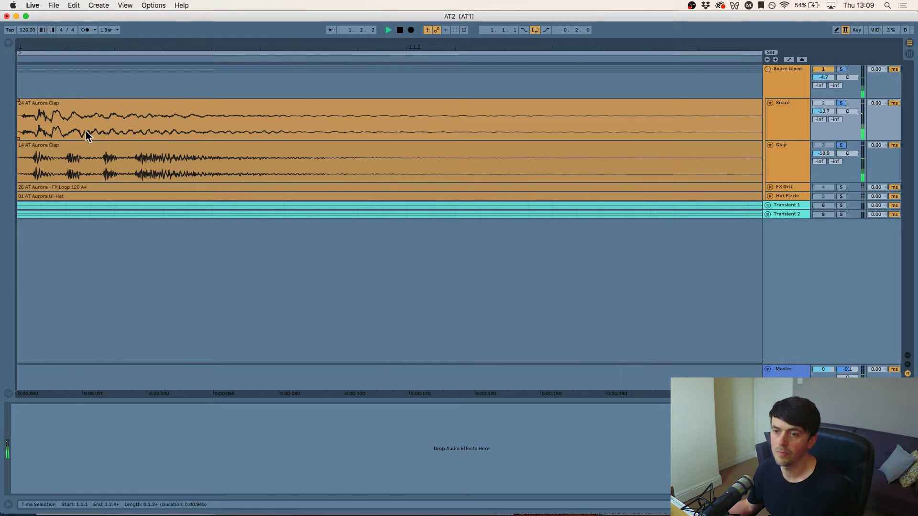
{"action": "key", "text": "space"}
Trim the first hit off the Clap clip with a short fade-in and move the clip to start at about 12 ms.
{"action": "left_click_drag", "start_coordinate": [27, 47], "coordinate": [156, 146]}
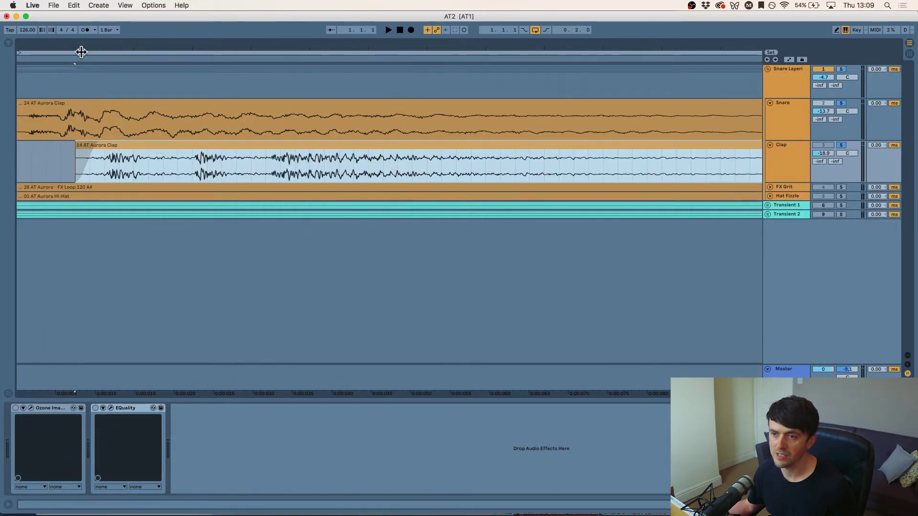
{"action": "left_click", "coordinate": [82, 51]}
{"action": "left_click_drag", "start_coordinate": [127, 147], "coordinate": [180, 146]}
{"action": "key", "text": "super+z"}
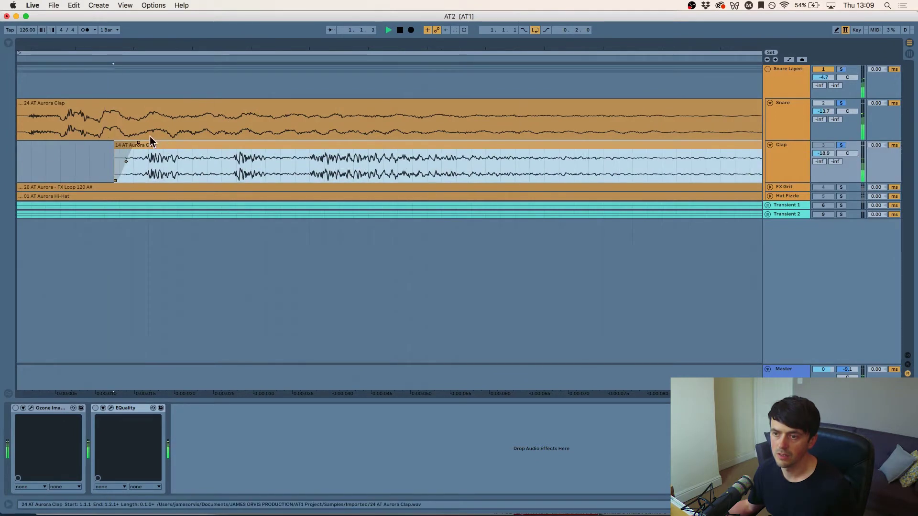
{"action": "left_click", "coordinate": [783, 161]}
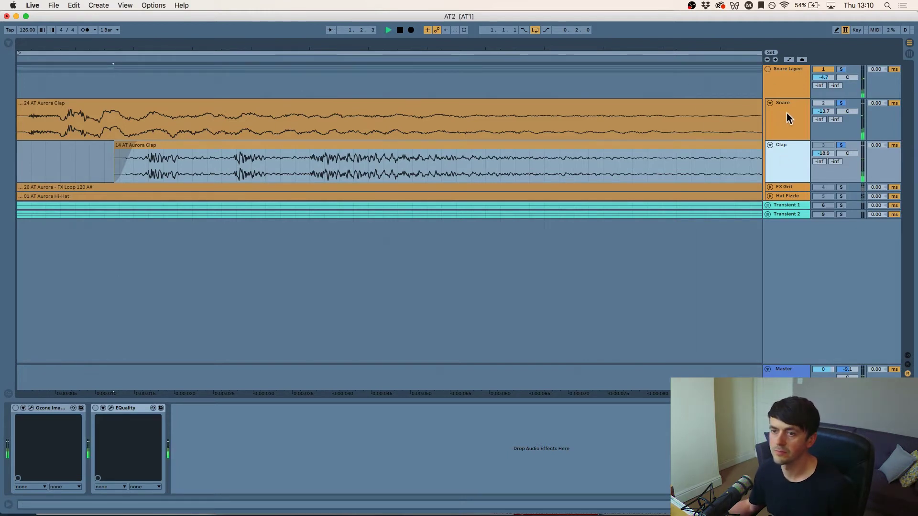
{"action": "key", "text": "space"}
Open the Clap track's Ozone Imager, reset its Width to 0.0 and switch the device on.
{"action": "left_click", "coordinate": [785, 123]}
{"action": "left_click", "coordinate": [784, 165]}
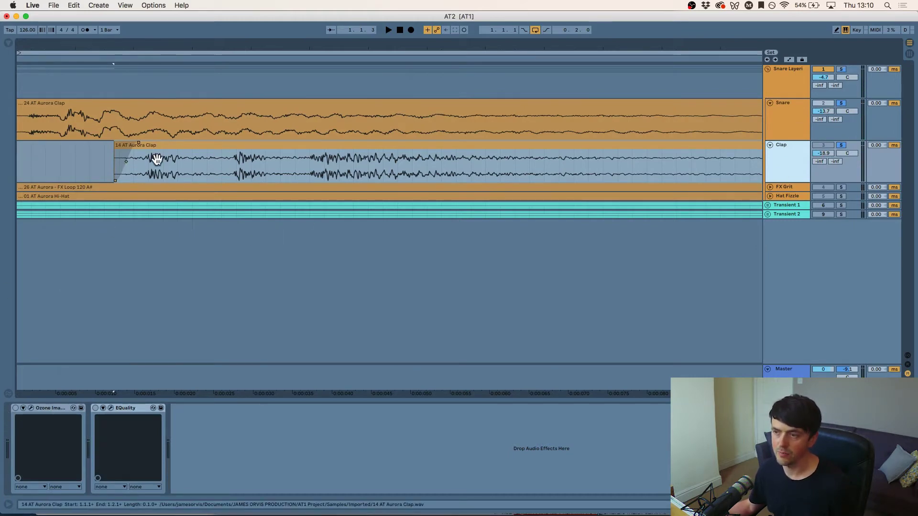
{"action": "left_click", "coordinate": [31, 408]}
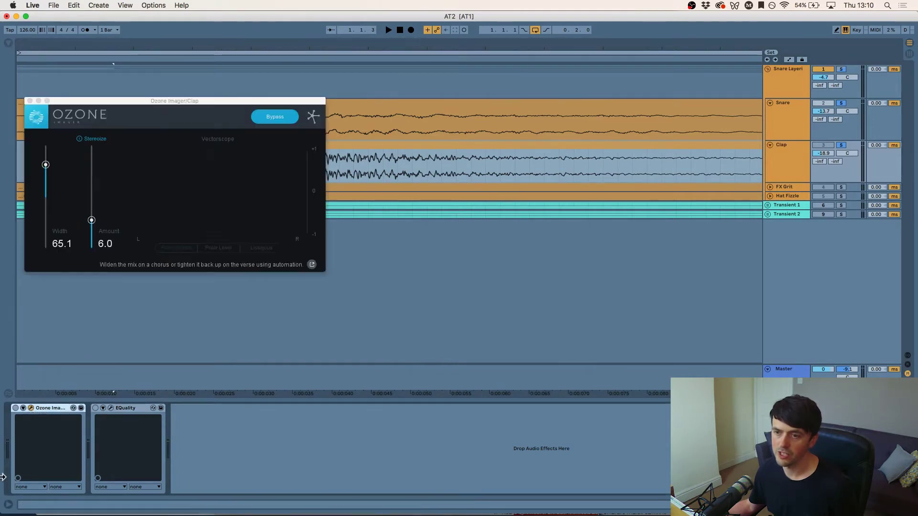
{"action": "left_click", "coordinate": [47, 166]}
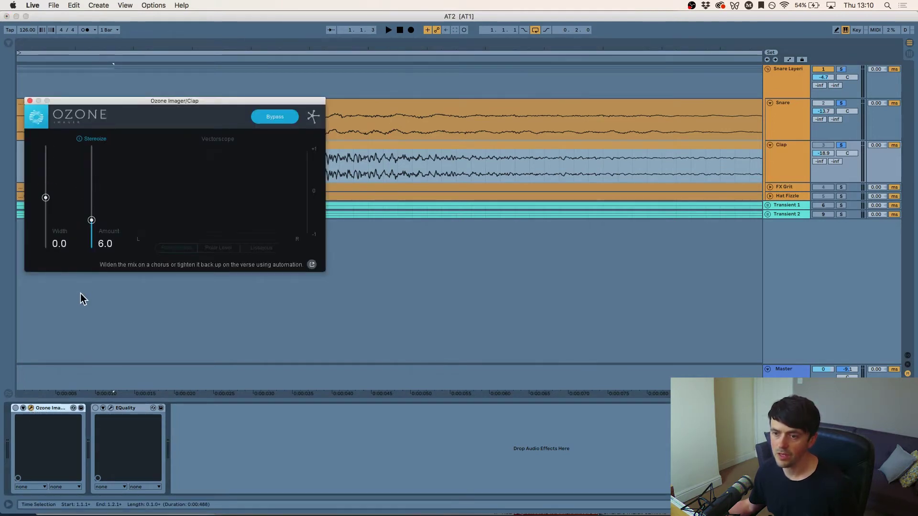
{"action": "left_click", "coordinate": [15, 408]}
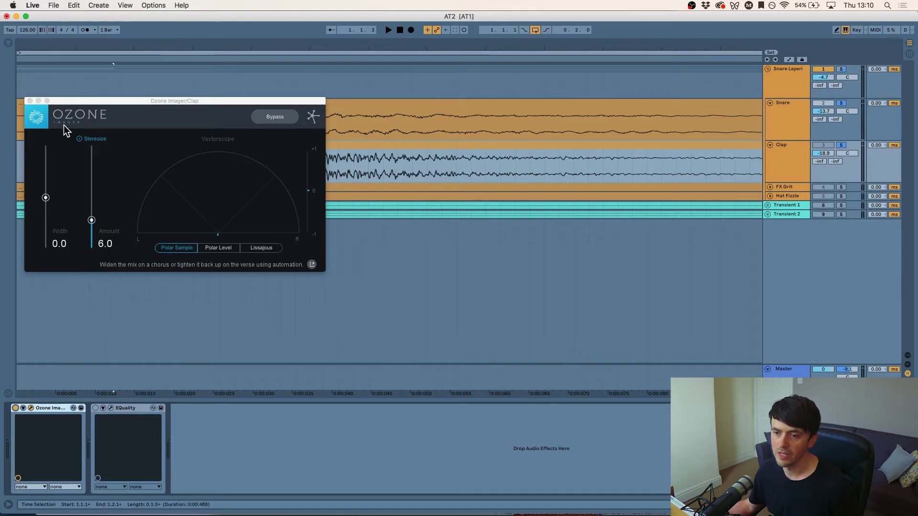
{"action": "left_click", "coordinate": [31, 408]}
{"action": "left_click", "coordinate": [31, 409]}
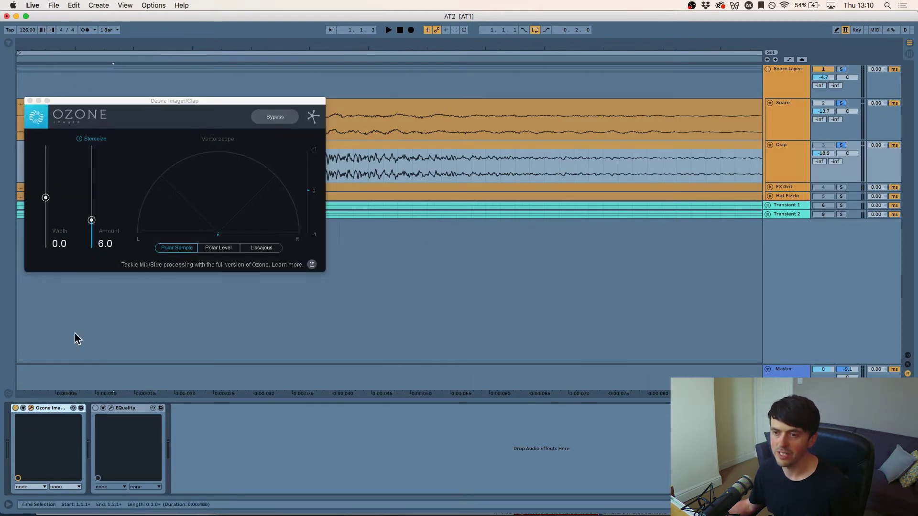
Raise the Clap's Ozone Imager Width to about 50 with Stereoize on while playing the layers, then close the Imager.
{"action": "left_click_drag", "start_coordinate": [96, 101], "coordinate": [450, 110]}
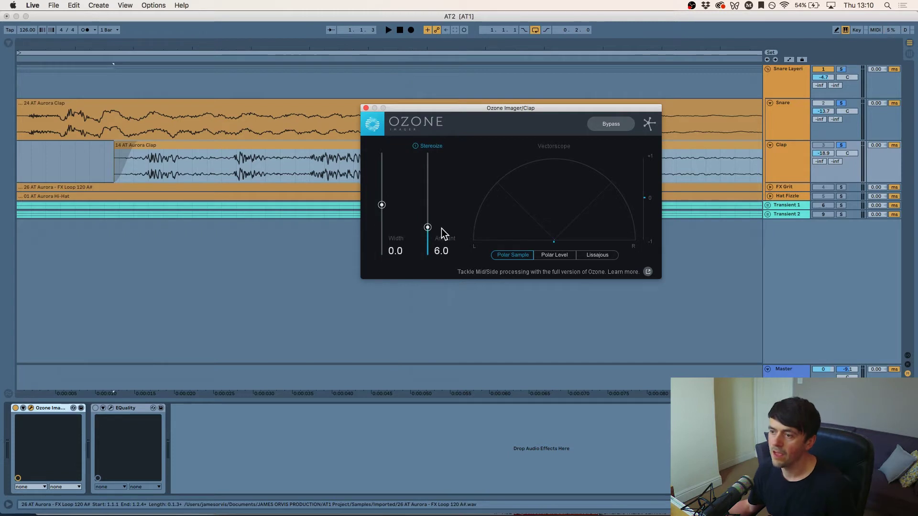
{"action": "left_click", "coordinate": [416, 146]}
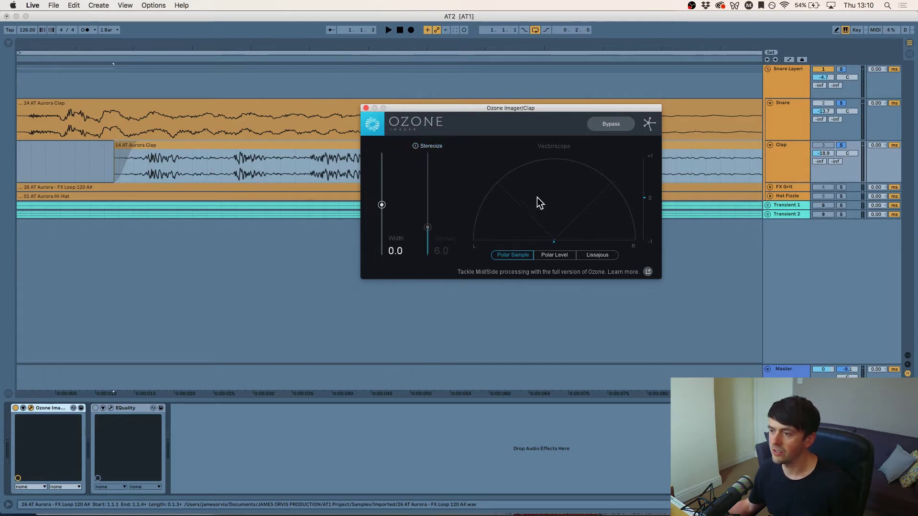
{"action": "left_click", "coordinate": [415, 147]}
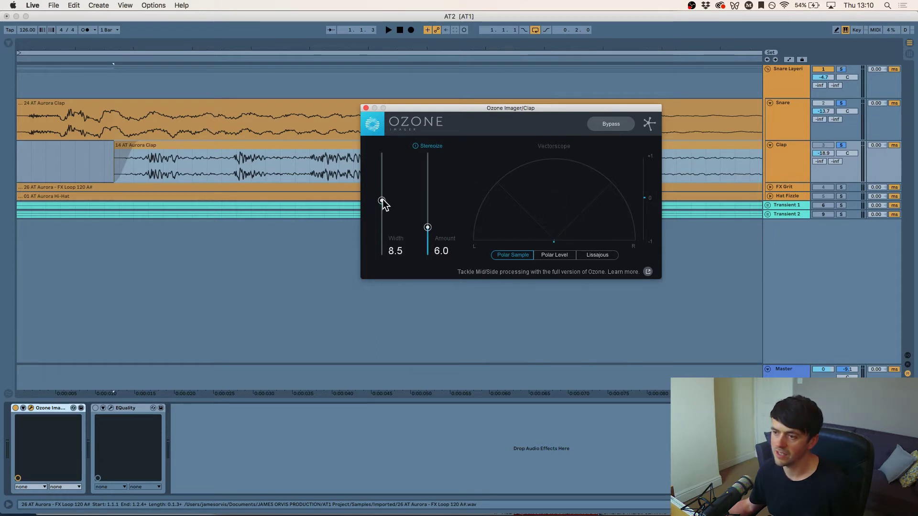
{"action": "key", "text": "space"}
{"action": "left_click_drag", "start_coordinate": [383, 206], "coordinate": [382, 181]}
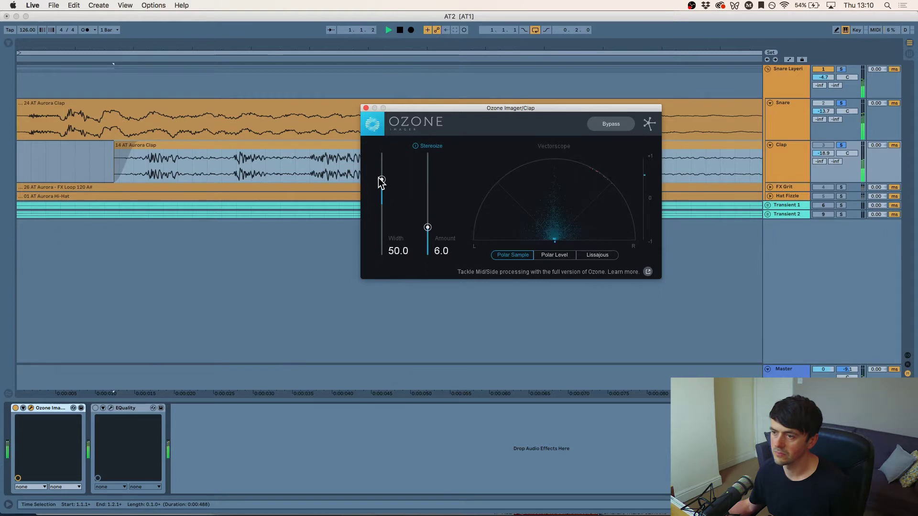
{"action": "left_click", "coordinate": [366, 108]}
{"action": "key", "text": "space"}
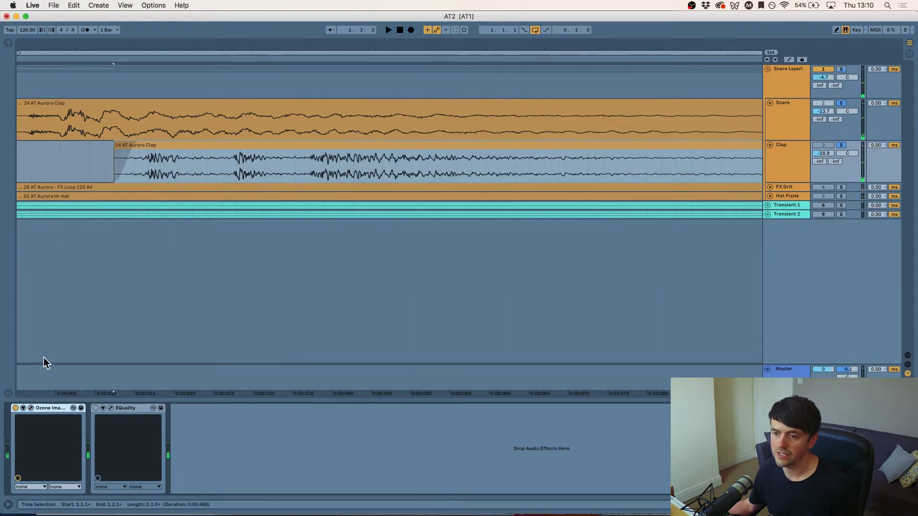
Switch on the Clap track's EQuality and set its high-pass filter to about 409 Hz during playback, then close it.
{"action": "left_click", "coordinate": [96, 408]}
{"action": "left_click", "coordinate": [109, 408]}
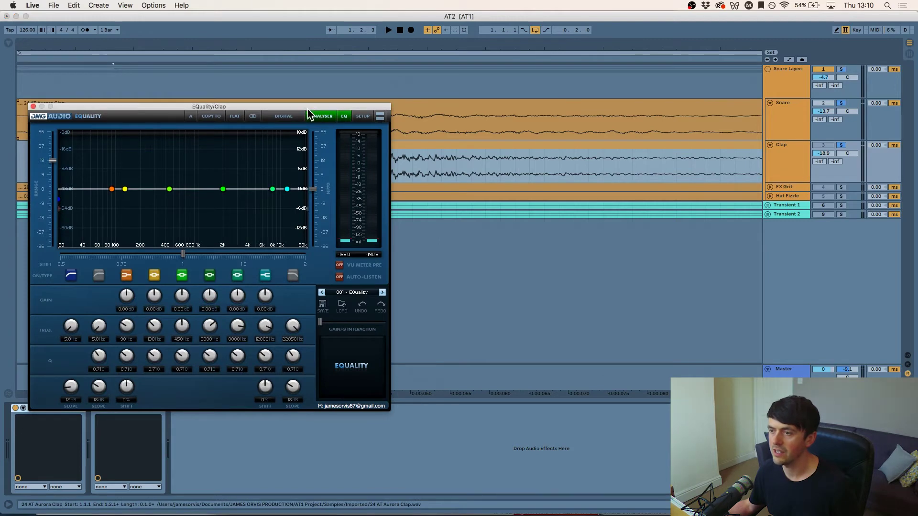
{"action": "left_click_drag", "start_coordinate": [307, 110], "coordinate": [626, 17]}
{"action": "key", "text": "space"}
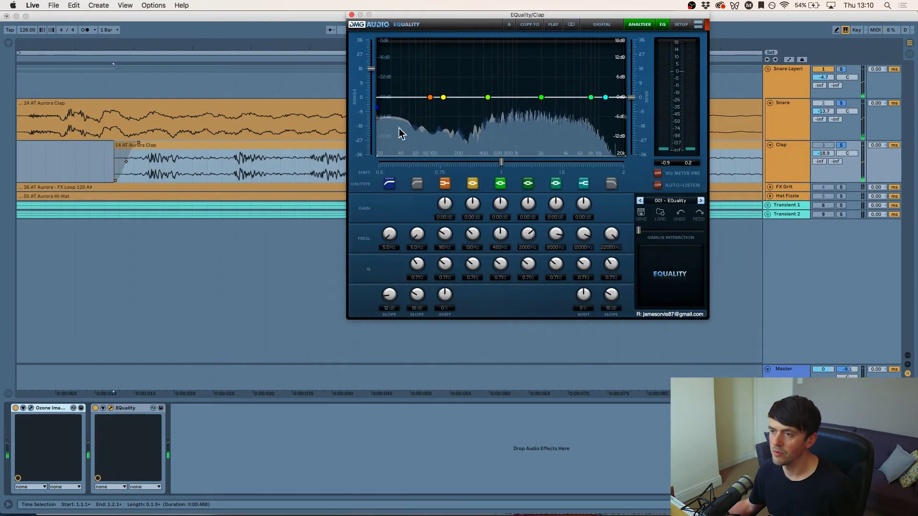
{"action": "left_click", "coordinate": [389, 185]}
{"action": "left_click", "coordinate": [389, 184]}
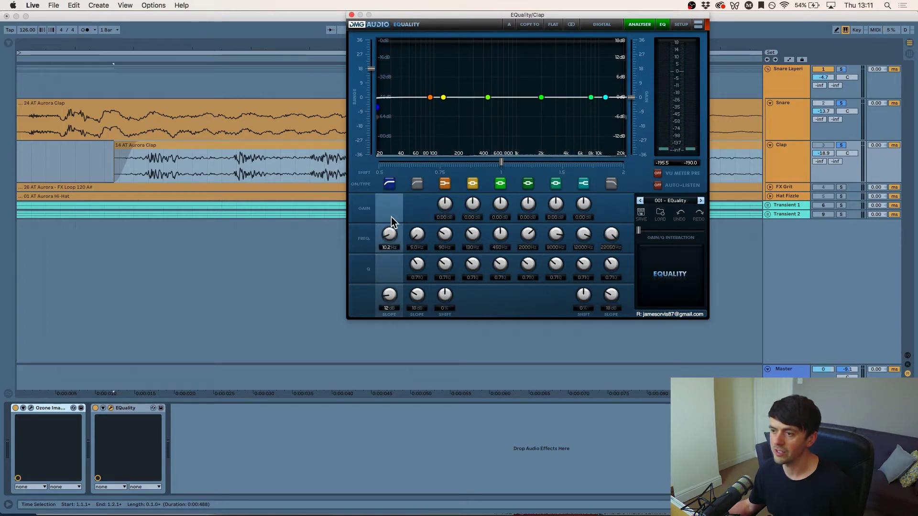
{"action": "left_click_drag", "start_coordinate": [388, 222], "coordinate": [389, 192]}
{"action": "mouse_move", "coordinate": [390, 239]}
{"action": "left_mouse_down"}
{"action": "mouse_move", "coordinate": [390, 213]}
{"action": "mouse_move", "coordinate": [393, 225]}
{"action": "left_mouse_up"}
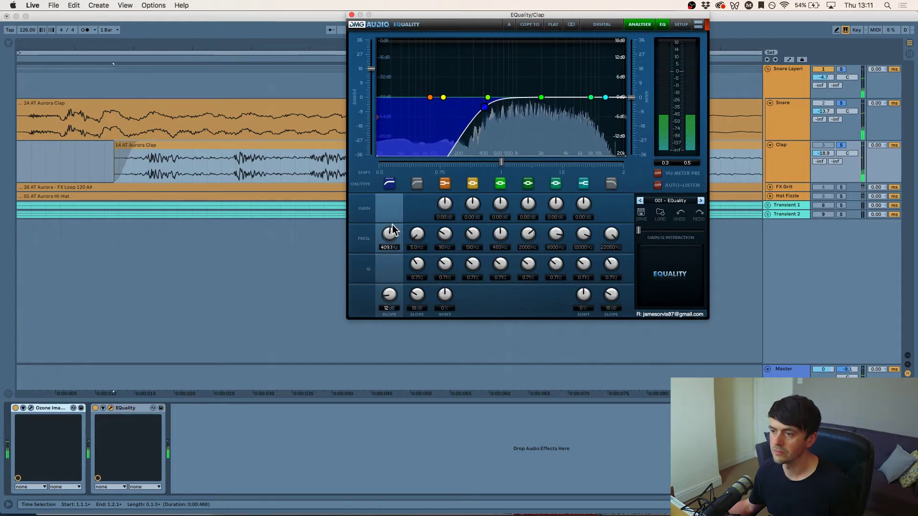
{"action": "left_click", "coordinate": [351, 15]}
Unfold the FX Grit track beneath Snare and Clap, solo it and play it on its own.
{"action": "left_click", "coordinate": [770, 103]}
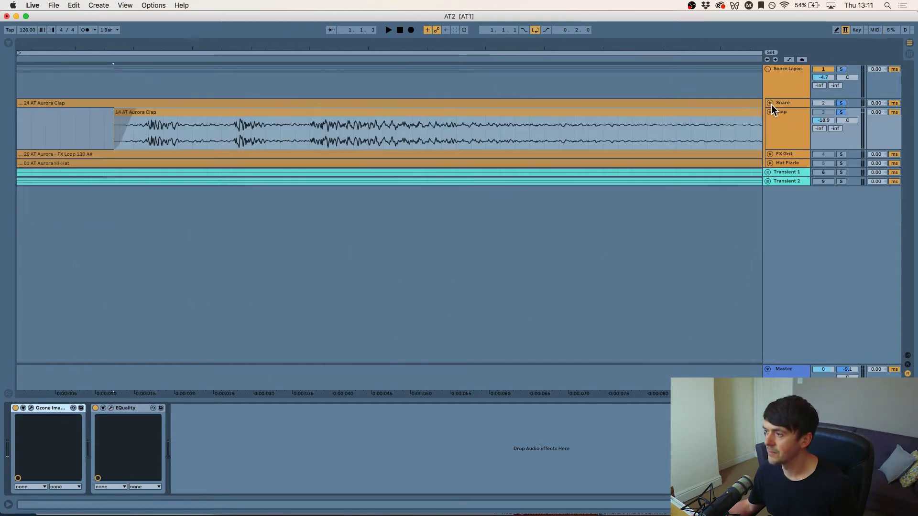
{"action": "left_click", "coordinate": [770, 112]}
{"action": "left_click", "coordinate": [770, 121]}
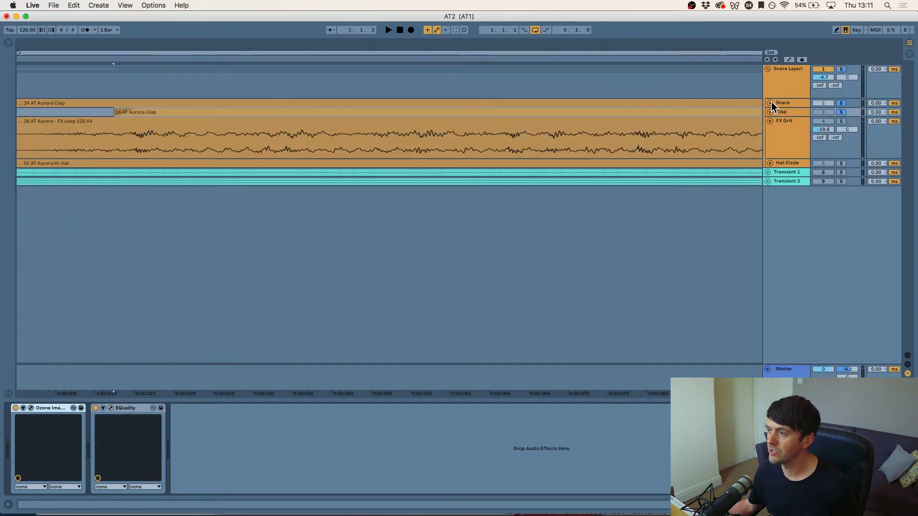
{"action": "left_click", "coordinate": [770, 103]}
{"action": "left_click", "coordinate": [769, 145]}
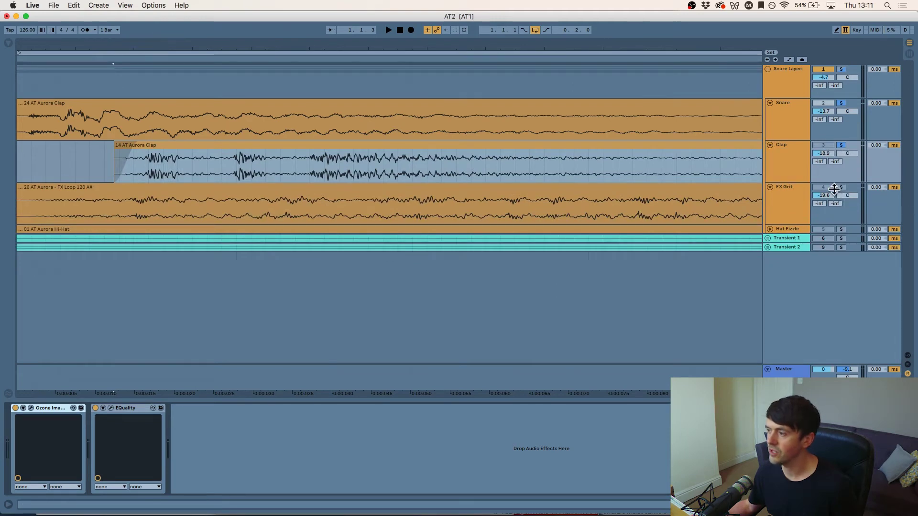
{"action": "left_click_drag", "start_coordinate": [454, 44], "coordinate": [51, 48]}
{"action": "key", "text": "space"}
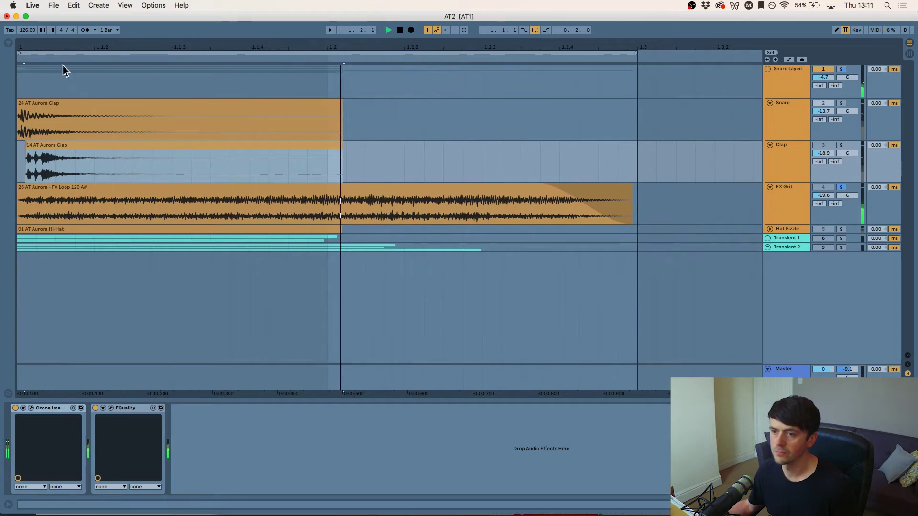
{"action": "key", "text": "space"}
Shorten the FX Grit clip with a long fade-out and trim its start to about 15 ms with a short fade-in.
{"action": "key", "text": "z"}
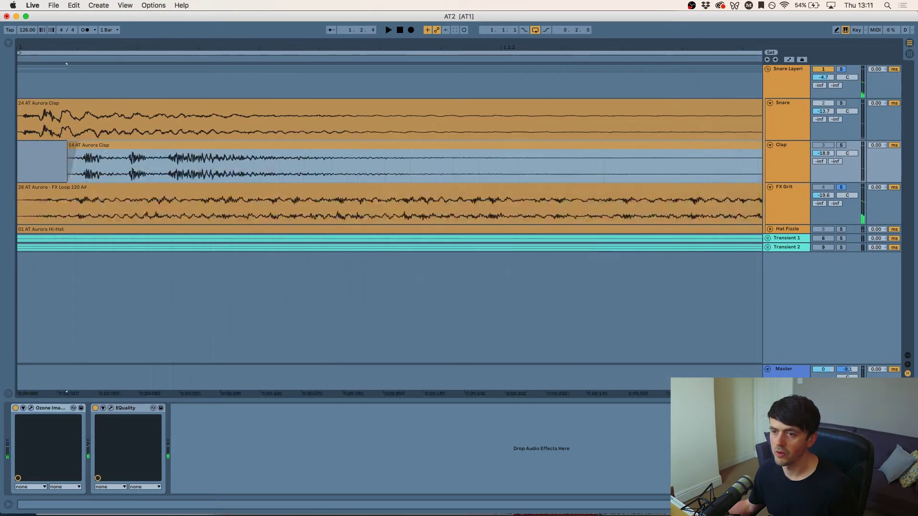
{"action": "left_click_drag", "start_coordinate": [595, 43], "coordinate": [444, 15]}
{"action": "left_click_drag", "start_coordinate": [357, 186], "coordinate": [67, 214]}
{"action": "left_click", "coordinate": [414, 197]}
{"action": "left_click_drag", "start_coordinate": [17, 47], "coordinate": [50, 150]}
{"action": "left_click_drag", "start_coordinate": [20, 188], "coordinate": [125, 201]}
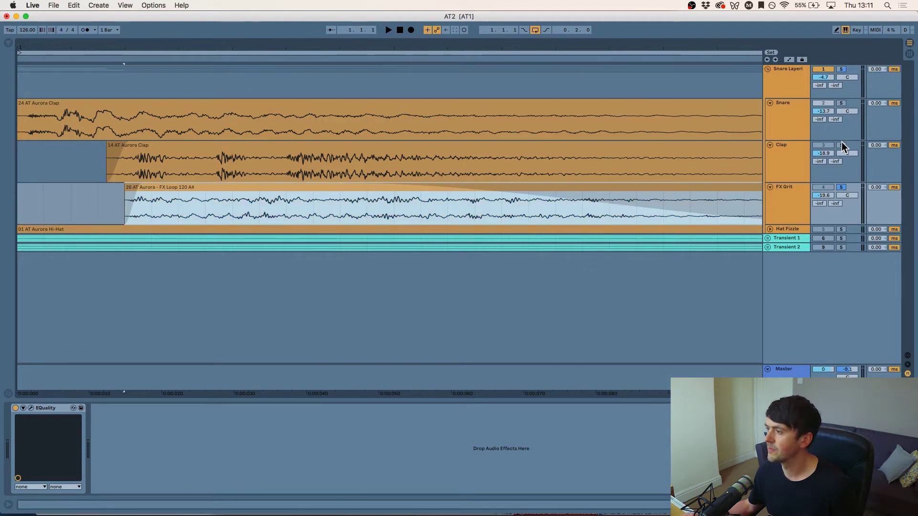
Solo the Snare and Clap tracks alongside FX Grit and play the three layers together.
{"action": "left_click", "coordinate": [842, 145]}
{"action": "left_click", "coordinate": [839, 105]}
{"action": "key", "text": "space"}
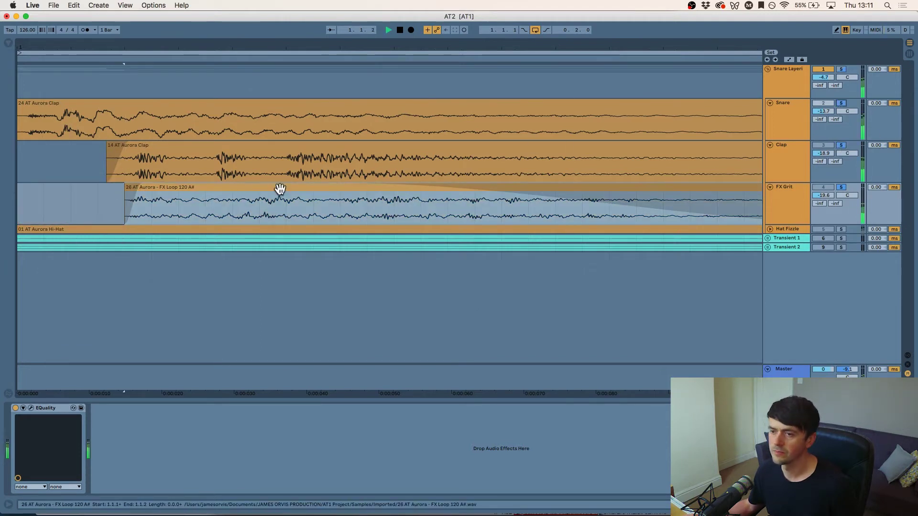
Extend the FX Grit clip's start back to about 7 ms, lengthen its fade-in and shorten its fade-out.
{"action": "left_click_drag", "start_coordinate": [422, 47], "coordinate": [422, 19]}
{"action": "left_click_drag", "start_coordinate": [172, 183], "coordinate": [129, 189]}
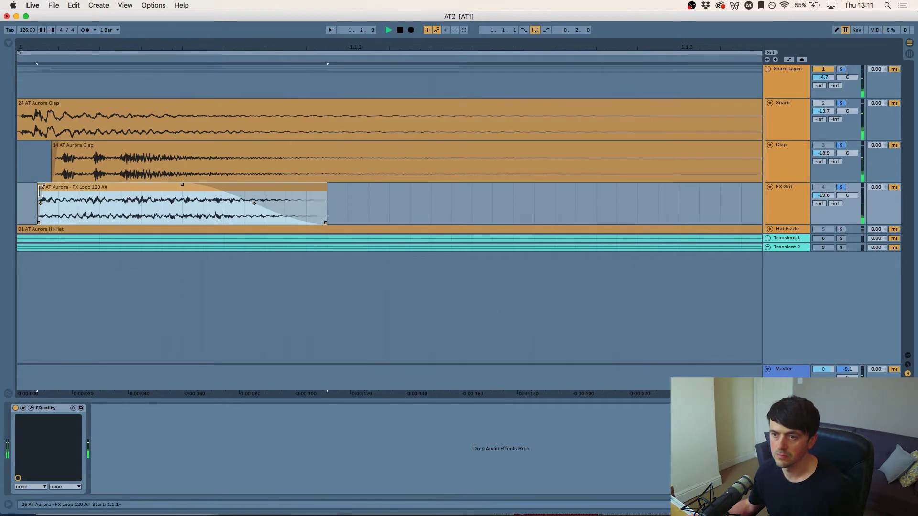
{"action": "left_click_drag", "start_coordinate": [41, 190], "coordinate": [62, 186]}
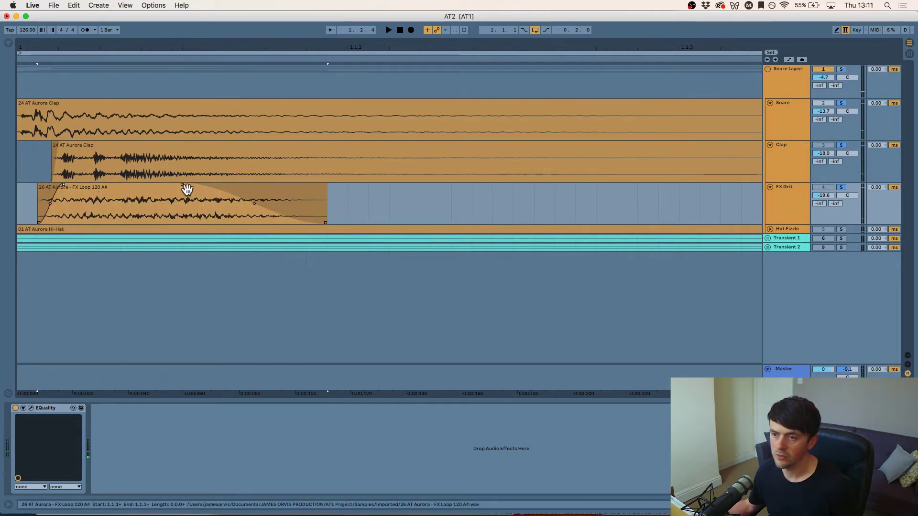
{"action": "left_click_drag", "start_coordinate": [183, 184], "coordinate": [266, 193]}
{"action": "key", "text": "space"}
Cut the FX Grit, Snare and Clap clips off at about 96 ms and add fade-outs to the Snare and Clap.
{"action": "left_click_drag", "start_coordinate": [260, 195], "coordinate": [403, 117]}
{"action": "key", "text": "Delete"}
{"action": "left_click", "coordinate": [446, 105]}
{"action": "key", "text": "Delete"}
{"action": "left_click", "coordinate": [449, 143]}
{"action": "key", "text": "Delete"}
{"action": "left_click_drag", "start_coordinate": [285, 102], "coordinate": [243, 104]}
{"action": "left_click_drag", "start_coordinate": [285, 142], "coordinate": [237, 145]}
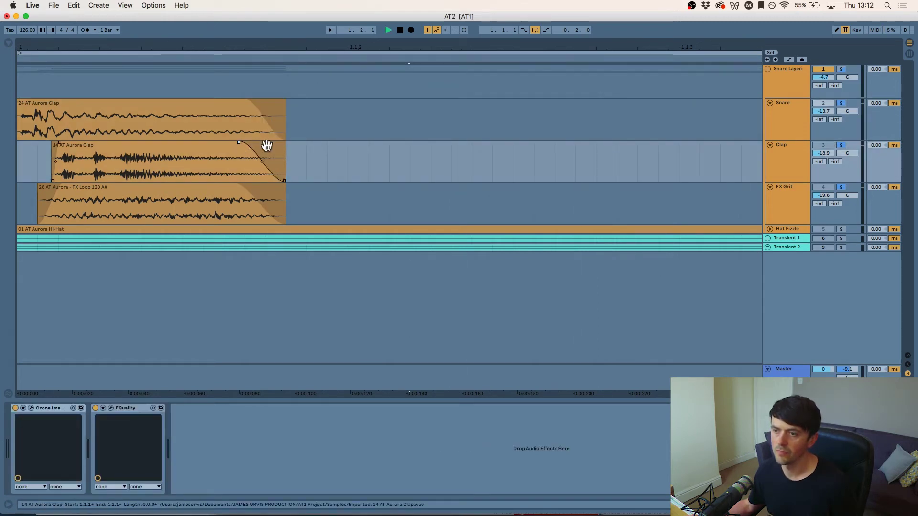
Select the Snare, Clap and FX Grit clips and extend their ends together to about 104 ms during playback.
{"action": "left_click", "coordinate": [211, 104]}
{"action": "key", "text": "space"}
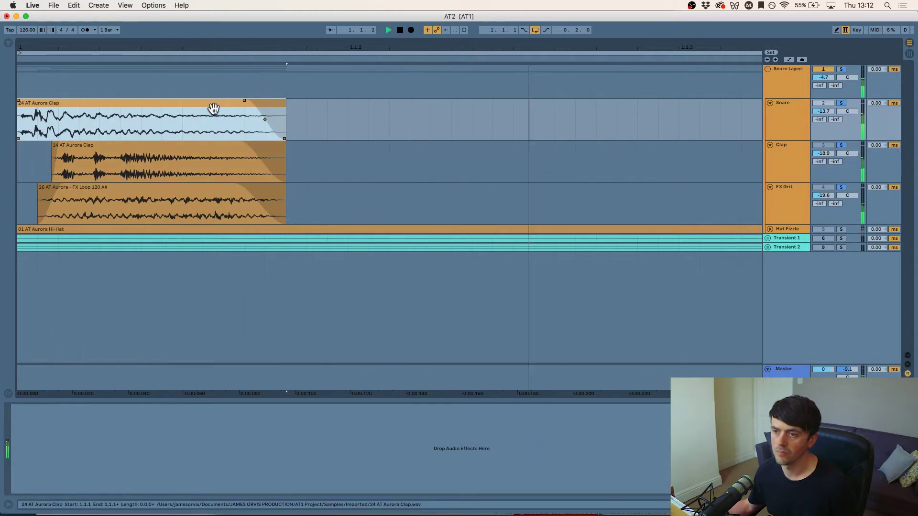
{"action": "left_click", "coordinate": [259, 188], "text": "shift"}
{"action": "mouse_move", "coordinate": [285, 187]}
{"action": "left_mouse_down"}
{"action": "mouse_move", "coordinate": [317, 188]}
{"action": "mouse_move", "coordinate": [295, 188]}
{"action": "left_mouse_up"}
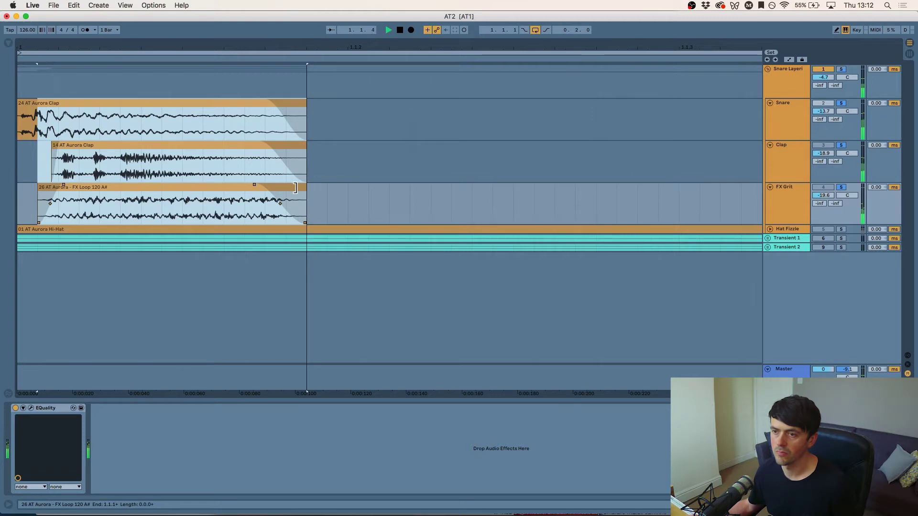
{"action": "key", "text": "space"}
Open the FX Grit track's EQuality, solo that track alone and start playback.
{"action": "left_click_drag", "start_coordinate": [231, 50], "coordinate": [160, 54]}
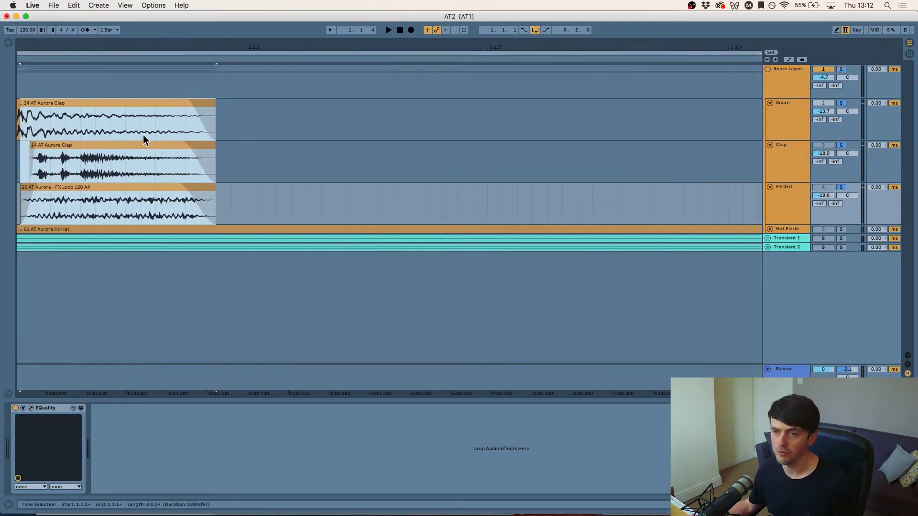
{"action": "left_click", "coordinate": [117, 104]}
{"action": "left_click_drag", "start_coordinate": [84, 51], "coordinate": [96, 51]}
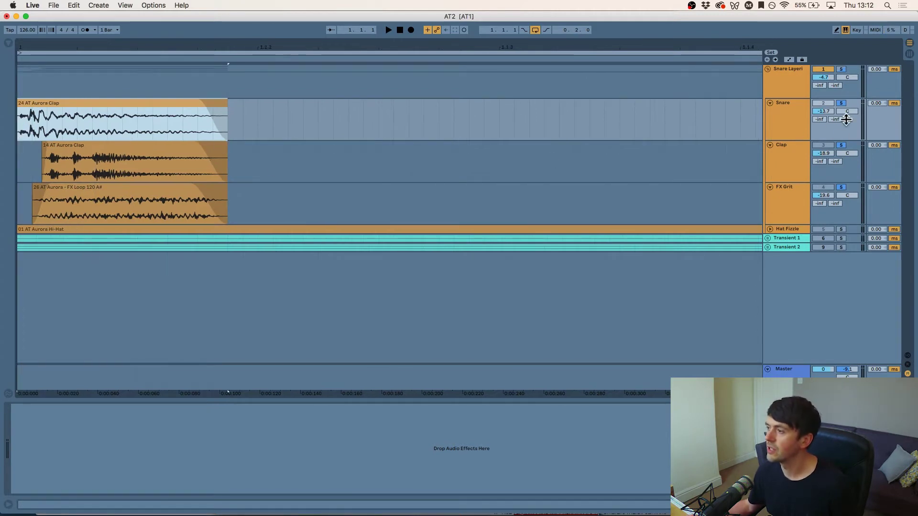
{"action": "left_click", "coordinate": [783, 205]}
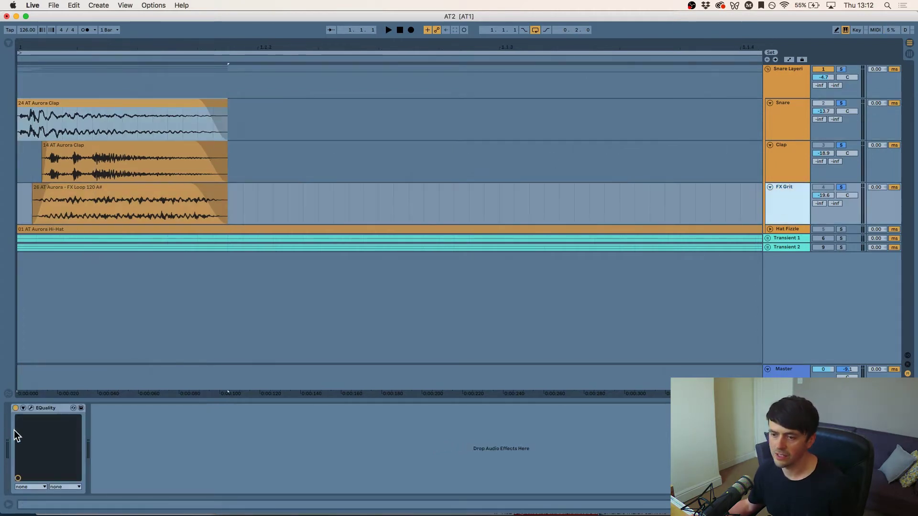
{"action": "left_click", "coordinate": [28, 409]}
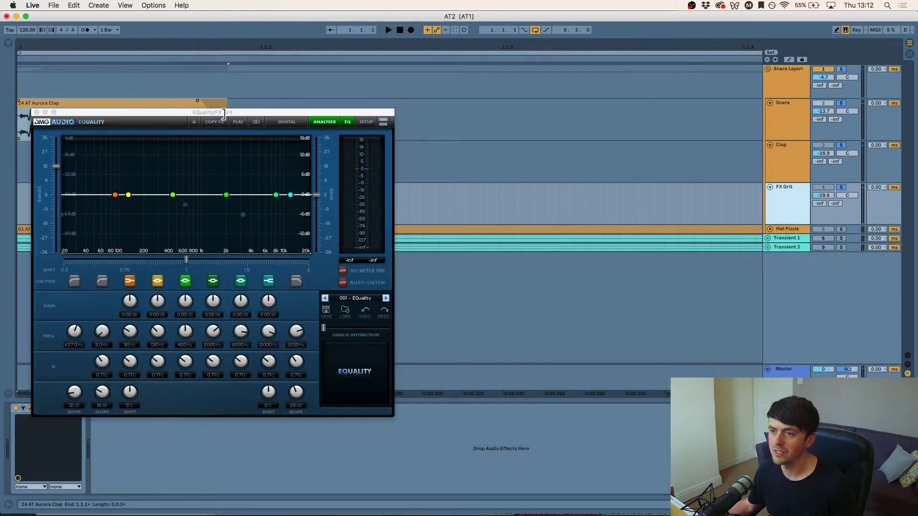
{"action": "left_click_drag", "start_coordinate": [247, 115], "coordinate": [487, 95]}
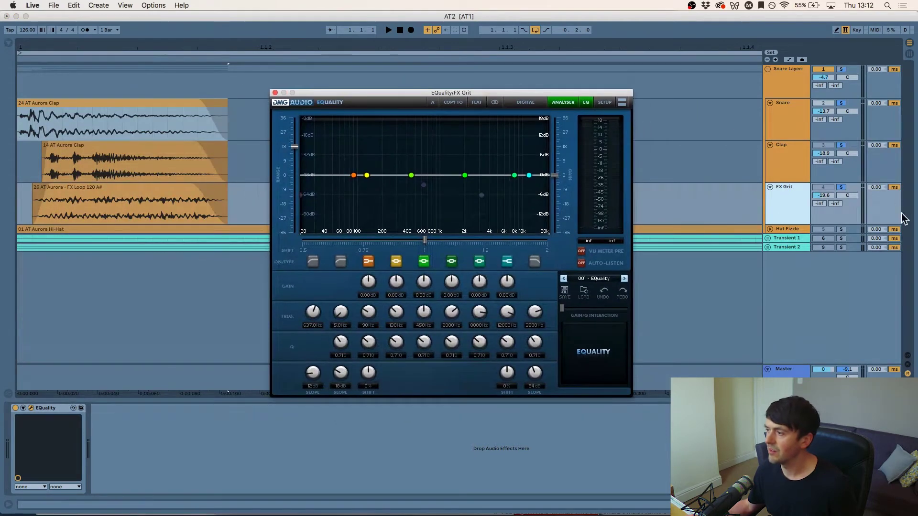
{"action": "left_click", "coordinate": [842, 189]}
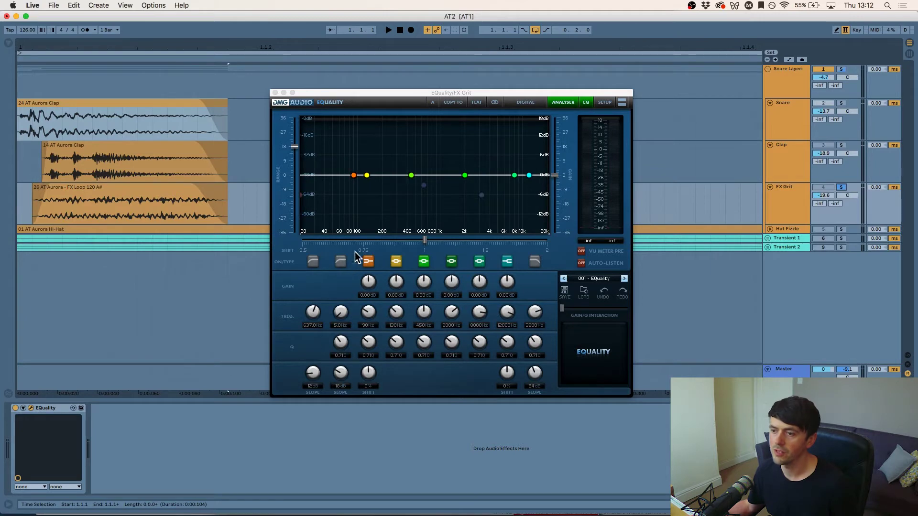
{"action": "key", "text": "space"}
Enable FX Grit's high-pass filter at about 692 Hz and its low-pass filter at about 4.1 kHz.
{"action": "left_click", "coordinate": [313, 262]}
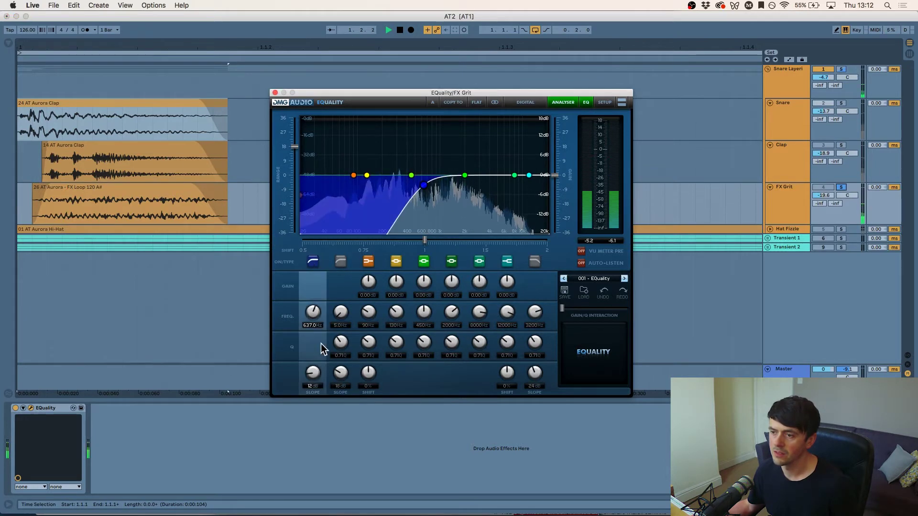
{"action": "mouse_move", "coordinate": [311, 314]}
{"action": "left_mouse_down"}
{"action": "mouse_move", "coordinate": [314, 331]}
{"action": "mouse_move", "coordinate": [311, 313]}
{"action": "left_mouse_up"}
{"action": "left_click", "coordinate": [535, 261]}
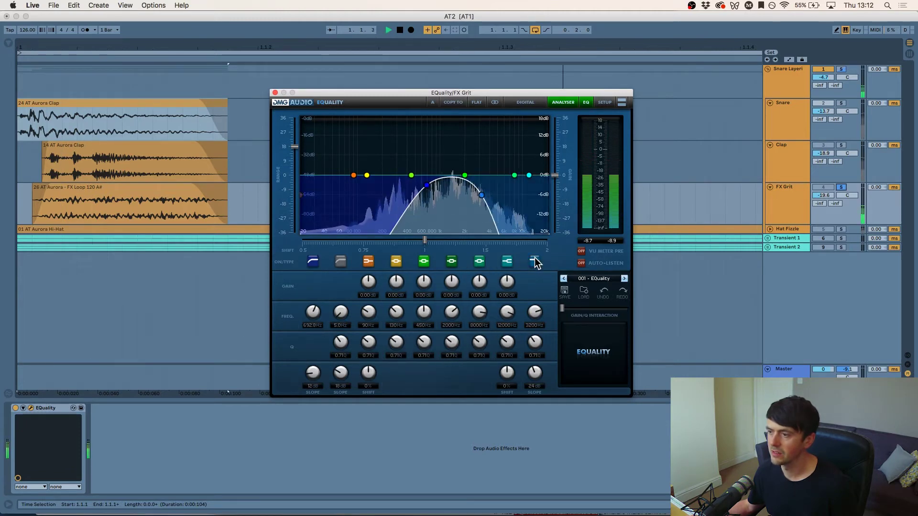
{"action": "left_click_drag", "start_coordinate": [534, 315], "coordinate": [531, 309]}
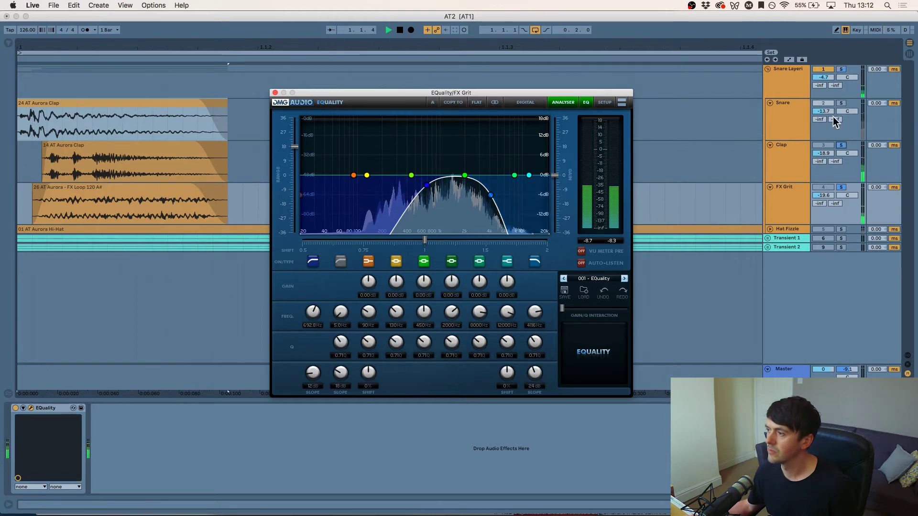
Solo Snare and Clap with FX Grit, compare the mix with FX Grit's EQuality off and on, then close the equaliser.
{"action": "left_click", "coordinate": [840, 103]}
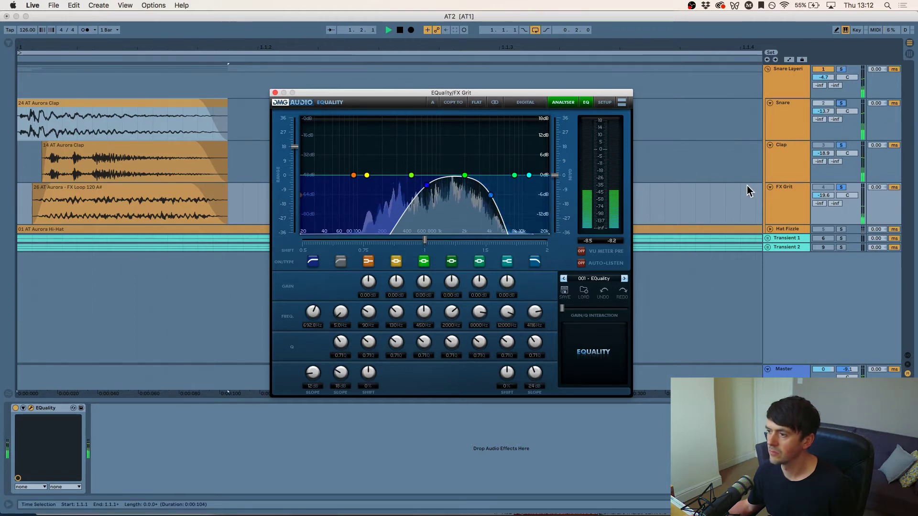
{"action": "left_click", "coordinate": [17, 409]}
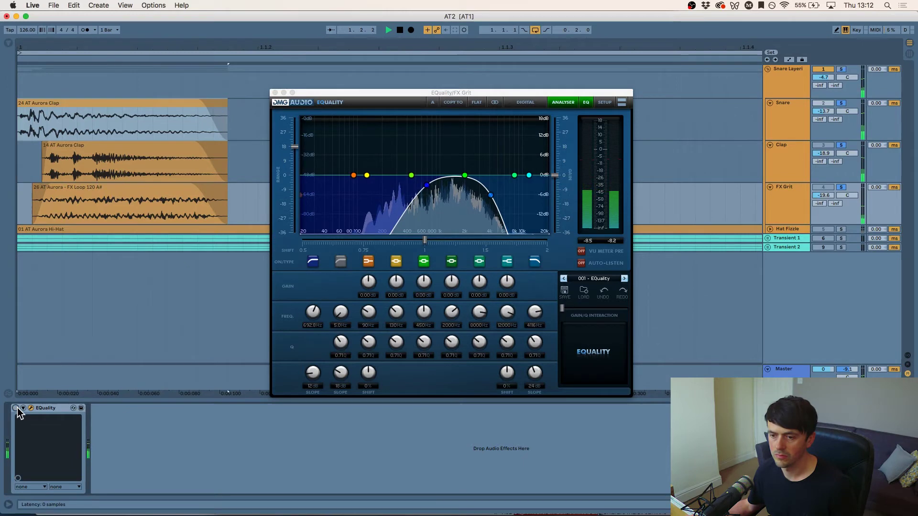
{"action": "left_click", "coordinate": [16, 408]}
{"action": "key", "text": "space"}
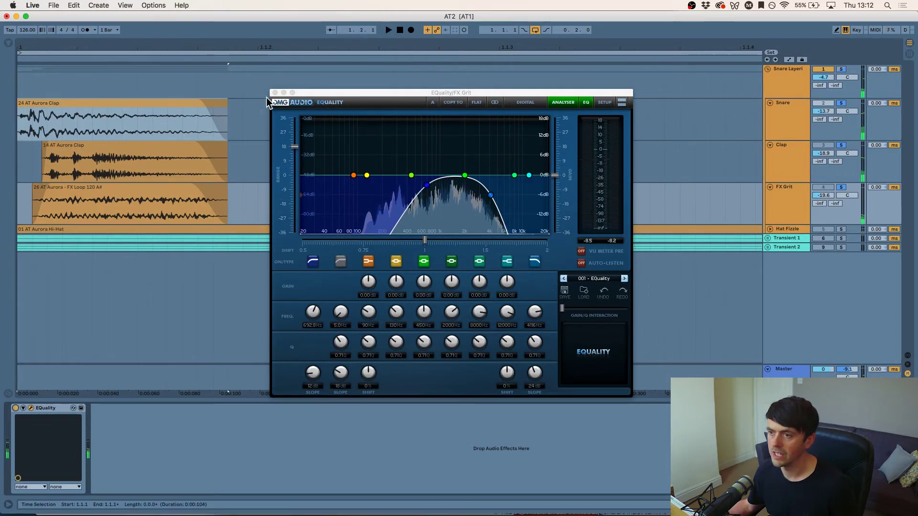
{"action": "left_click", "coordinate": [274, 93]}
Unfold the Hat Fizzle track to show its waveform below FX Grit.
{"action": "left_click", "coordinate": [798, 200]}
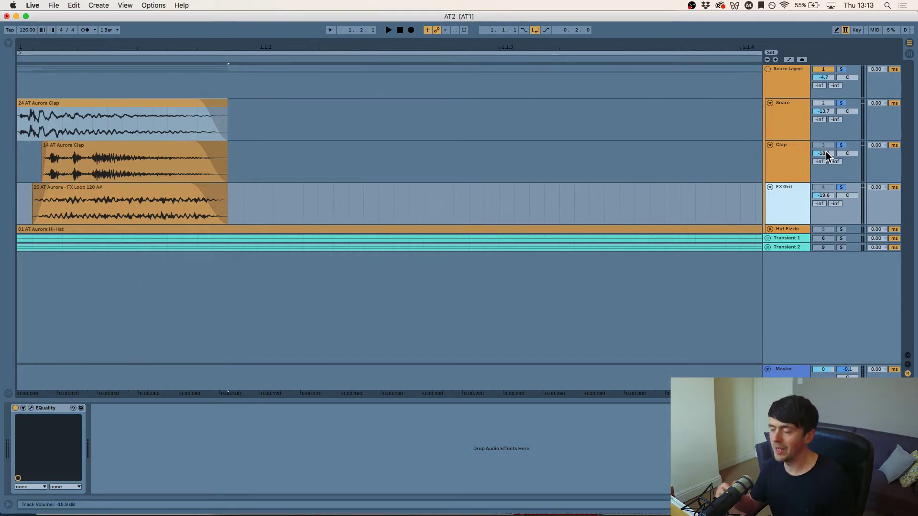
{"action": "left_click", "coordinate": [771, 229]}
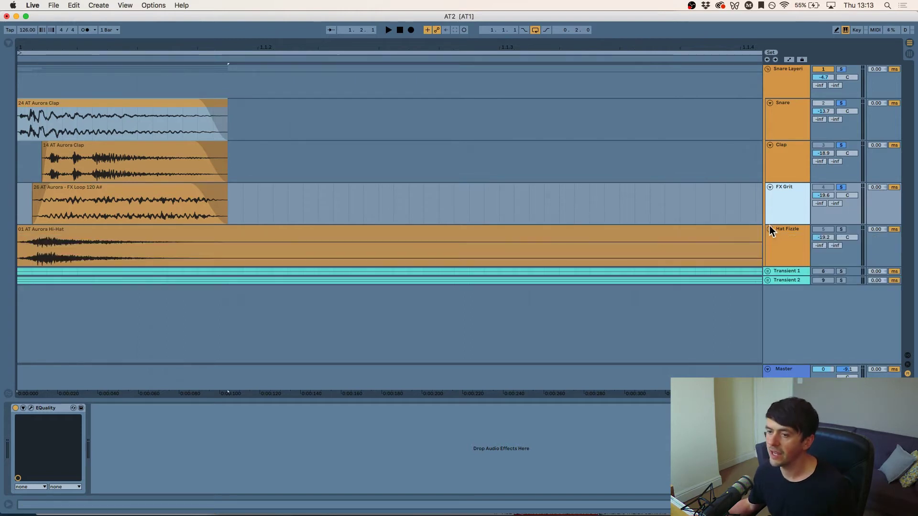
Solo the Hat Fizzle track alone, audition it, and open its EQuality.
{"action": "left_click", "coordinate": [779, 109]}
{"action": "left_click", "coordinate": [779, 173]}
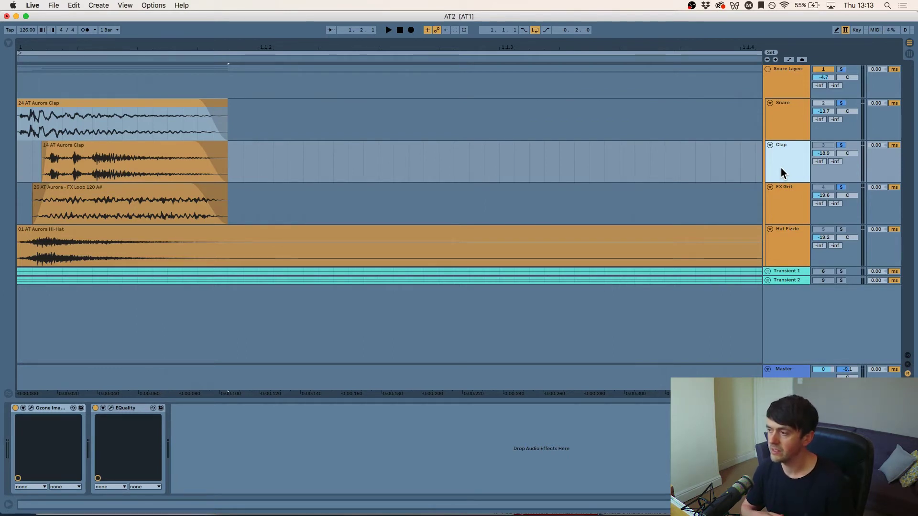
{"action": "left_click", "coordinate": [844, 230]}
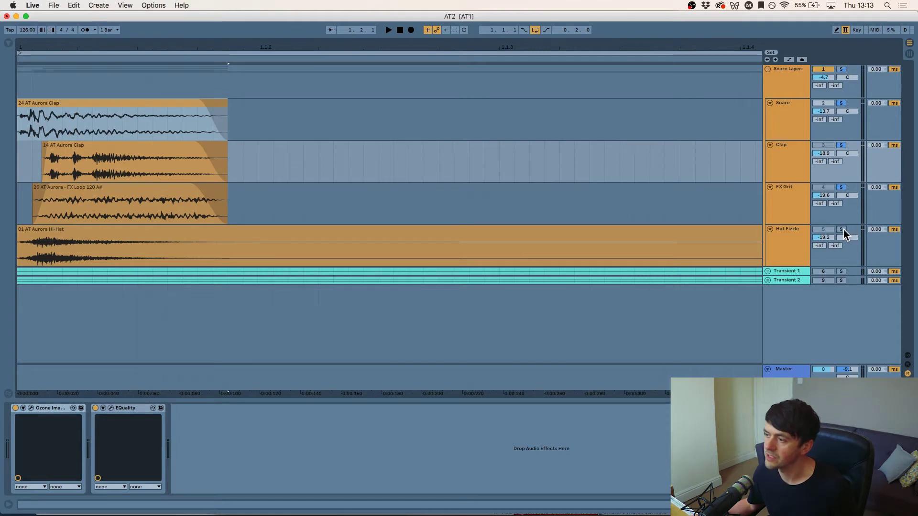
{"action": "key", "text": "space"}
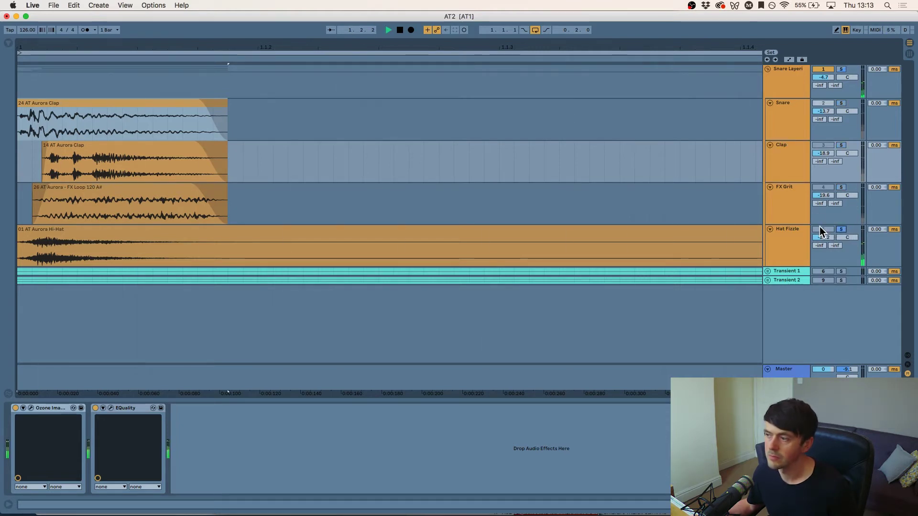
{"action": "left_click", "coordinate": [791, 232]}
{"action": "key", "text": "space"}
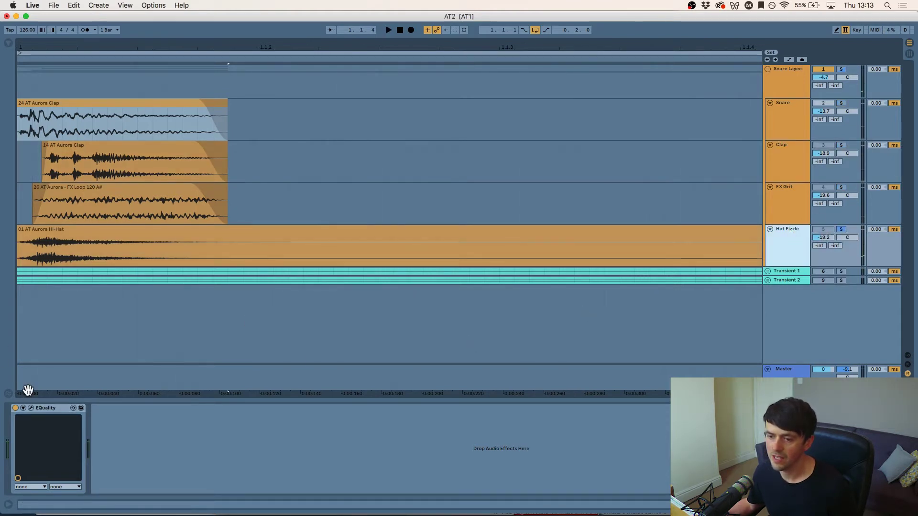
{"action": "left_click", "coordinate": [30, 409]}
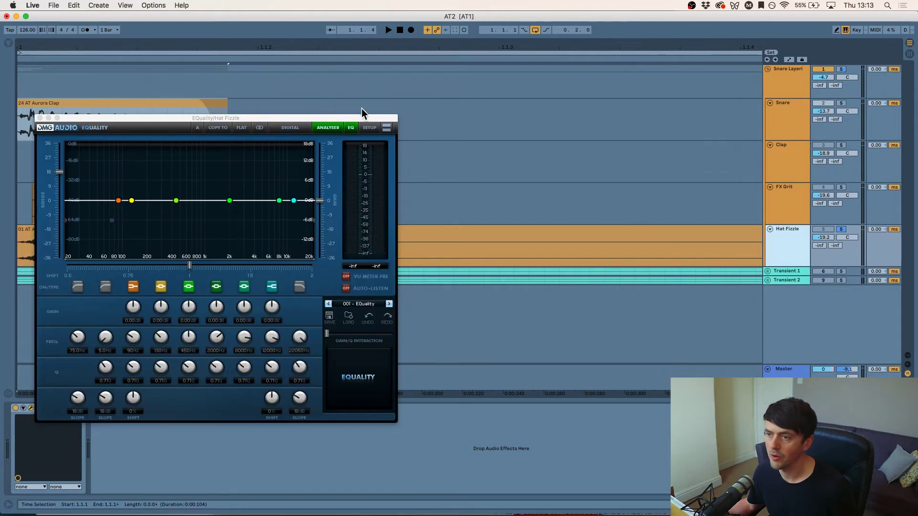
Enable Hat Fizzle's high-pass filter at about 1246 Hz with a 12 dB slope during playback, and close the equaliser.
{"action": "key", "text": "space"}
{"action": "left_click", "coordinate": [76, 287]}
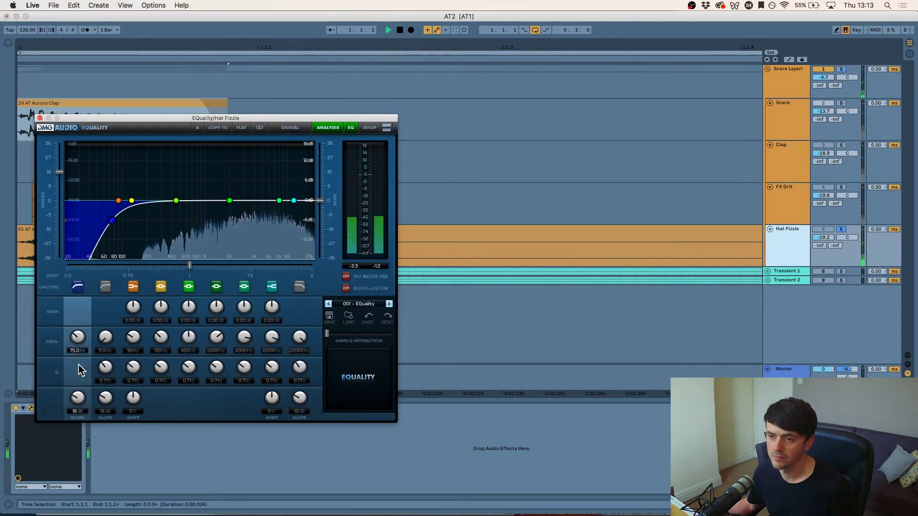
{"action": "left_click_drag", "start_coordinate": [80, 395], "coordinate": [79, 402]}
{"action": "left_click_drag", "start_coordinate": [75, 331], "coordinate": [72, 304]}
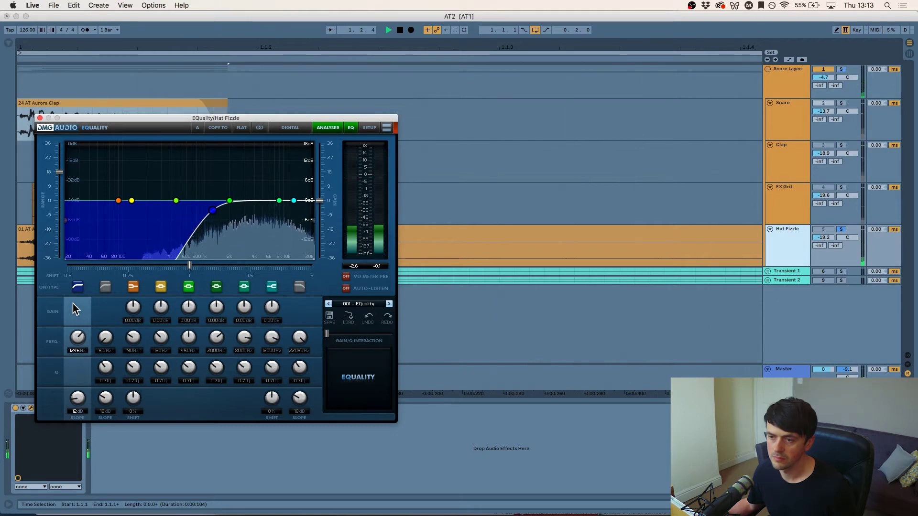
{"action": "key", "text": "space"}
{"action": "left_click", "coordinate": [40, 118]}
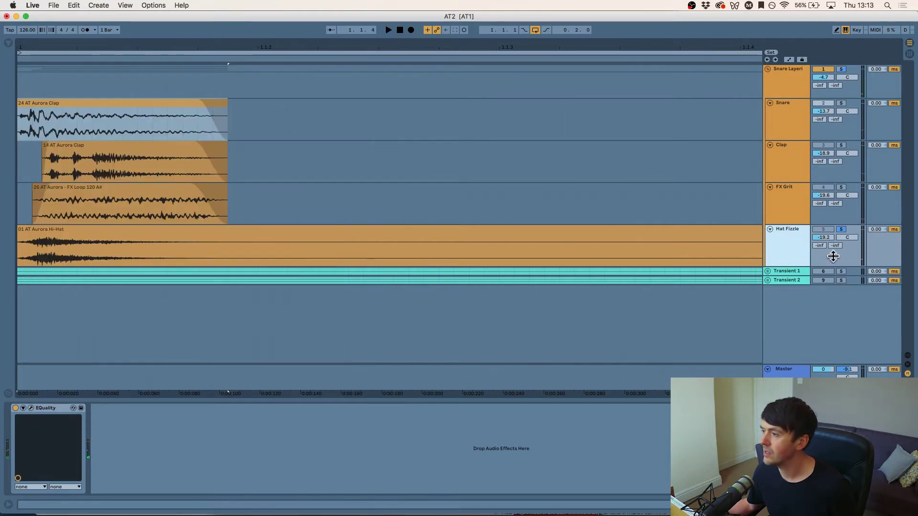
Trim the Hat Fizzle clip's start to line up with the FX Grit clip's start, with a short fade-in.
{"action": "left_click_drag", "start_coordinate": [24, 43], "coordinate": [57, 237]}
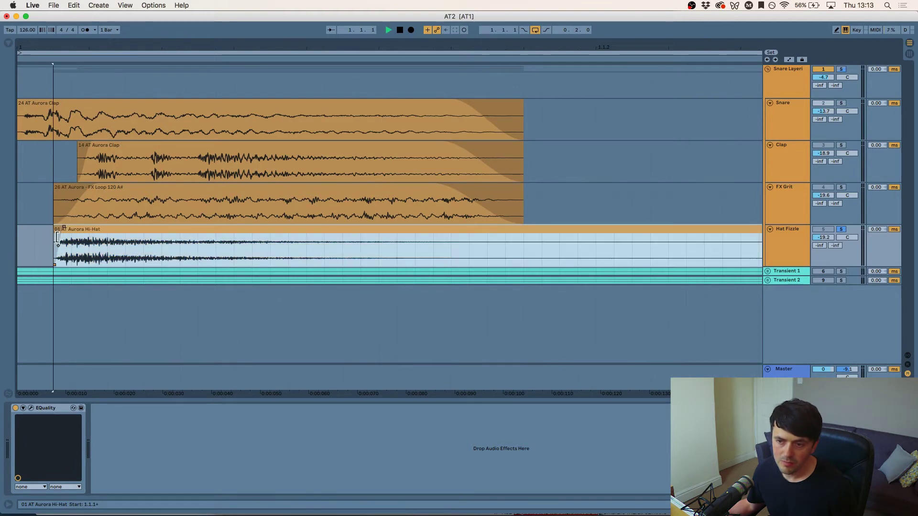
{"action": "mouse_move", "coordinate": [54, 237]}
{"action": "left_mouse_down"}
{"action": "mouse_move", "coordinate": [70, 237]}
{"action": "mouse_move", "coordinate": [55, 237]}
{"action": "left_mouse_up"}
{"action": "key", "text": "space"}
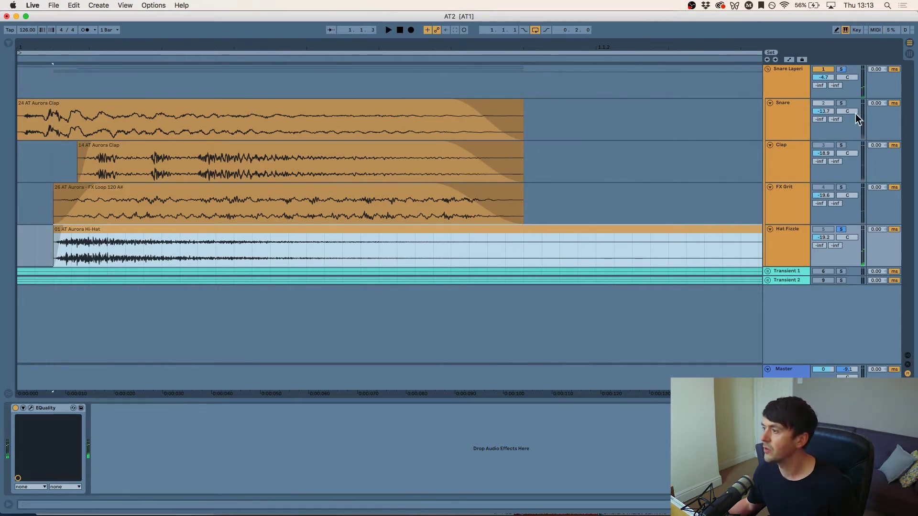
Solo Snare with Hat Fizzle, shift the hat clip earlier to start about 4 ms in, and lengthen its fade-in.
{"action": "left_click", "coordinate": [842, 104]}
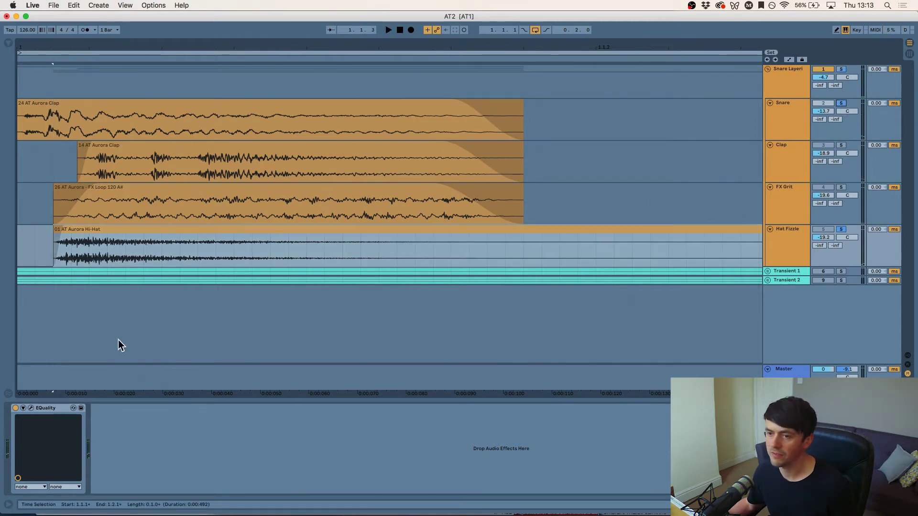
{"action": "left_click", "coordinate": [104, 102]}
{"action": "key", "text": "space"}
{"action": "left_click", "coordinate": [94, 231]}
{"action": "left_click_drag", "start_coordinate": [98, 232], "coordinate": [55, 224]}
{"action": "key", "text": "space"}
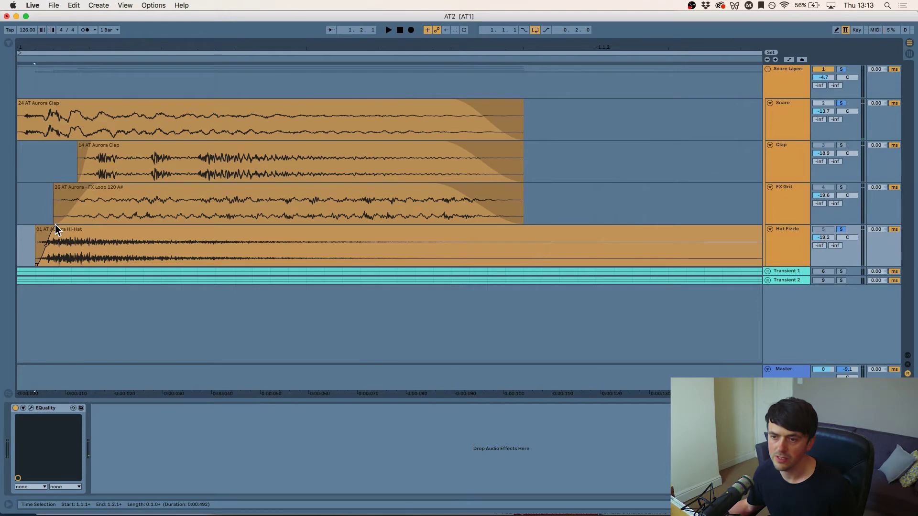
{"action": "key", "text": "space"}
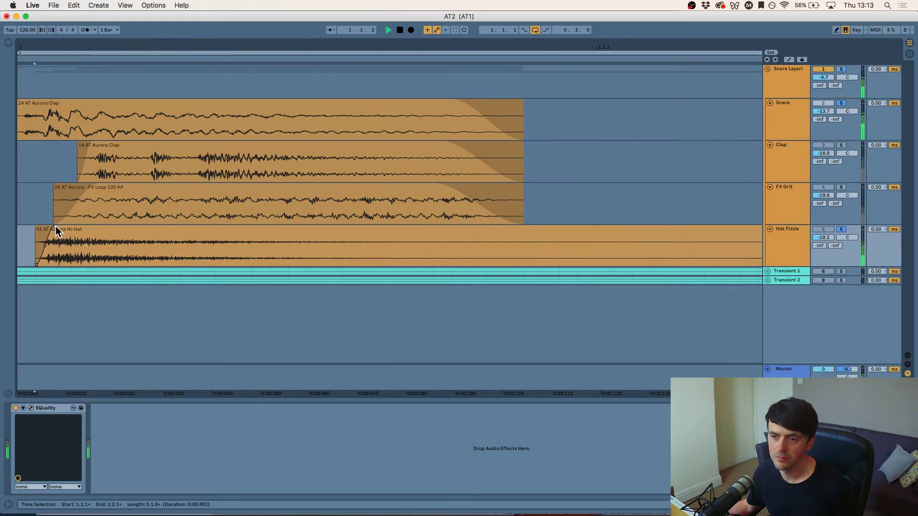
Trim the Hat Fizzle clip's tail to end at about 105 ms, add a long fade-out, and restart playback.
{"action": "left_click_drag", "start_coordinate": [211, 44], "coordinate": [102, 44]}
{"action": "key", "text": "space"}
{"action": "mouse_move", "coordinate": [350, 235]}
{"action": "left_mouse_down"}
{"action": "mouse_move", "coordinate": [40, 235]}
{"action": "mouse_move", "coordinate": [87, 226]}
{"action": "mouse_move", "coordinate": [58, 228]}
{"action": "mouse_move", "coordinate": [48, 242]}
{"action": "mouse_move", "coordinate": [52, 226]}
{"action": "left_mouse_up"}
{"action": "key", "text": "space"}
Clear the layer solos, activate Clap, FX Grit and Hat Fizzle alongside Snare, and play the full stack.
{"action": "left_click", "coordinate": [841, 188]}
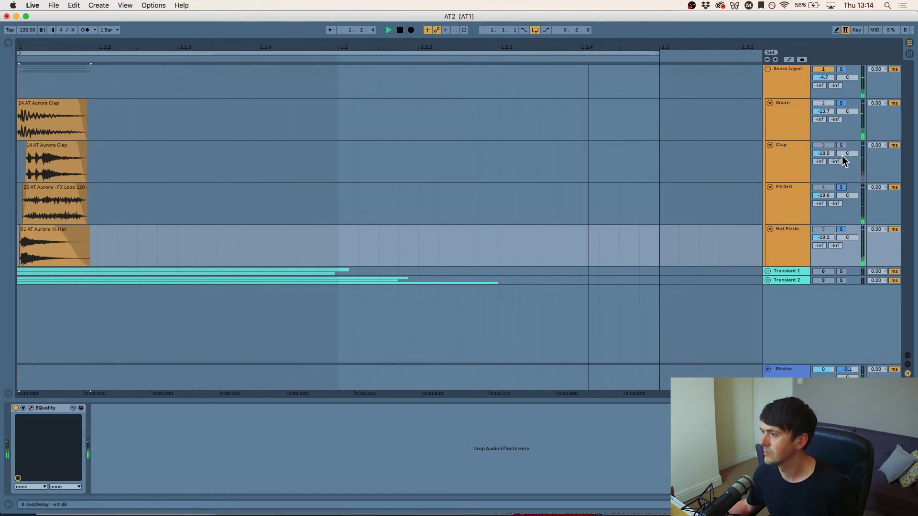
{"action": "left_click", "coordinate": [842, 103]}
{"action": "key", "text": "space"}
{"action": "left_click", "coordinate": [820, 144]}
{"action": "left_click", "coordinate": [823, 229]}
{"action": "left_click", "coordinate": [823, 187]}
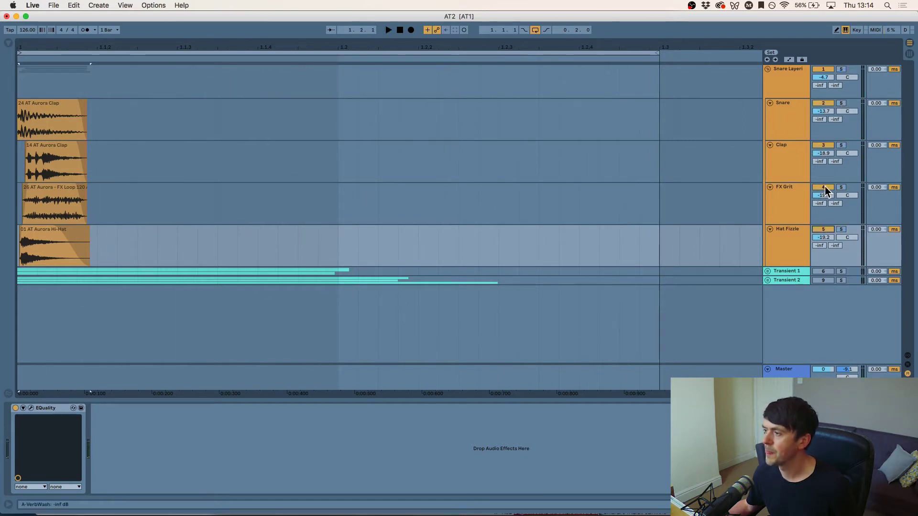
{"action": "key", "text": "space"}
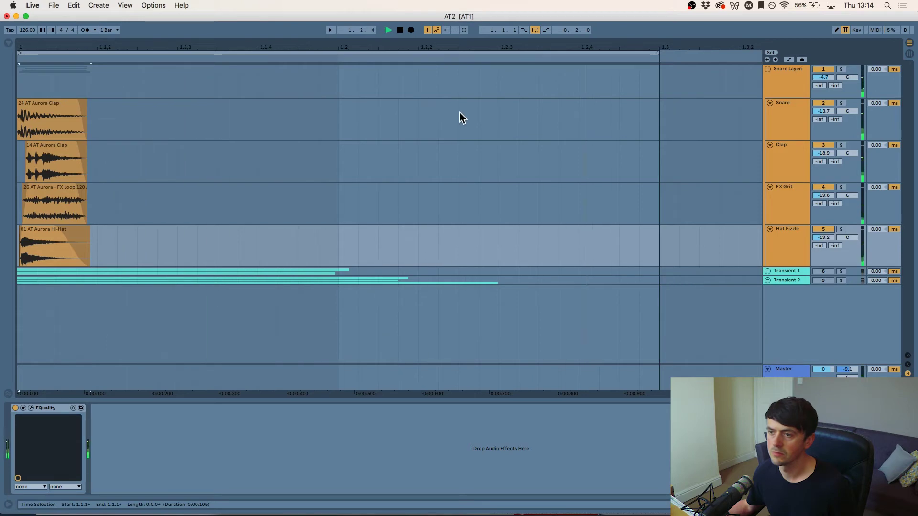
Compare the Snare layer soloed against all four layers together, leaving the solo off.
{"action": "key", "text": "space"}
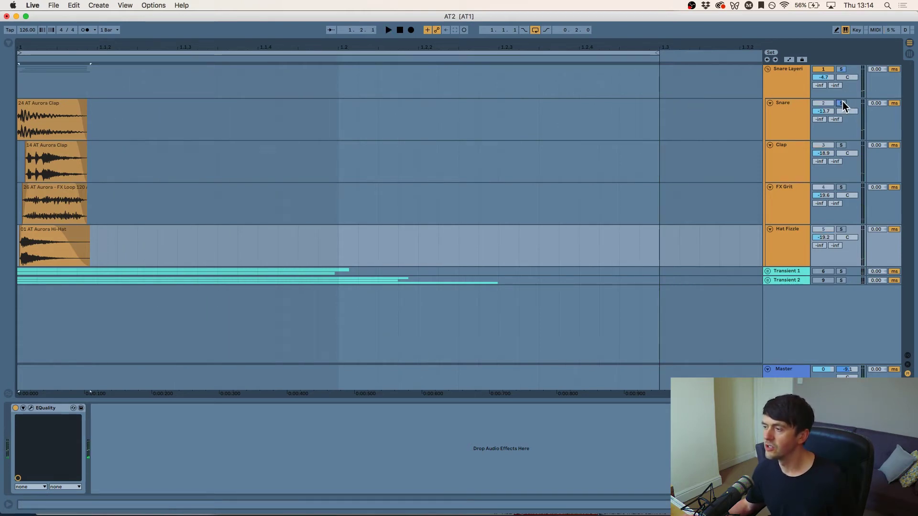
{"action": "key", "text": "space"}
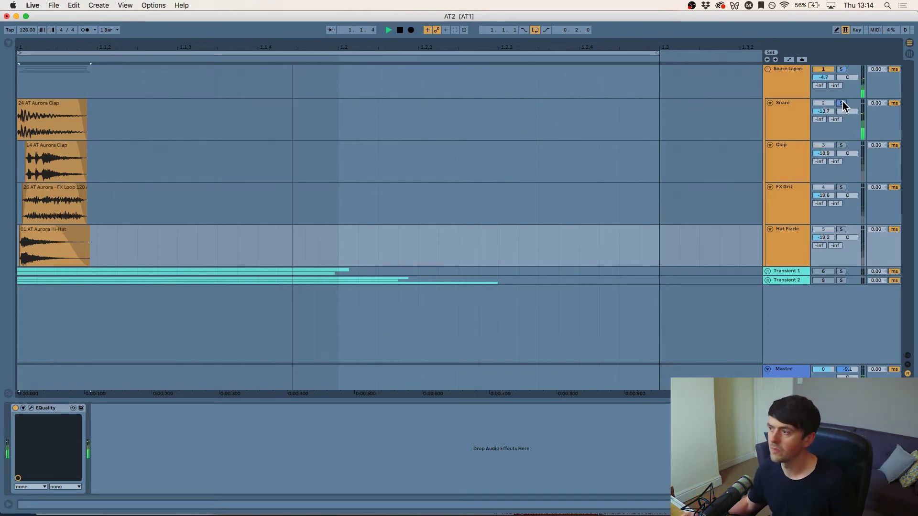
{"action": "left_click", "coordinate": [843, 103]}
{"action": "key", "text": "space"}
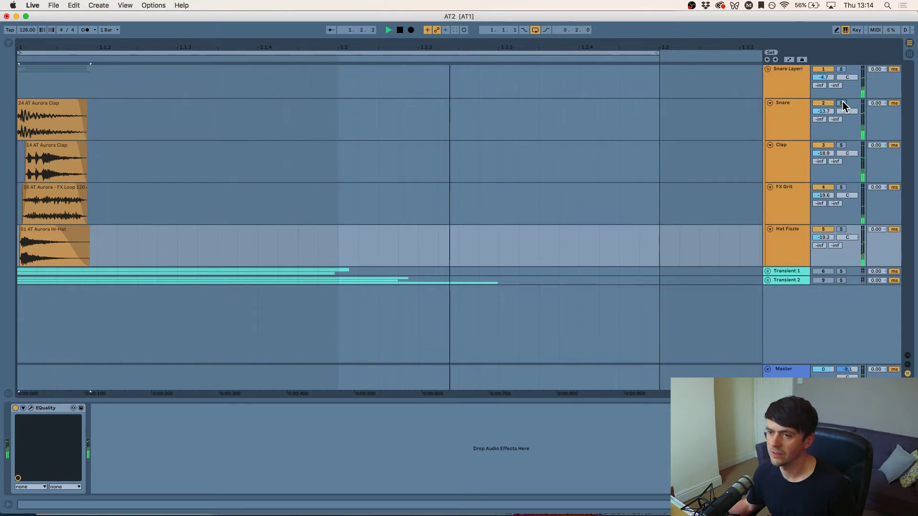
{"action": "key", "text": "space"}
Review the device chains on the Snare Layering group and its Clap, Snare, FX Grit and Hat Fizzle tracks.
{"action": "left_click", "coordinate": [776, 88]}
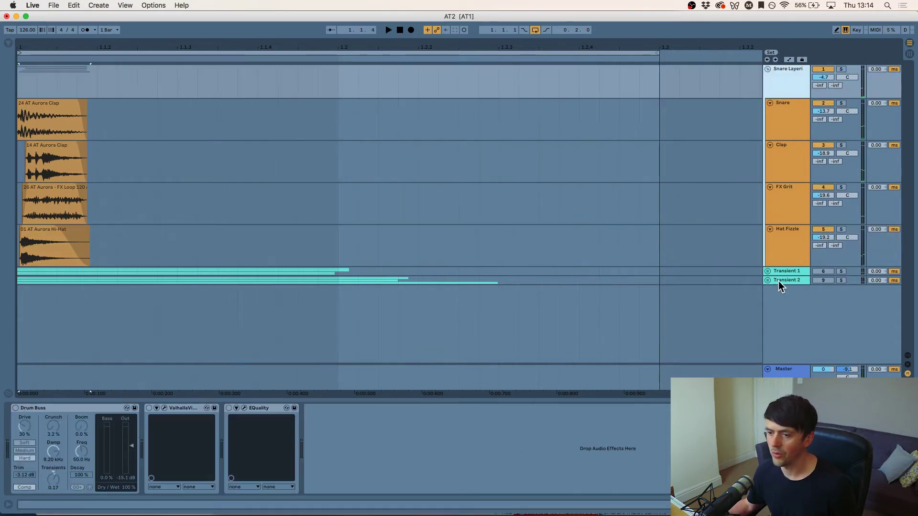
{"action": "left_click", "coordinate": [807, 171]}
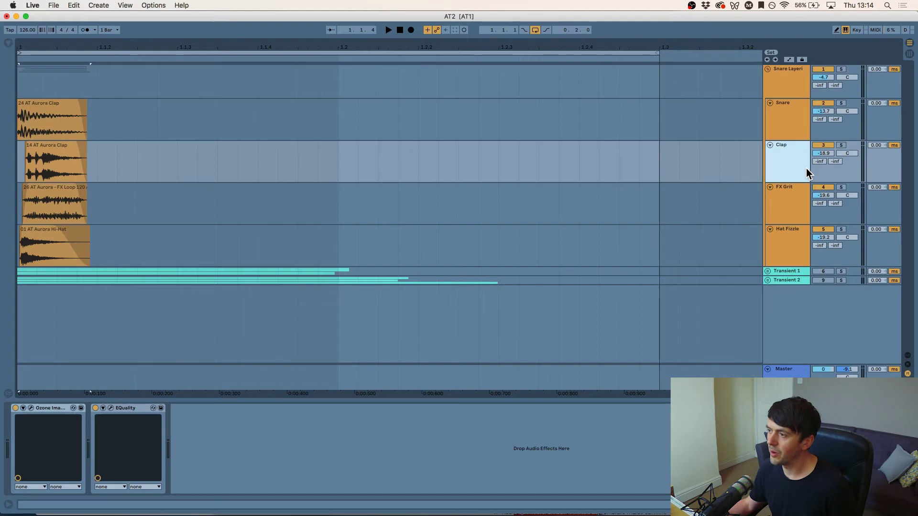
{"action": "left_click", "coordinate": [789, 106]}
{"action": "left_click", "coordinate": [784, 199]}
{"action": "left_click", "coordinate": [785, 232]}
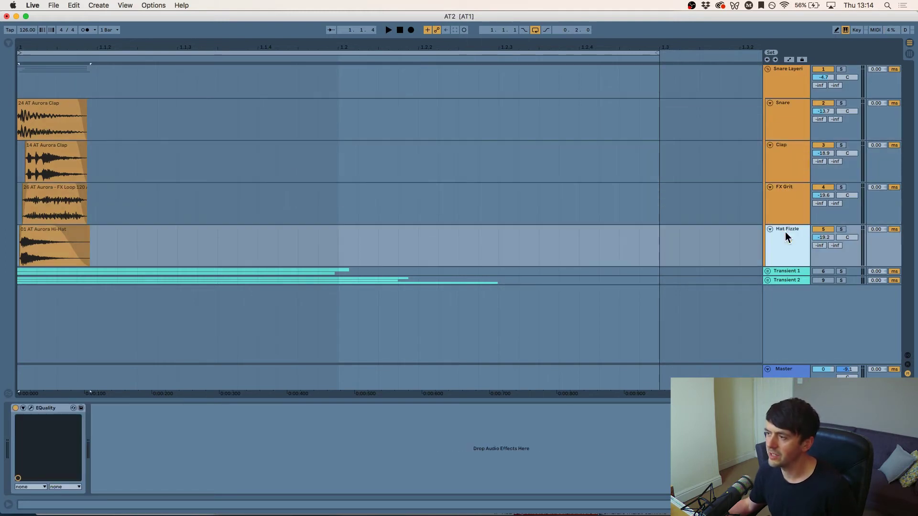
Enable Drum Buss on the Snare Layering group and compare the layered sound with it off and on, leaving it on.
{"action": "left_click", "coordinate": [776, 76]}
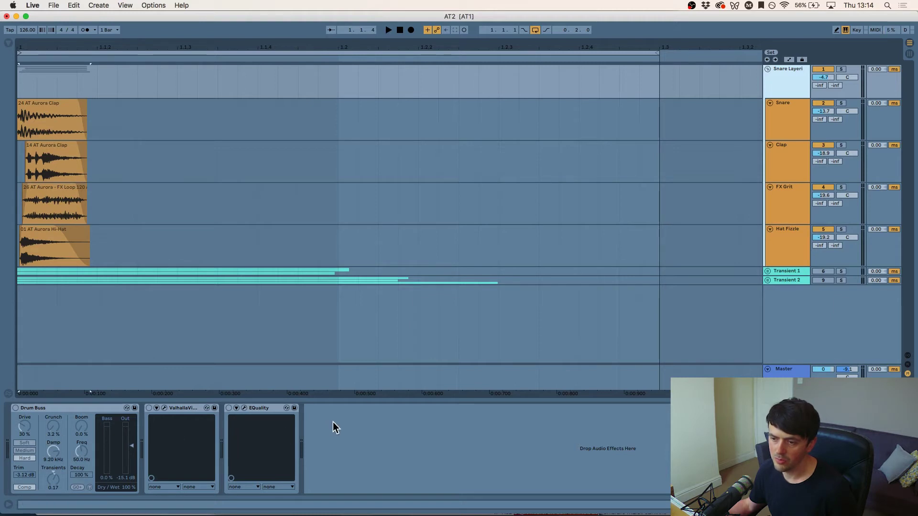
{"action": "left_click", "coordinate": [42, 409]}
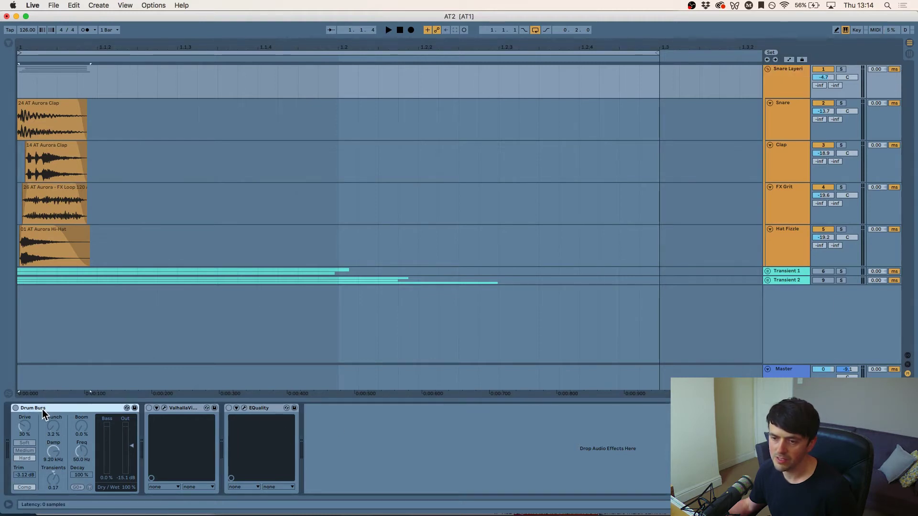
{"action": "left_click", "coordinate": [16, 408]}
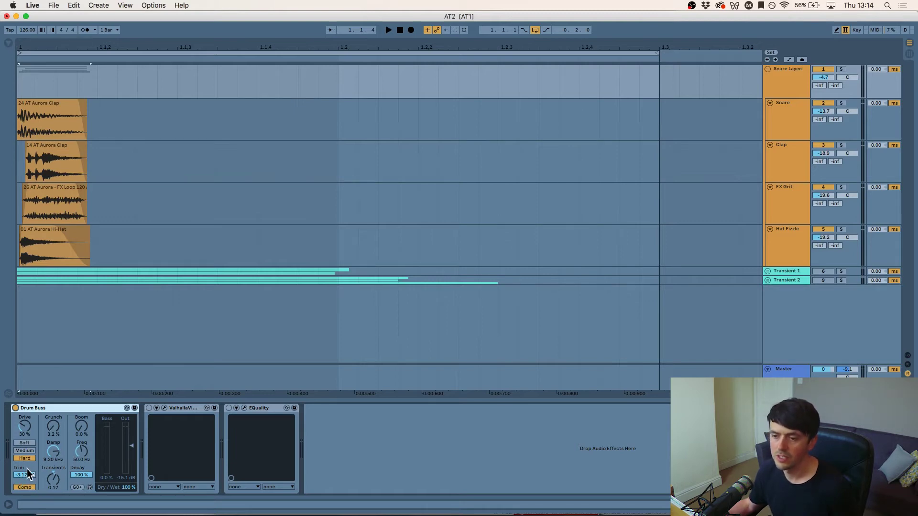
{"action": "key", "text": "space"}
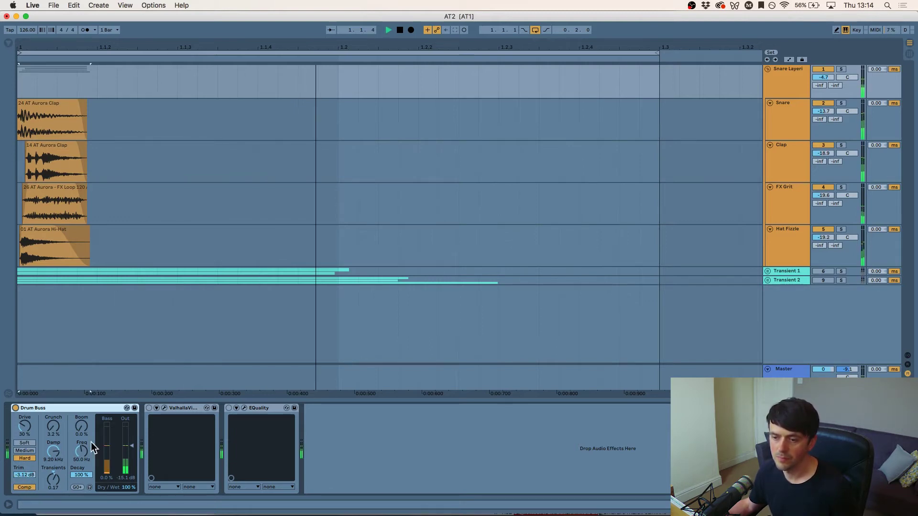
{"action": "left_click", "coordinate": [15, 408]}
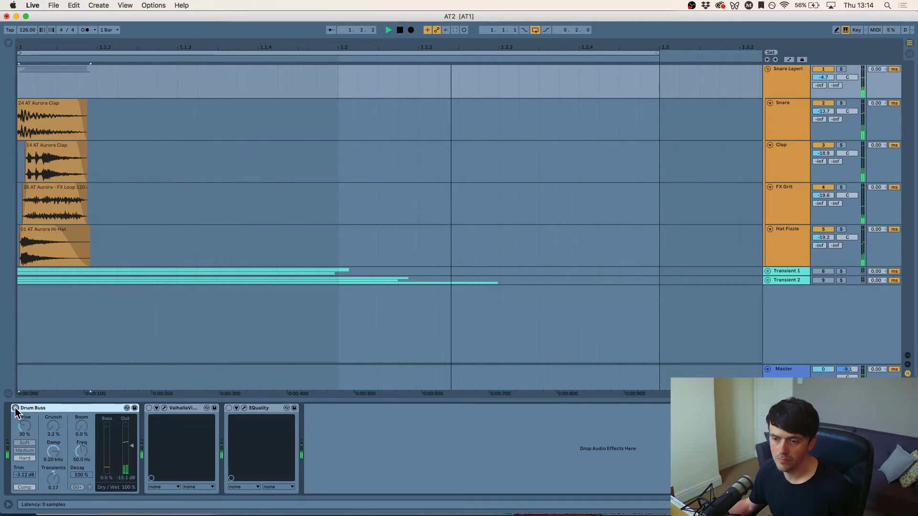
{"action": "left_click", "coordinate": [15, 409]}
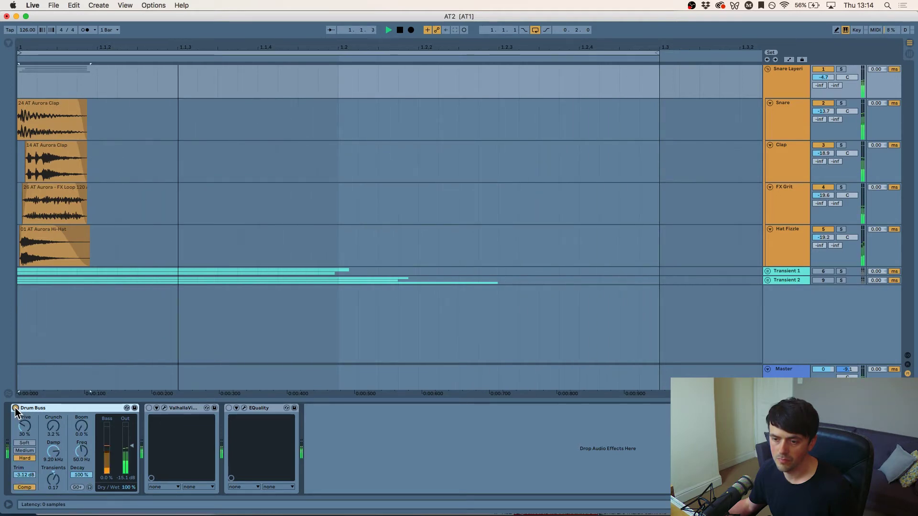
Enable ValhallaVintageVerb on the Snare Layering group, open its window and place it clear of the device chain.
{"action": "left_click", "coordinate": [149, 408]}
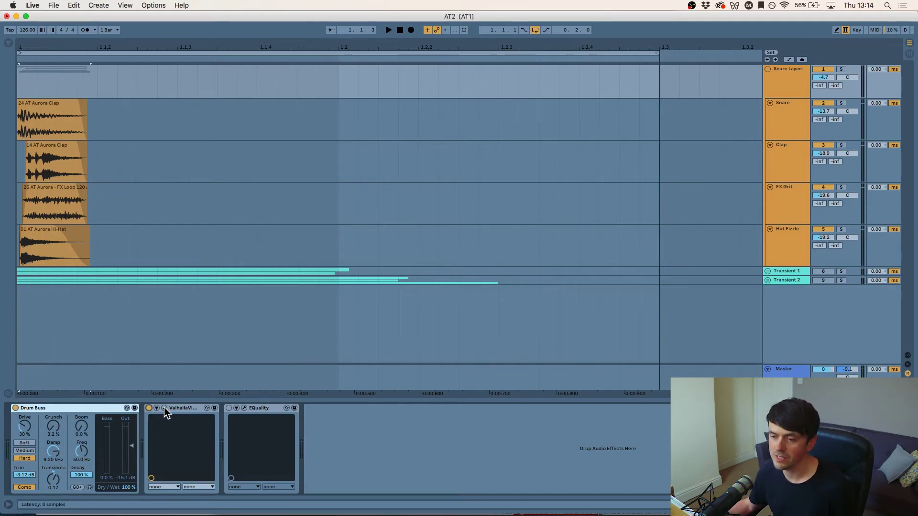
{"action": "left_click", "coordinate": [164, 408]}
{"action": "left_click_drag", "start_coordinate": [125, 124], "coordinate": [338, 139]}
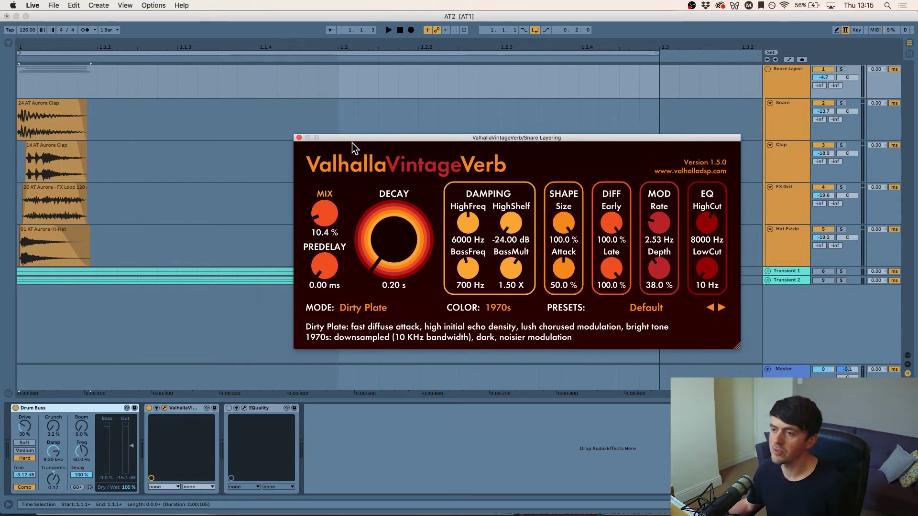
{"action": "left_click_drag", "start_coordinate": [347, 138], "coordinate": [323, 65]}
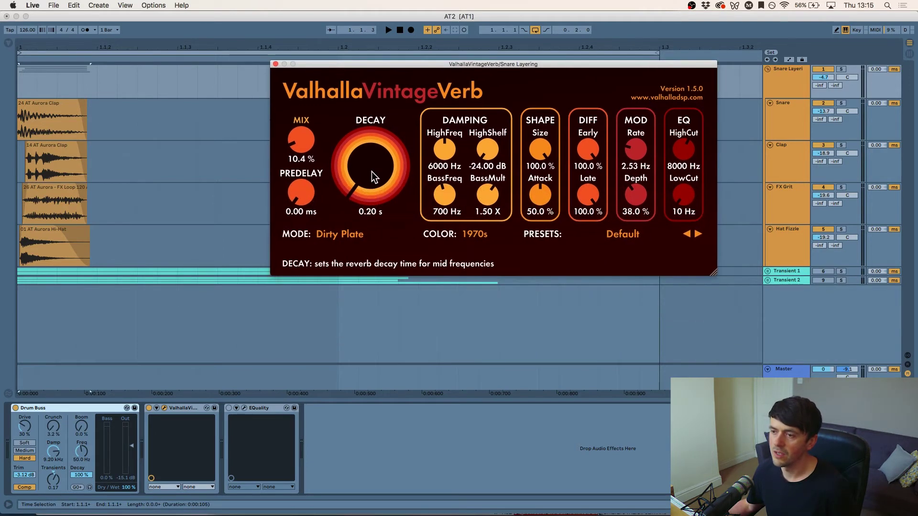
Audition the group reverb with its mix raised, bring the mix back down, and close the reverb window.
{"action": "left_click_drag", "start_coordinate": [307, 144], "coordinate": [324, 1]}
{"action": "key", "text": "space"}
{"action": "left_click_drag", "start_coordinate": [303, 136], "coordinate": [308, 267]}
{"action": "mouse_move", "coordinate": [305, 145]}
{"action": "left_mouse_down"}
{"action": "mouse_move", "coordinate": [303, 132]}
{"action": "mouse_move", "coordinate": [302, 143]}
{"action": "left_mouse_up"}
{"action": "left_click", "coordinate": [276, 64]}
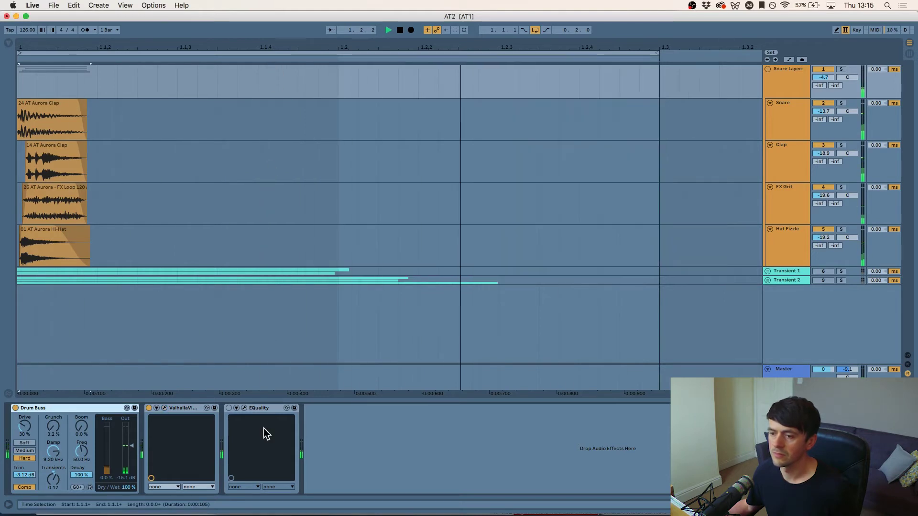
Open the Snare Layering group's EQuality, move its window clear of the device chain, and enable the device.
{"action": "left_click", "coordinate": [237, 408]}
{"action": "left_click", "coordinate": [244, 407]}
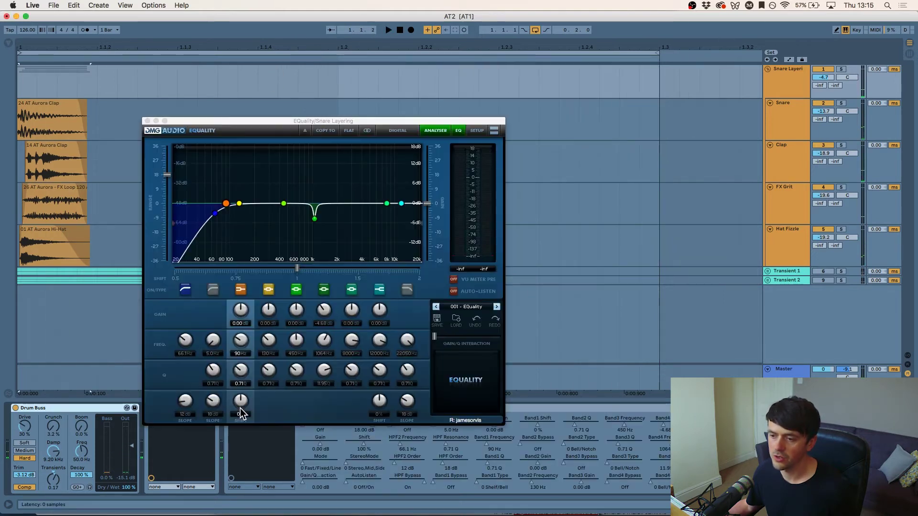
{"action": "left_click_drag", "start_coordinate": [212, 123], "coordinate": [466, 27]}
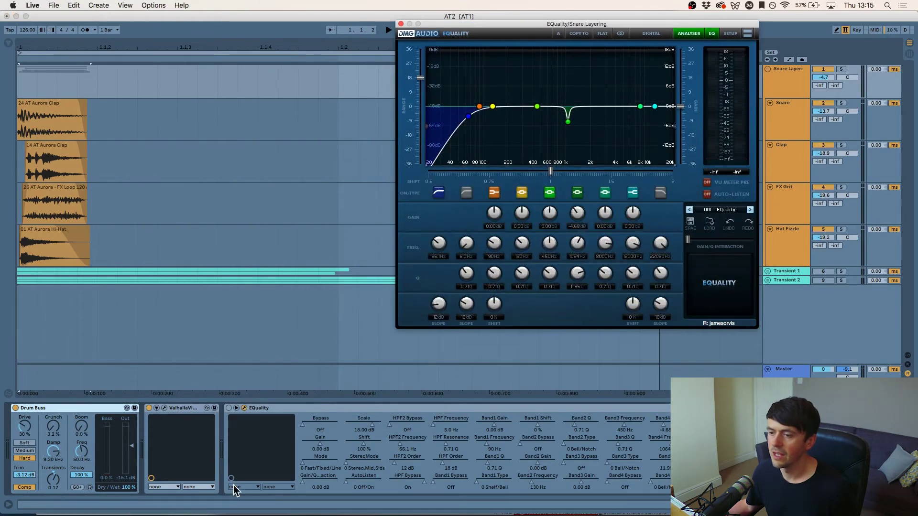
{"action": "left_click", "coordinate": [232, 410]}
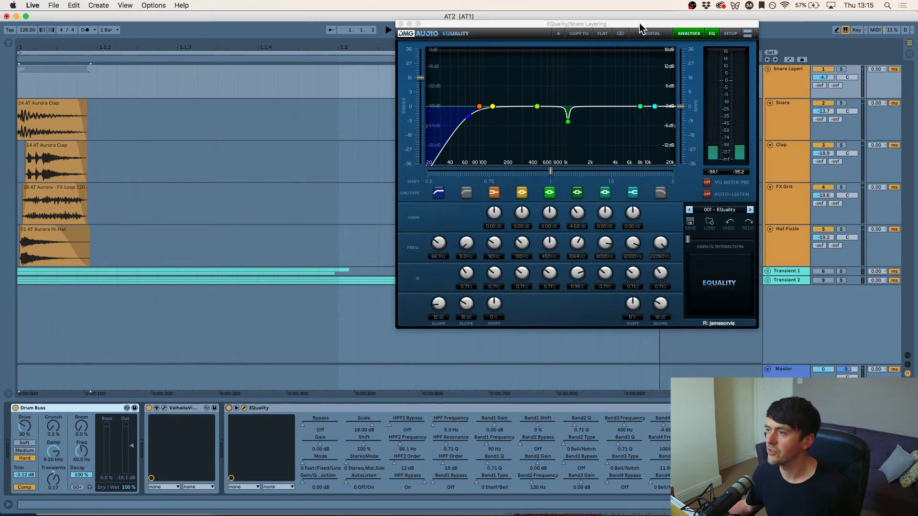
Place the EQuality window mid-screen and bypass its 1064 Hz notch band for comparison, switching the band back on.
{"action": "left_click_drag", "start_coordinate": [641, 27], "coordinate": [452, 96]}
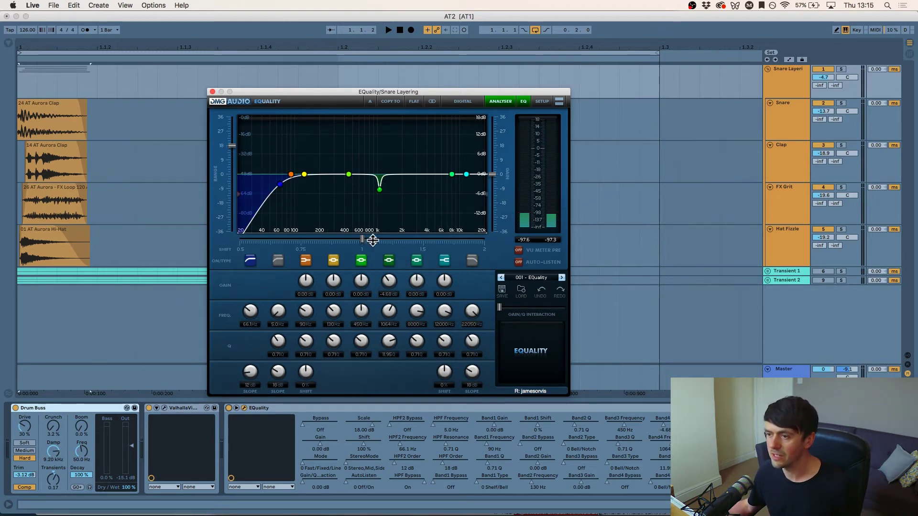
{"action": "left_click", "coordinate": [391, 261]}
{"action": "left_click", "coordinate": [390, 260]}
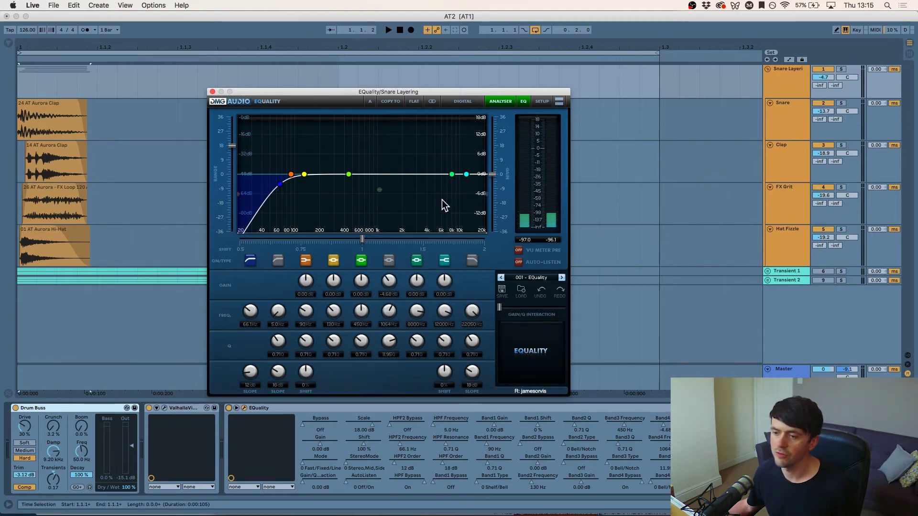
{"action": "left_click", "coordinate": [390, 261]}
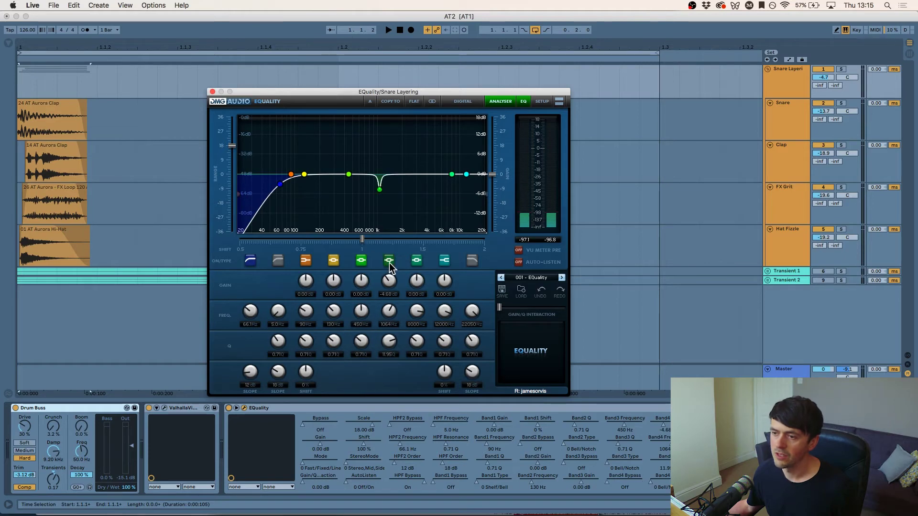
Boost EQuality's 1064 Hz band to 11.16 dB and sweep its frequency during playback to listen for resonances.
{"action": "left_click_drag", "start_coordinate": [387, 285], "coordinate": [388, 252]}
{"action": "key", "text": "space"}
{"action": "key", "text": "space"}
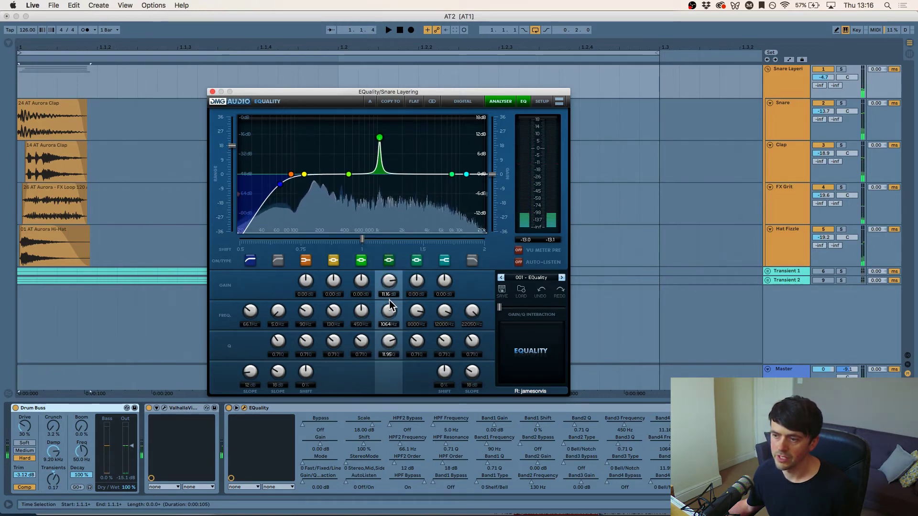
{"action": "mouse_move", "coordinate": [389, 317]}
{"action": "left_mouse_down"}
{"action": "mouse_move", "coordinate": [392, 301]}
{"action": "mouse_move", "coordinate": [392, 316]}
{"action": "left_mouse_up"}
{"action": "key", "text": "space"}
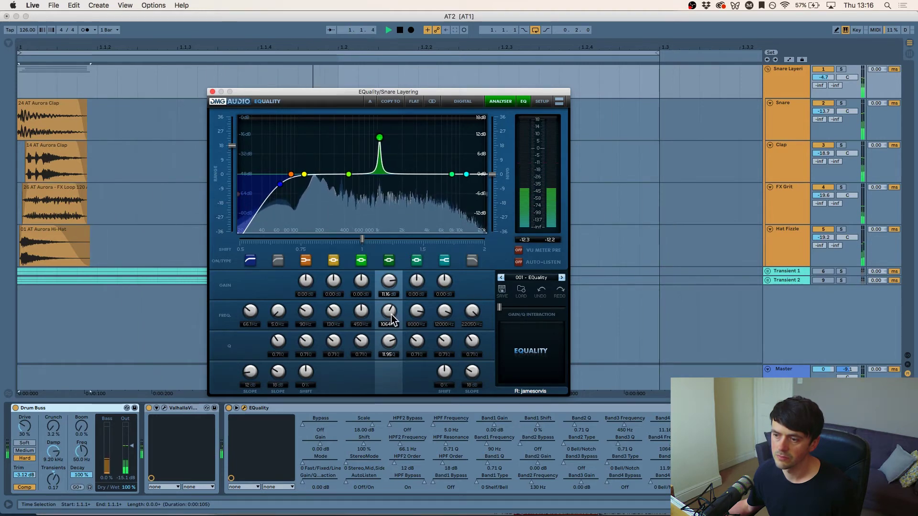
{"action": "left_click_drag", "start_coordinate": [391, 316], "coordinate": [388, 315]}
{"action": "key", "text": "space"}
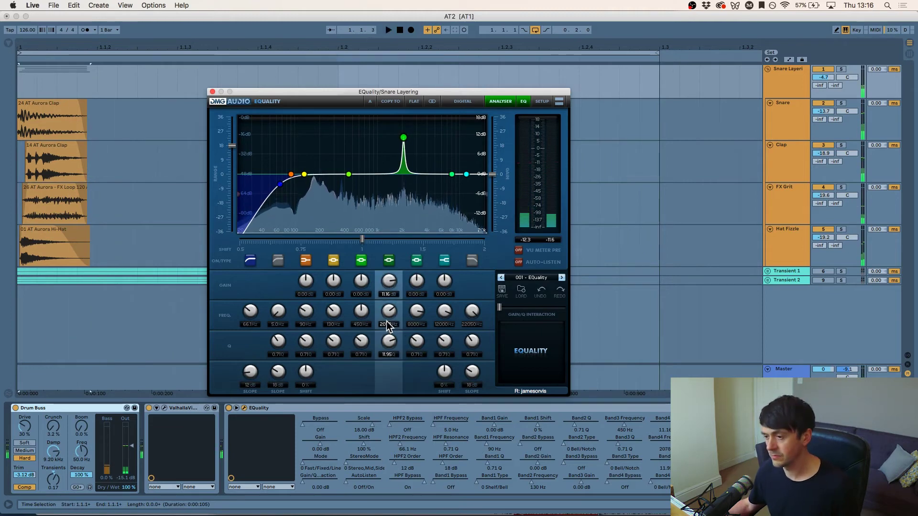
Set the swept band's frequency to 1064 Hz and cut its gain to -5.94 dB while auditioning the snare.
{"action": "double_click", "coordinate": [388, 323]}
{"action": "type", "text": "1064"}
{"action": "key", "text": "Return"}
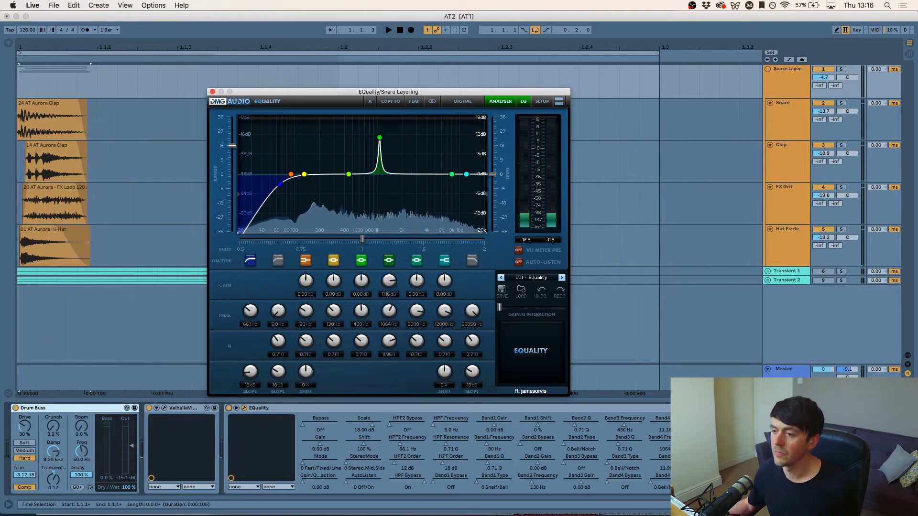
{"action": "left_click_drag", "start_coordinate": [390, 281], "coordinate": [391, 298]}
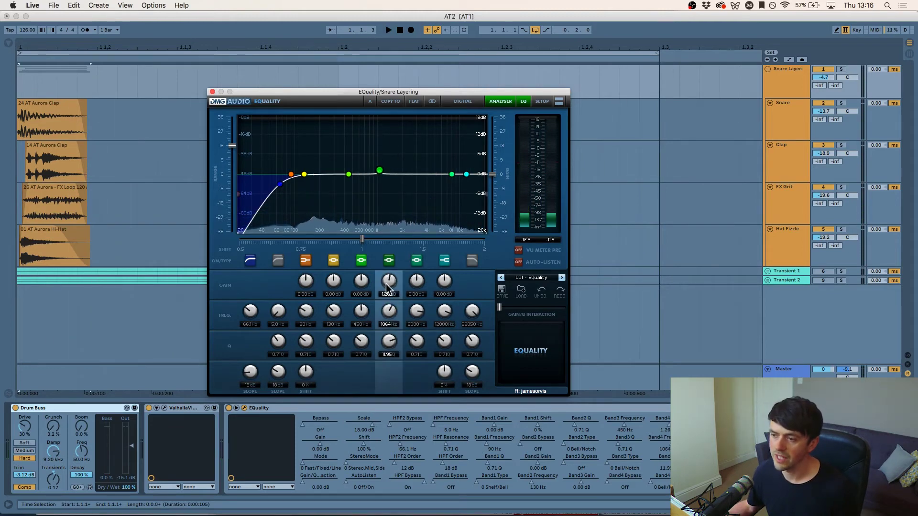
{"action": "key", "text": "space"}
{"action": "left_click_drag", "start_coordinate": [385, 289], "coordinate": [382, 296]}
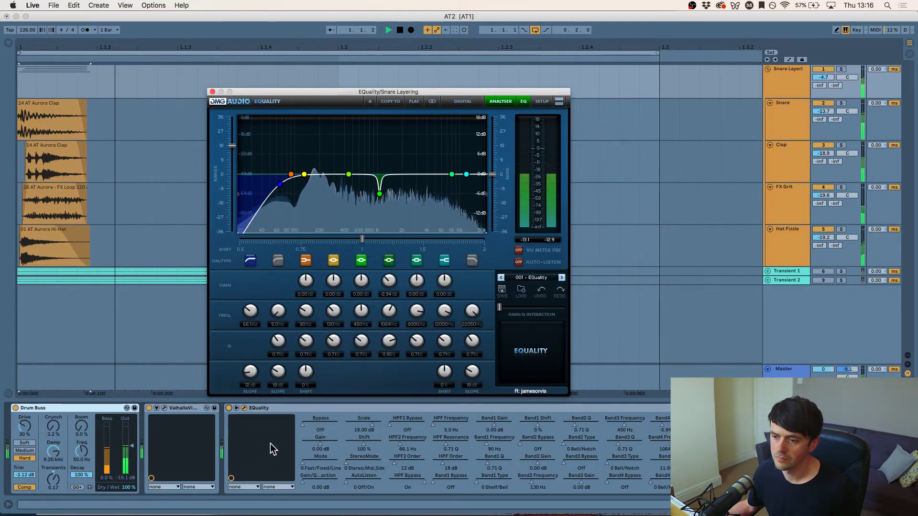
Collapse EQuality's parameter view and group Drum Buss, ValhallaVintageVerb and EQuality into one effect rack.
{"action": "left_click", "coordinate": [236, 410]}
{"action": "left_click", "coordinate": [262, 408]}
{"action": "key", "text": "space"}
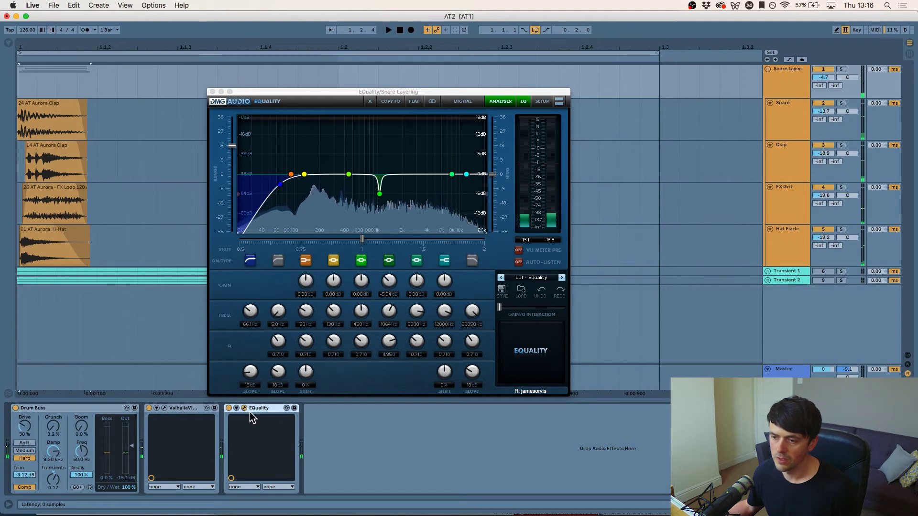
{"action": "left_click", "coordinate": [85, 411], "text": "shift"}
{"action": "right_click", "coordinate": [85, 411]}
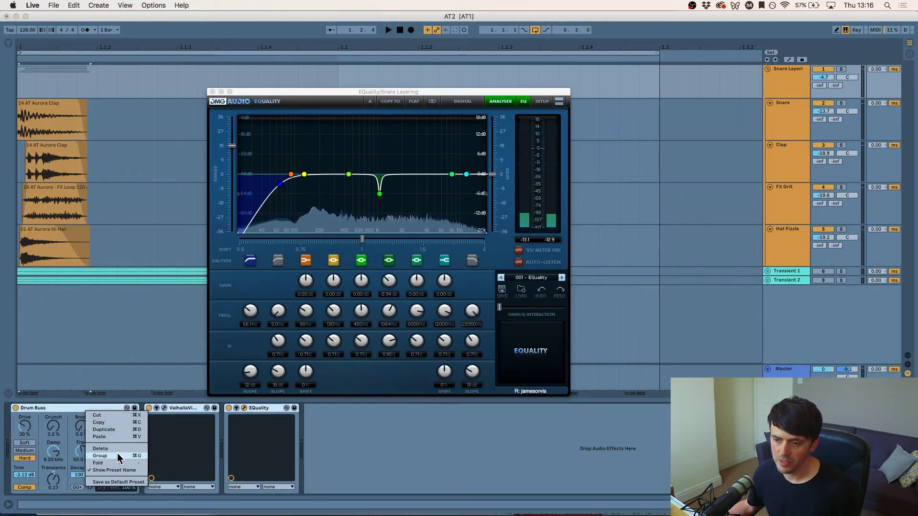
{"action": "left_click", "coordinate": [88, 429]}
Compare the layered snare with the whole effect rack off and on during playback, leaving the rack on.
{"action": "left_click", "coordinate": [17, 409]}
{"action": "key", "text": "space"}
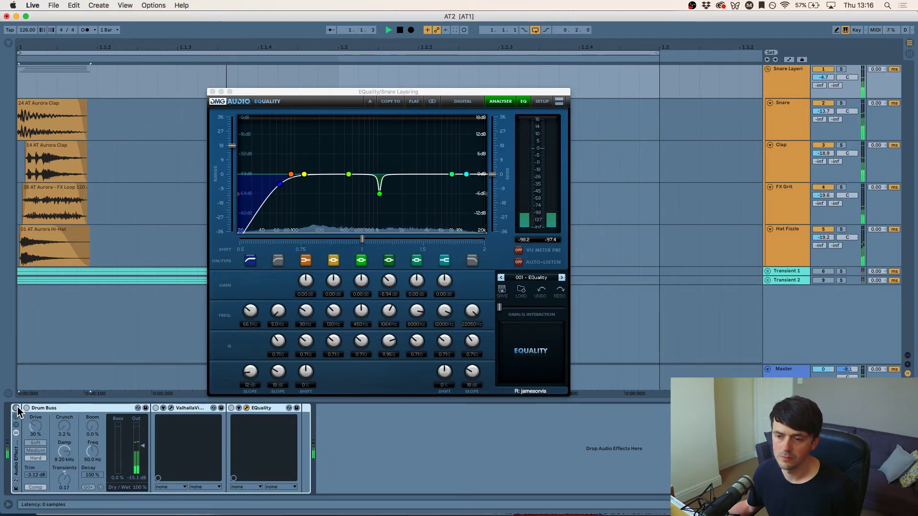
{"action": "left_click", "coordinate": [16, 409]}
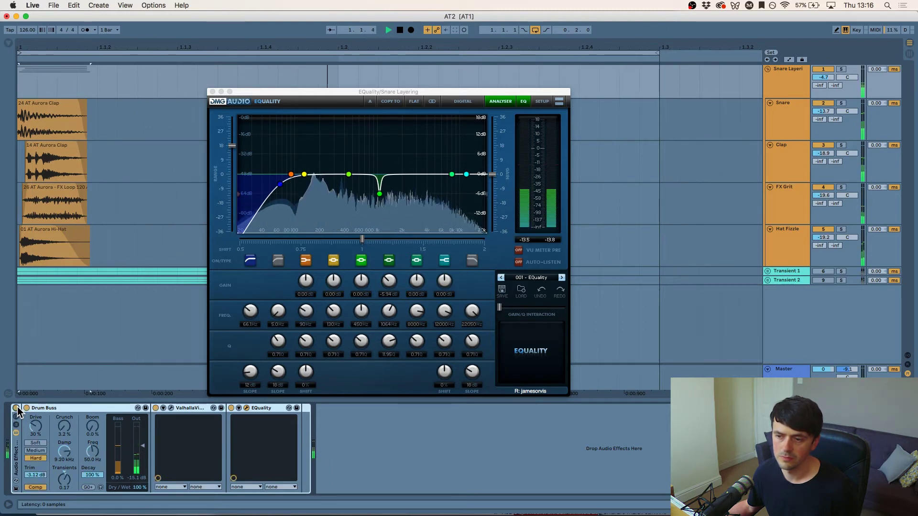
{"action": "key", "text": "space"}
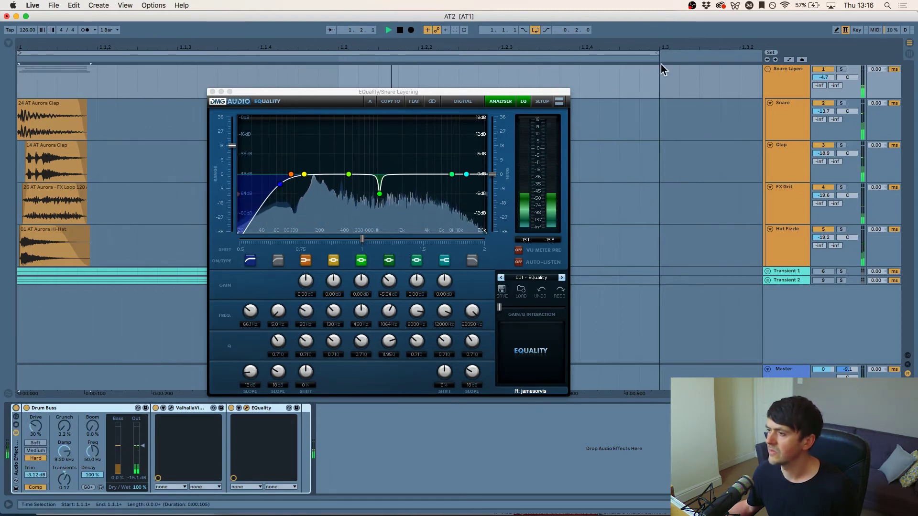
Solo the Snare layer and audition it with the group's effect rack bypassed, re-enabling the rack when done.
{"action": "left_click", "coordinate": [786, 96]}
{"action": "left_click", "coordinate": [789, 107]}
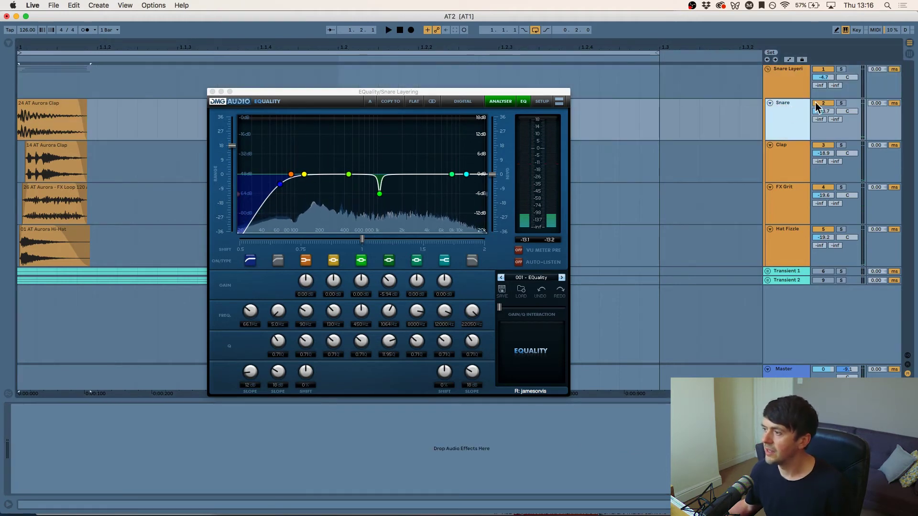
{"action": "left_click", "coordinate": [840, 103]}
{"action": "left_click", "coordinate": [785, 79]}
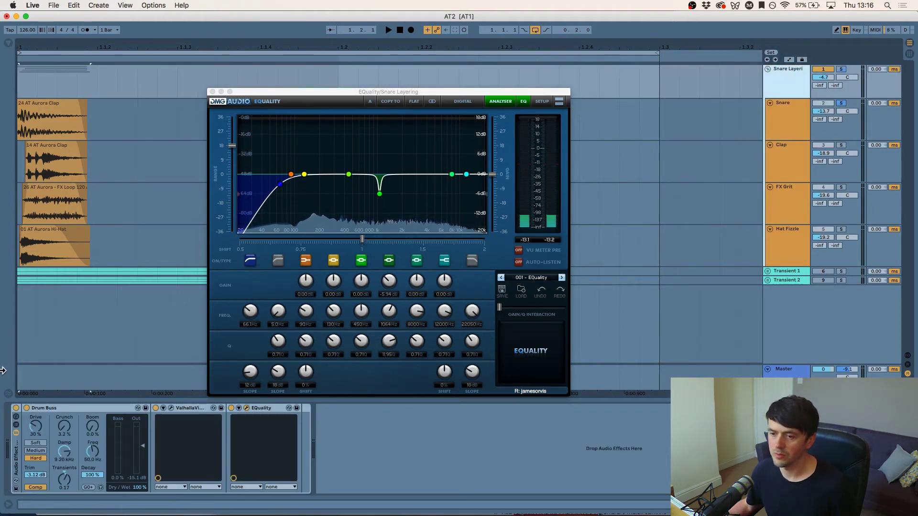
{"action": "left_click", "coordinate": [15, 409]}
{"action": "key", "text": "space"}
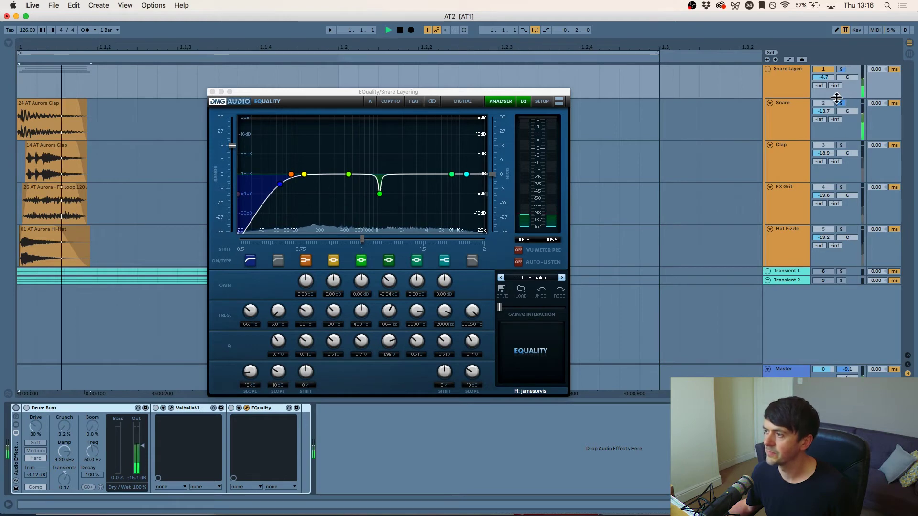
{"action": "left_click", "coordinate": [796, 86]}
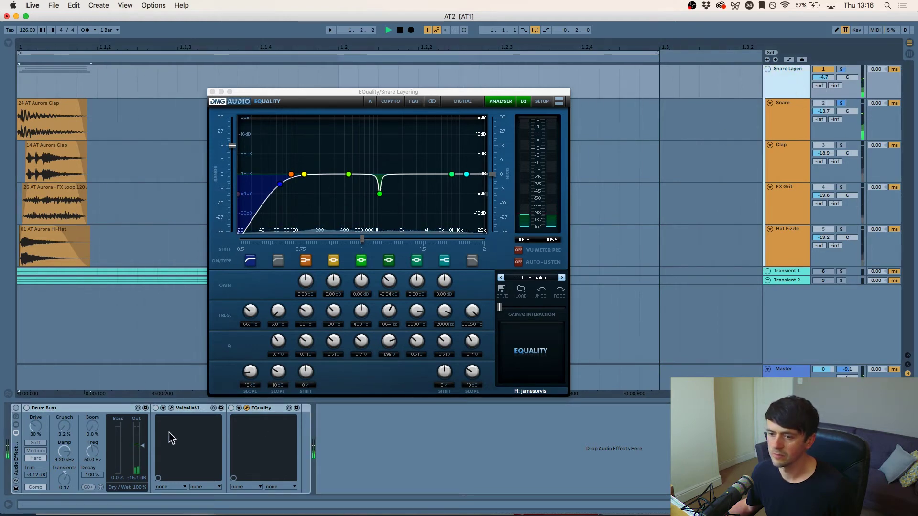
{"action": "key", "text": "space"}
{"action": "left_click", "coordinate": [16, 410]}
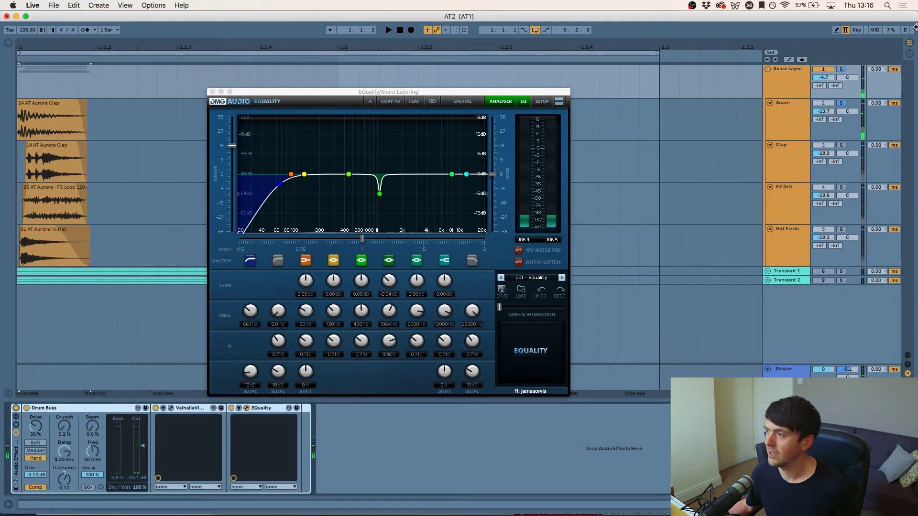
Clear the solo, audition the full processed snare, and close the EQuality window.
{"action": "left_click", "coordinate": [842, 70]}
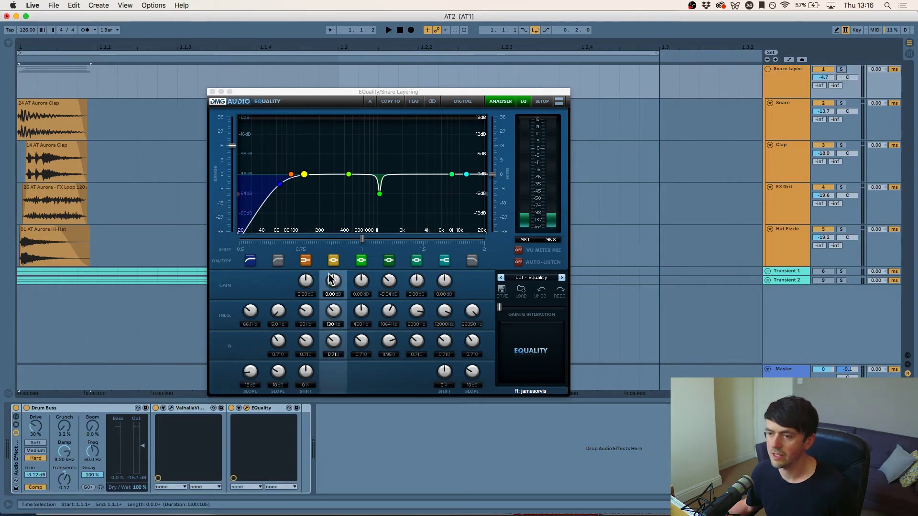
{"action": "key", "text": "space"}
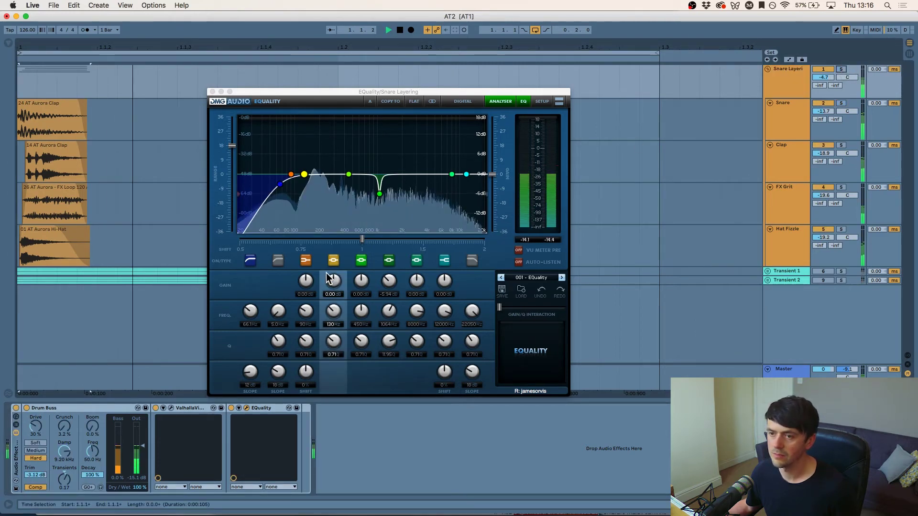
{"action": "left_click", "coordinate": [212, 91]}
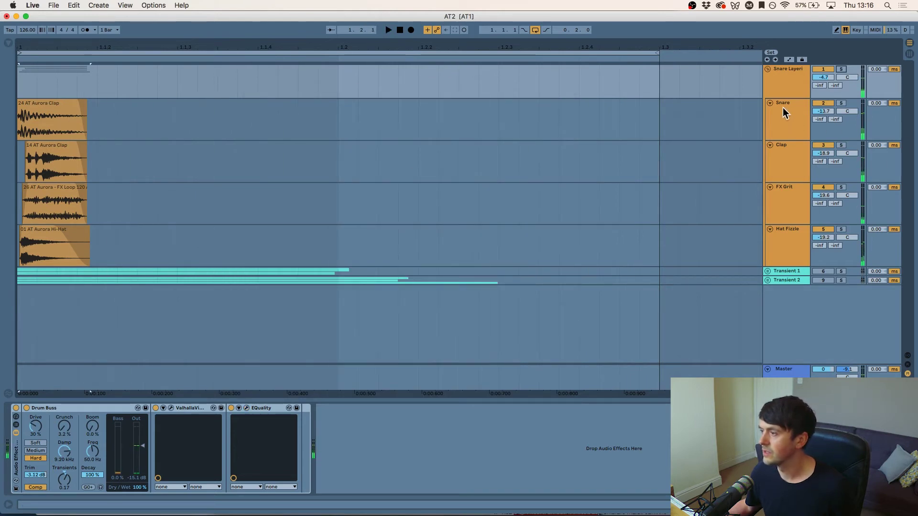
Collapse the Snare, Clap, FX Grit and Hat Fizzle tracks and fold the Snare Layering group.
{"action": "left_click", "coordinate": [773, 108]}
{"action": "left_click", "coordinate": [770, 103]}
{"action": "left_click", "coordinate": [769, 111]}
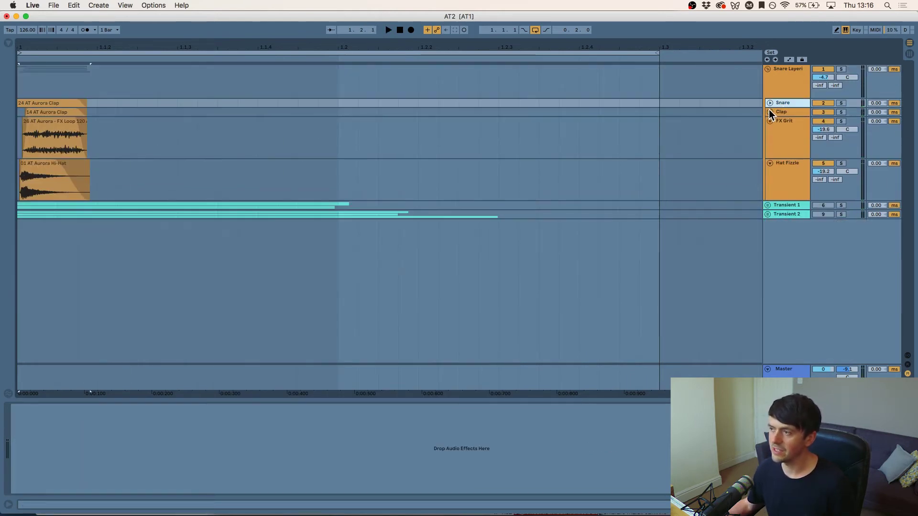
{"action": "left_click", "coordinate": [770, 121]}
{"action": "left_click", "coordinate": [768, 131]}
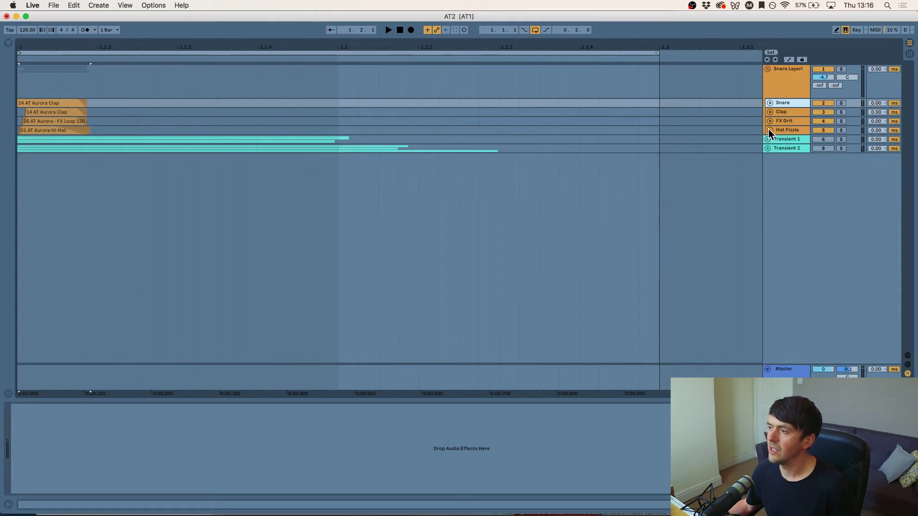
{"action": "left_click", "coordinate": [784, 72]}
{"action": "left_click", "coordinate": [768, 69]}
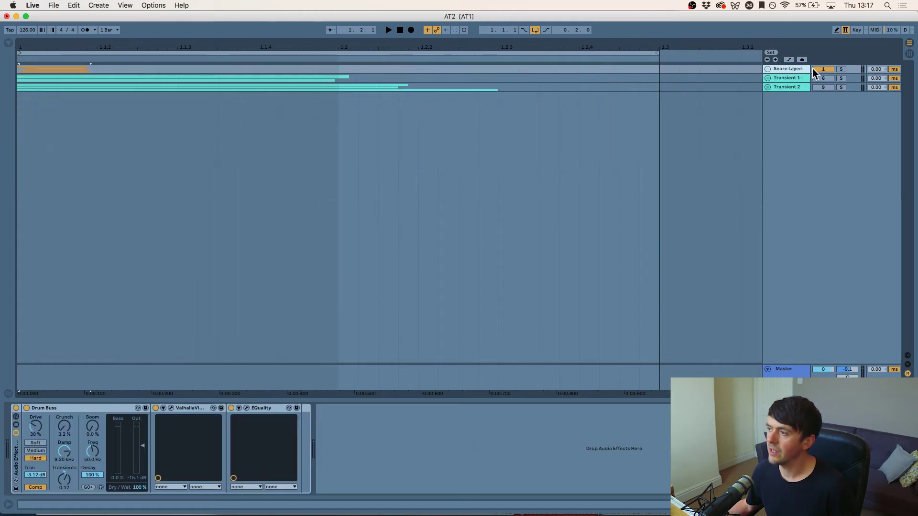
Deactivate the Snare Layering group and open the Transient 1 group with both of its Aurora Perc tracks expanded.
{"action": "left_click", "coordinate": [786, 78]}
{"action": "left_click", "coordinate": [768, 79]}
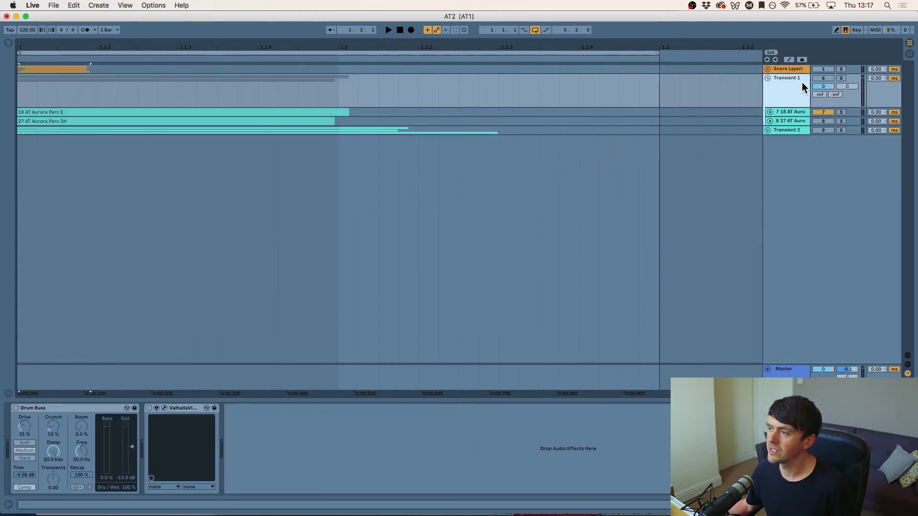
{"action": "left_click", "coordinate": [787, 114]}
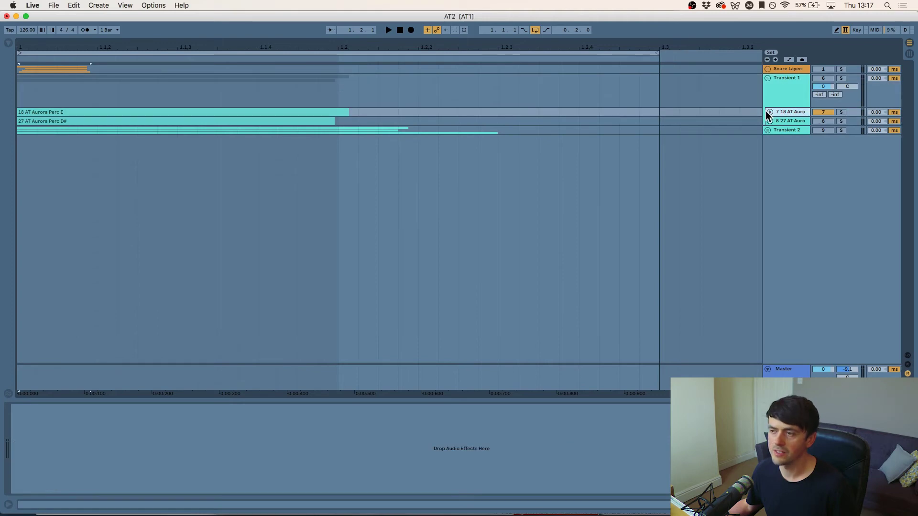
{"action": "left_click", "coordinate": [770, 112]}
{"action": "left_click", "coordinate": [771, 154]}
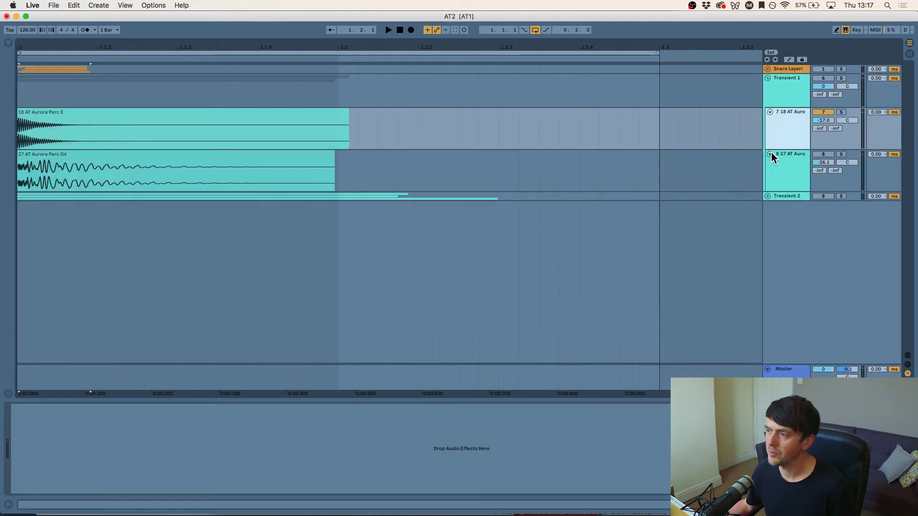
Trim the 18 AT Aurora Perc E clip to about 22 ms and fade out its end while auditioning it in solo.
{"action": "left_click", "coordinate": [56, 145]}
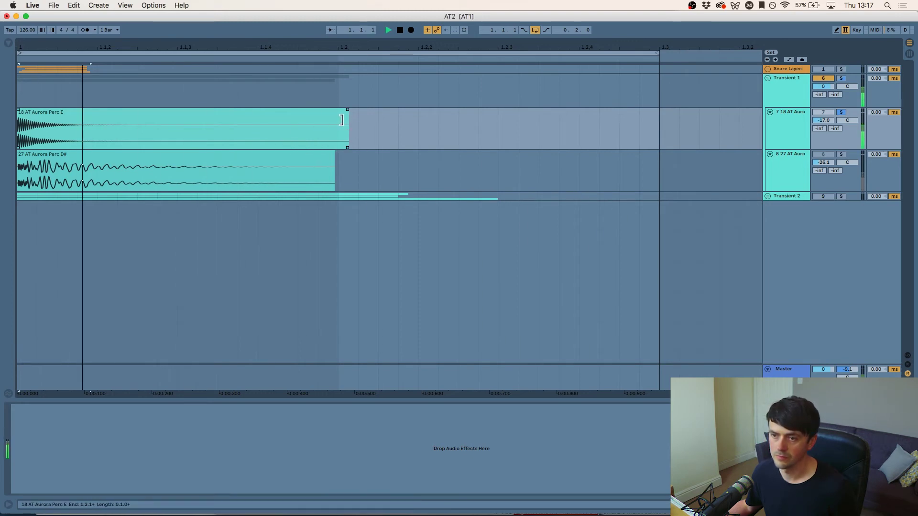
{"action": "left_click_drag", "start_coordinate": [29, 45], "coordinate": [32, 59]}
{"action": "key", "text": "space"}
{"action": "left_click_drag", "start_coordinate": [452, 141], "coordinate": [37, 114]}
{"action": "key", "text": "space"}
{"action": "left_click_drag", "start_coordinate": [42, 122], "coordinate": [35, 121]}
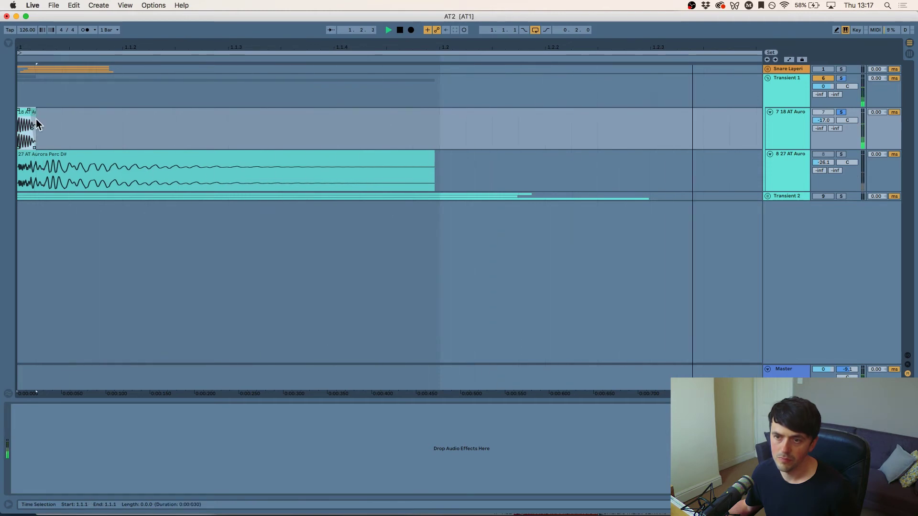
{"action": "key", "text": "space"}
{"action": "left_click_drag", "start_coordinate": [32, 46], "coordinate": [38, 46]}
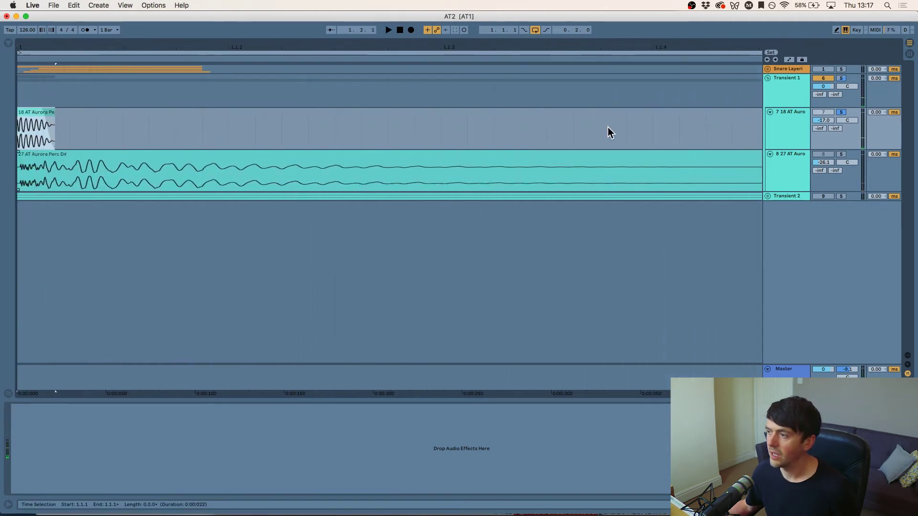
Solo the 27 AT Aurora Perc D# track and trim the attack off the start of its clip while auditioning.
{"action": "left_click", "coordinate": [842, 154]}
{"action": "key", "text": "space"}
{"action": "left_click_drag", "start_coordinate": [175, 45], "coordinate": [174, 36]}
{"action": "left_click", "coordinate": [16, 162]}
{"action": "left_click_drag", "start_coordinate": [21, 157], "coordinate": [40, 159]}
{"action": "key", "text": "space"}
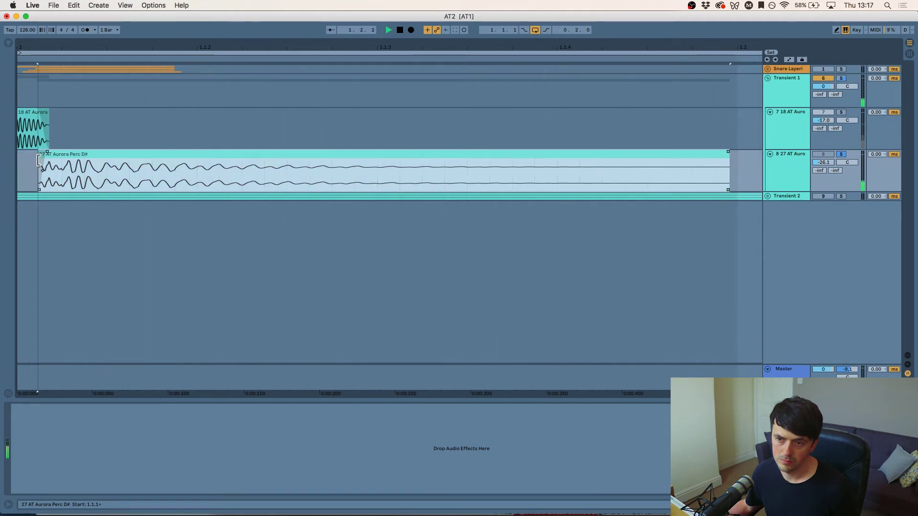
Adjust the fade-in on the trimmed 27 AT Aurora Perc D# clip and move the clip slightly earlier under the short transient.
{"action": "left_click", "coordinate": [49, 155]}
{"action": "left_click_drag", "start_coordinate": [54, 152], "coordinate": [72, 158]}
{"action": "key", "text": "space"}
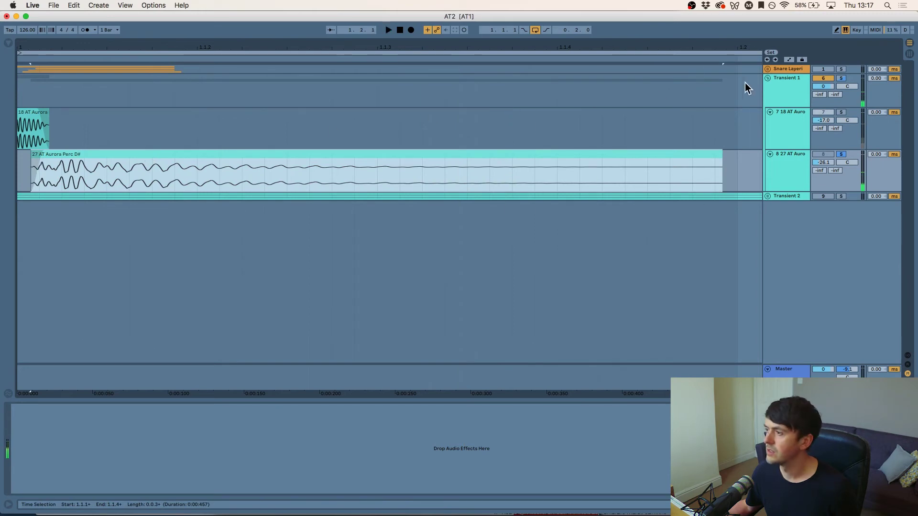
Solo both Aurora Perc tracks together and audition the overlap between their two clips up close.
{"action": "left_click", "coordinate": [841, 112]}
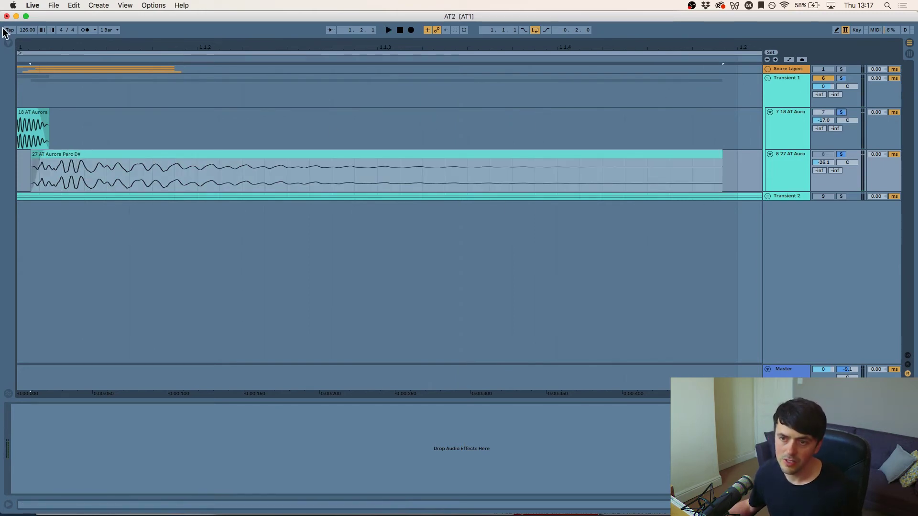
{"action": "left_click_drag", "start_coordinate": [24, 43], "coordinate": [73, 66]}
{"action": "key", "text": "space"}
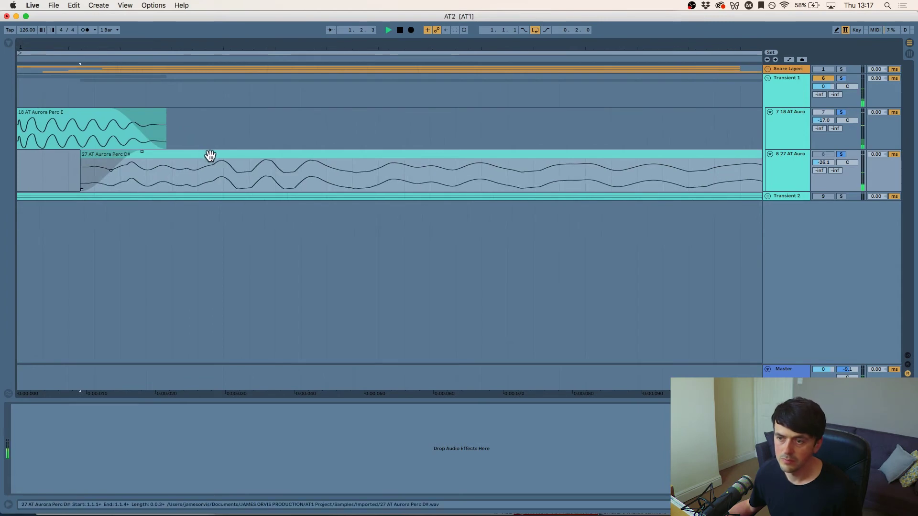
Move the 27 AT Aurora Perc D# clip earlier to start at about 5 ms and lengthen its fade-in to about 12 ms.
{"action": "left_click", "coordinate": [210, 155]}
{"action": "left_click_drag", "start_coordinate": [209, 156], "coordinate": [206, 156]}
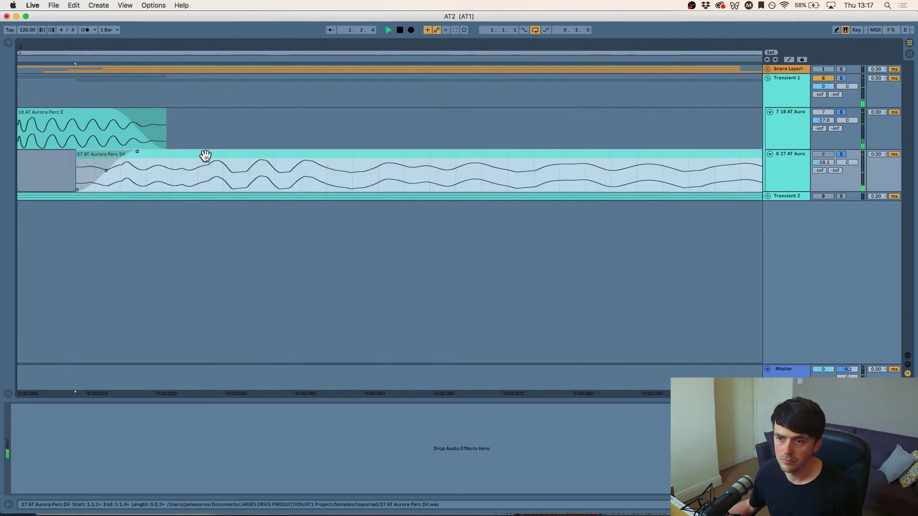
{"action": "left_click_drag", "start_coordinate": [205, 155], "coordinate": [183, 157]}
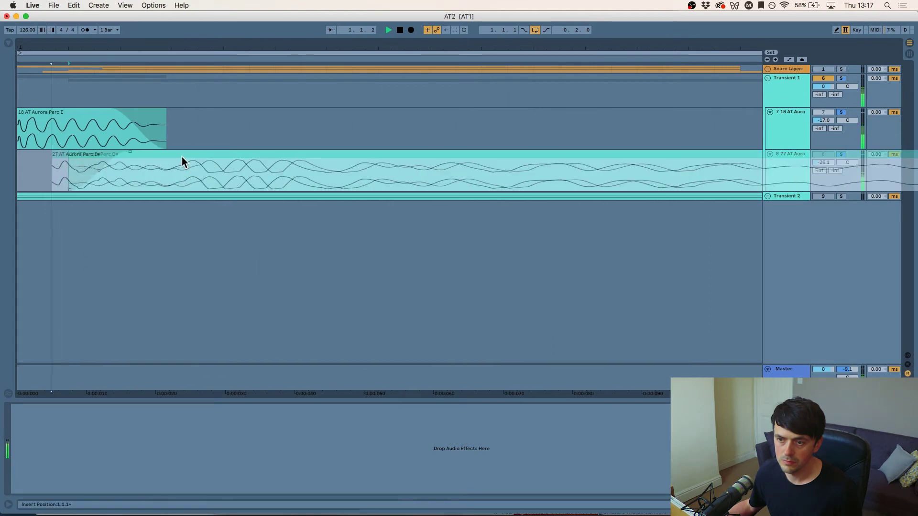
{"action": "left_click_drag", "start_coordinate": [113, 153], "coordinate": [136, 151]}
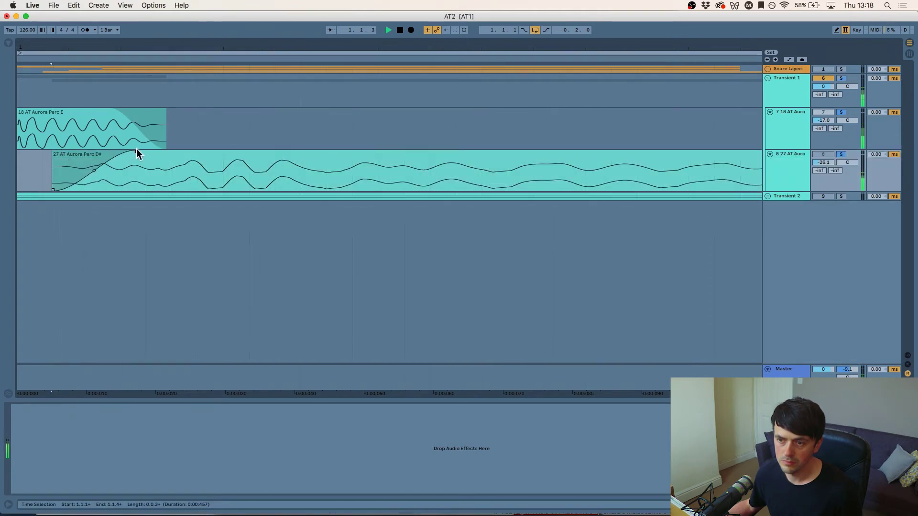
Take both Aurora Perc tracks out of solo, keep them active, and audition the Transient 1 group.
{"action": "left_click_drag", "start_coordinate": [196, 45], "coordinate": [35, 45]}
{"action": "left_click", "coordinate": [841, 154]}
{"action": "left_click", "coordinate": [823, 154]}
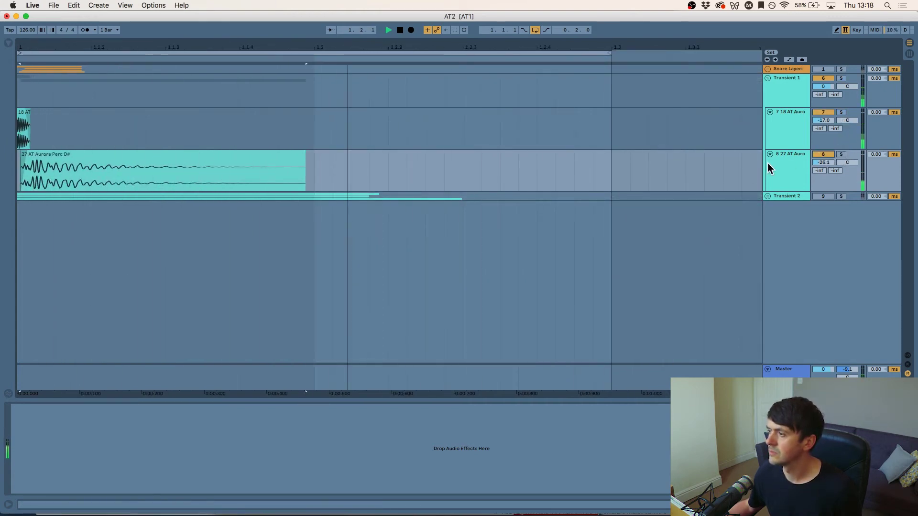
{"action": "left_click", "coordinate": [783, 127]}
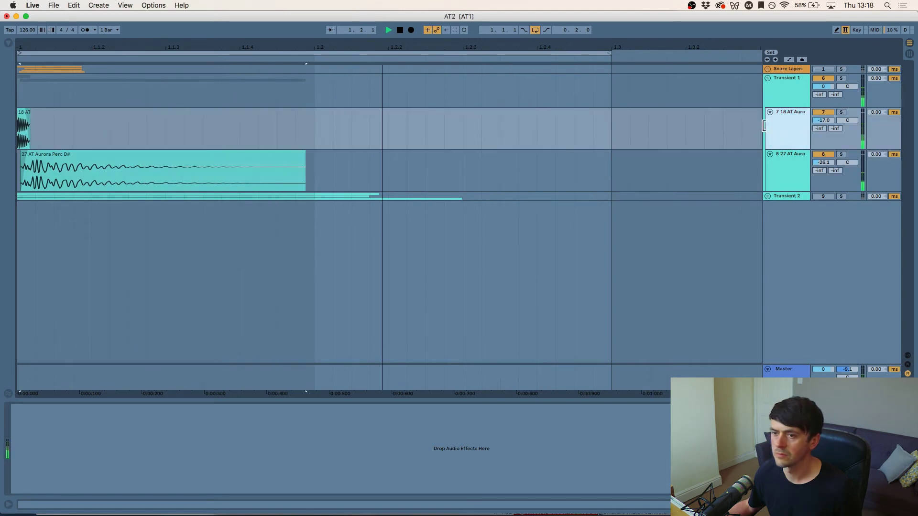
Fine-tune the position of the 27 AT Aurora Perc D# clip so it starts at about 3 ms, and audition it.
{"action": "left_click_drag", "start_coordinate": [73, 155], "coordinate": [69, 155]}
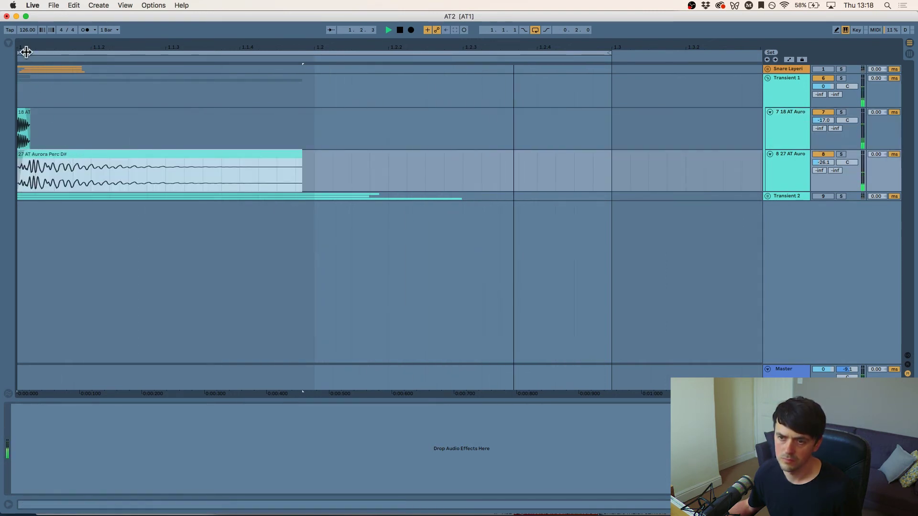
{"action": "key", "text": "z"}
{"action": "key", "text": "space"}
{"action": "mouse_move", "coordinate": [22, 162]}
{"action": "left_mouse_down"}
{"action": "mouse_move", "coordinate": [49, 163]}
{"action": "mouse_move", "coordinate": [34, 162]}
{"action": "left_mouse_up"}
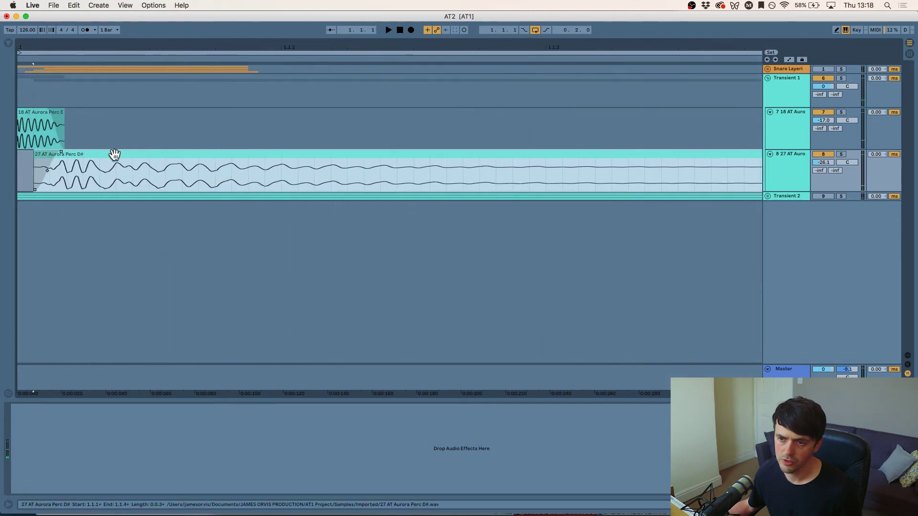
{"action": "left_click_drag", "start_coordinate": [103, 155], "coordinate": [87, 158]}
{"action": "key", "text": "space"}
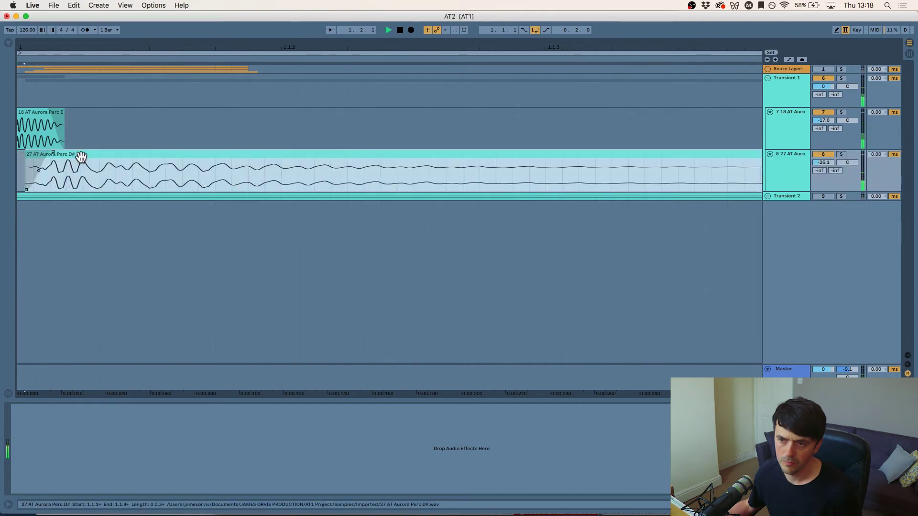
Trim the end of the 27 AT Aurora Perc D# clip to about 70 ms and fade it out while auditioning.
{"action": "left_click_drag", "start_coordinate": [141, 47], "coordinate": [133, 24]}
{"action": "key", "text": "space"}
{"action": "left_click_drag", "start_coordinate": [253, 166], "coordinate": [55, 166]}
{"action": "key", "text": "space"}
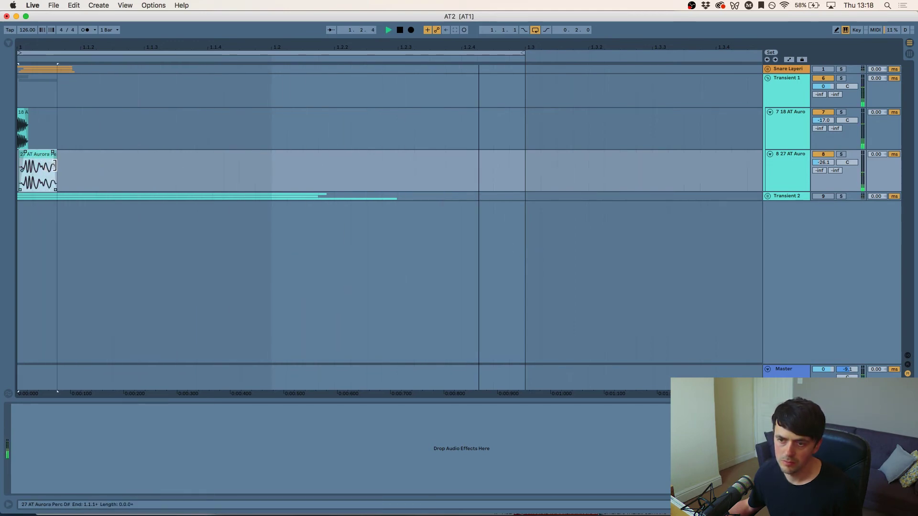
{"action": "left_click", "coordinate": [51, 152]}
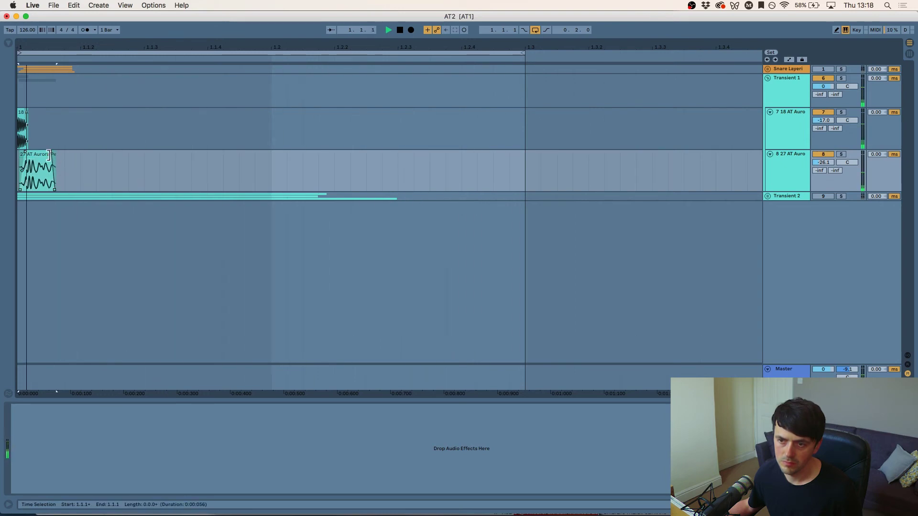
{"action": "left_click_drag", "start_coordinate": [53, 162], "coordinate": [56, 162]}
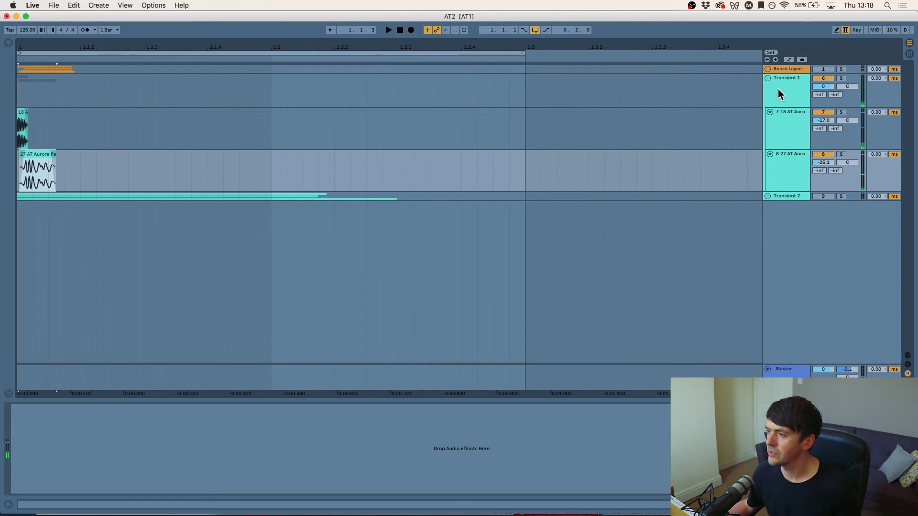
Enable the Drum Buss and Valhalla effects on the Transient 1 group and audition the processed sound.
{"action": "left_click", "coordinate": [780, 92]}
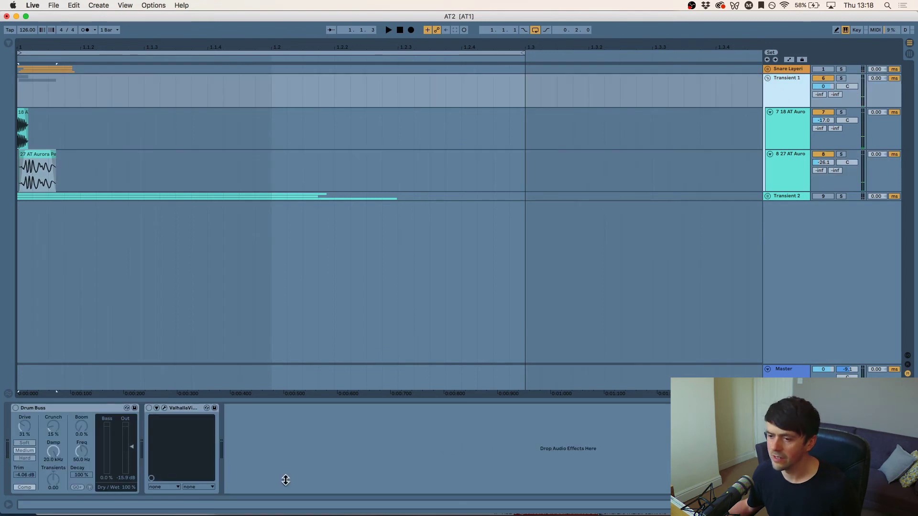
{"action": "left_click", "coordinate": [15, 409]}
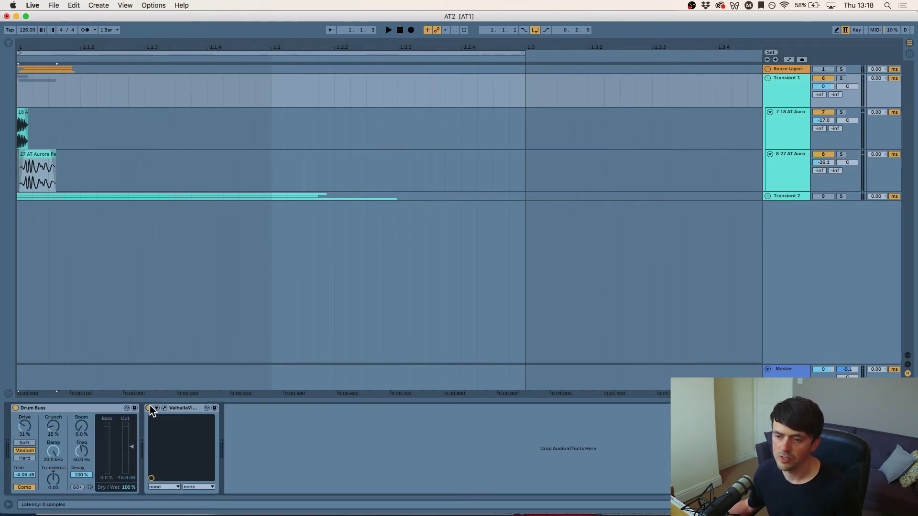
{"action": "left_click", "coordinate": [165, 409]}
{"action": "left_click", "coordinate": [164, 408]}
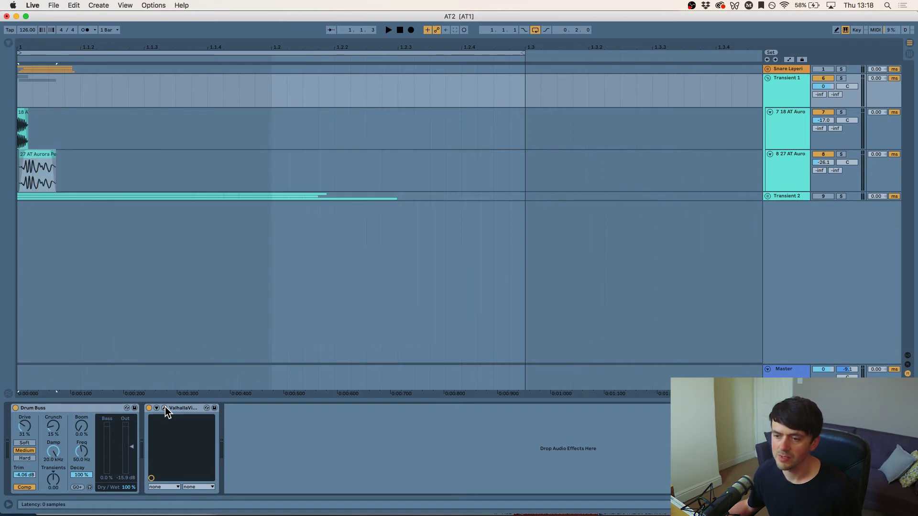
{"action": "key", "text": "space"}
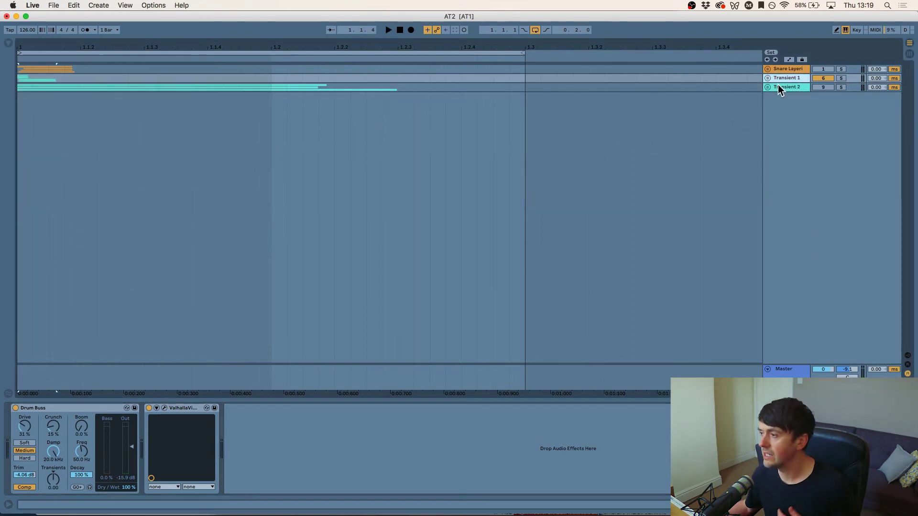
Deactivate the Transient 1 group, then activate and unfold the Transient 2 group to work on its AT Carbon Perc clips.
{"action": "left_click", "coordinate": [831, 80]}
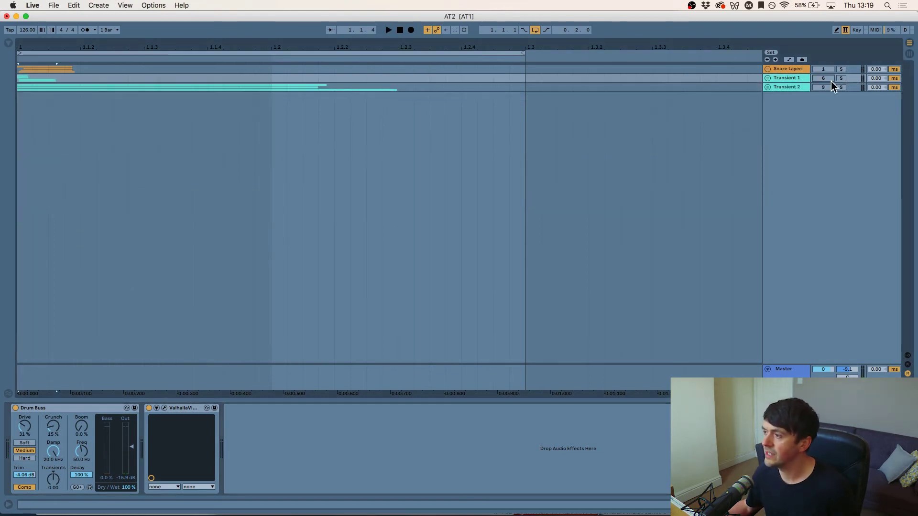
{"action": "left_click", "coordinate": [768, 87]}
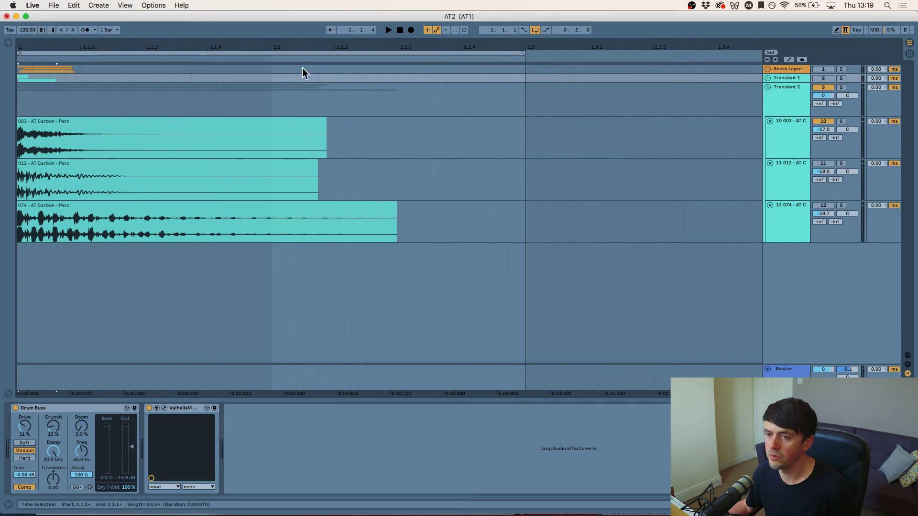
{"action": "left_click", "coordinate": [61, 121]}
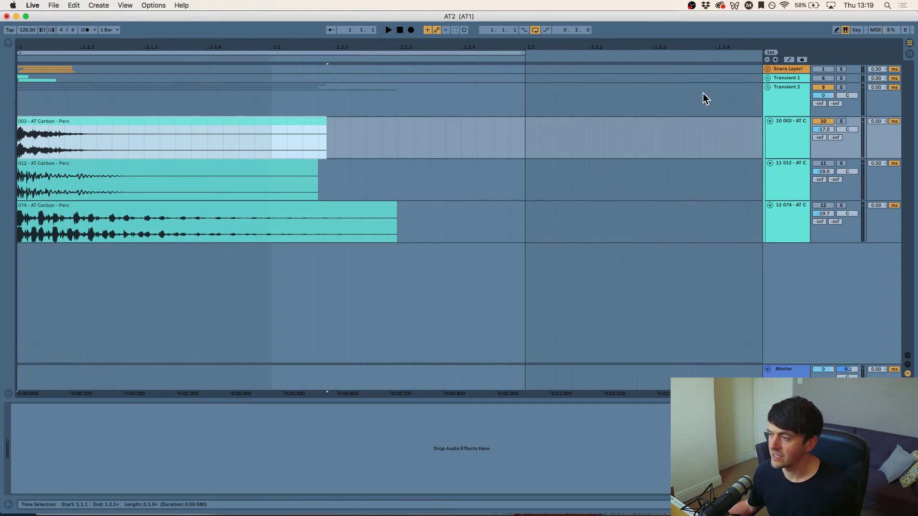
Audition the AT Carbon Perc tracks in the Transient 2 group by soloing them one at a time.
{"action": "left_click", "coordinate": [803, 153]}
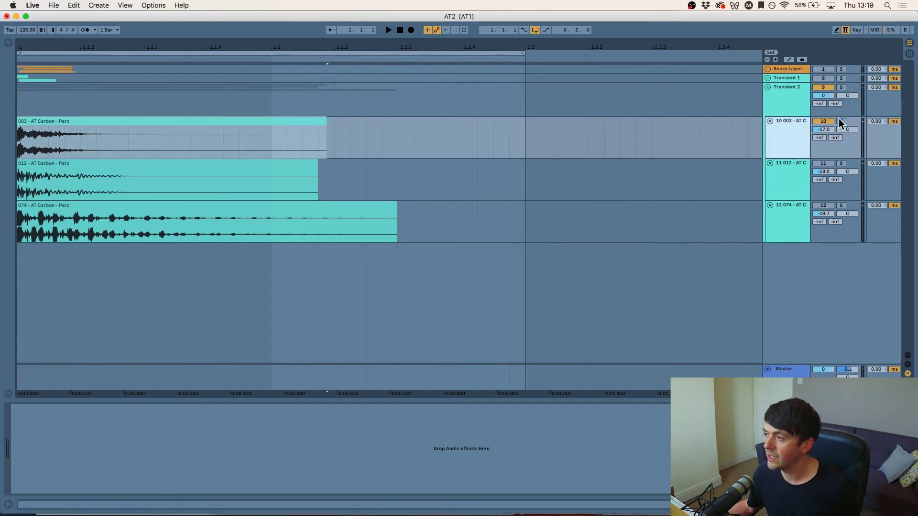
{"action": "left_click", "coordinate": [842, 122]}
{"action": "left_click", "coordinate": [87, 125]}
{"action": "key", "text": "space"}
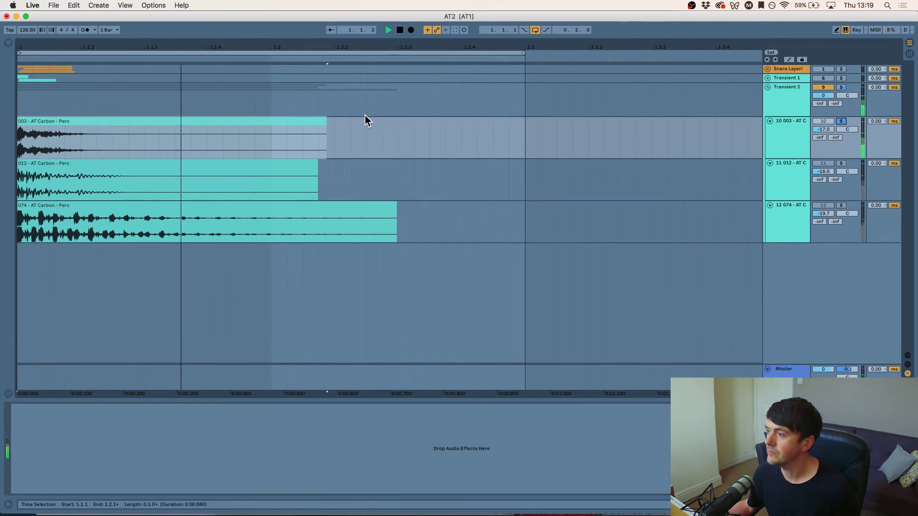
{"action": "key", "text": "space"}
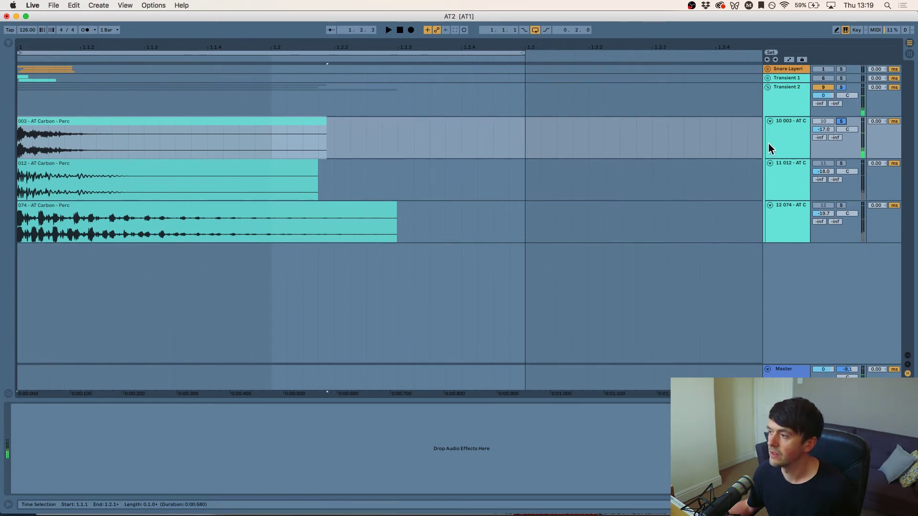
{"action": "left_click", "coordinate": [842, 163]}
{"action": "key", "text": "space"}
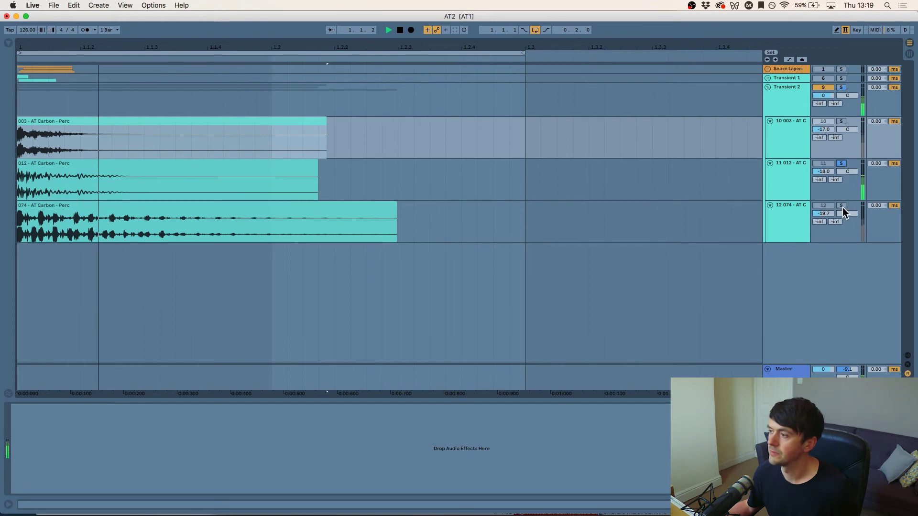
{"action": "key", "text": "space"}
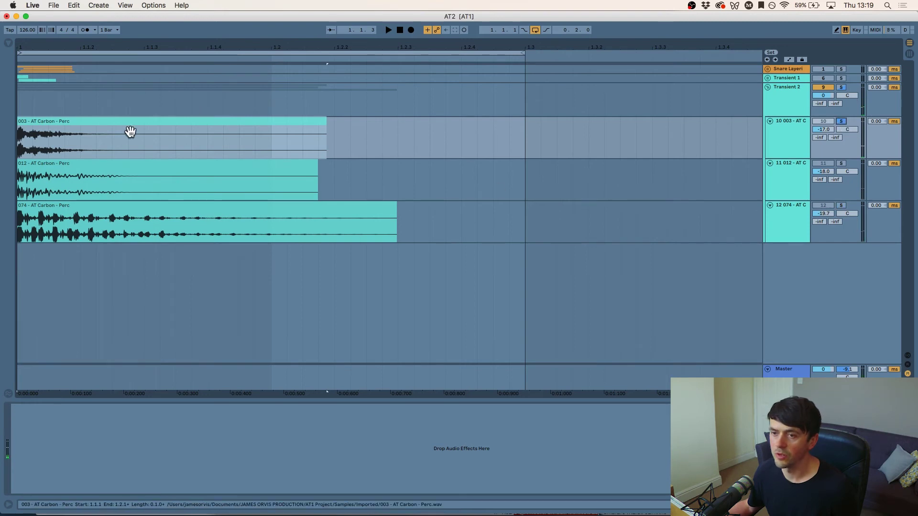
Trim the 003 AT Carbon Perc clip to about 89 ms and fade out its end from about 50 ms while it is soloed.
{"action": "left_click_drag", "start_coordinate": [27, 43], "coordinate": [56, 53]}
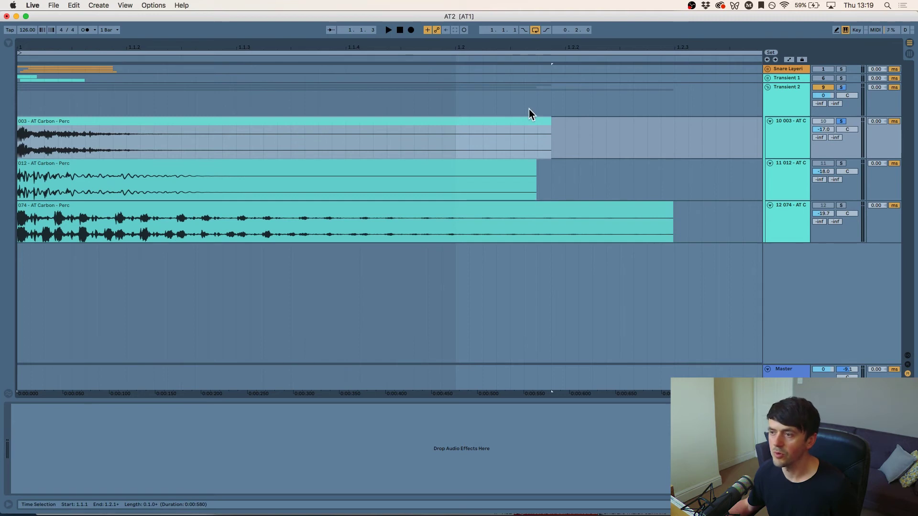
{"action": "left_click_drag", "start_coordinate": [552, 143], "coordinate": [138, 147]}
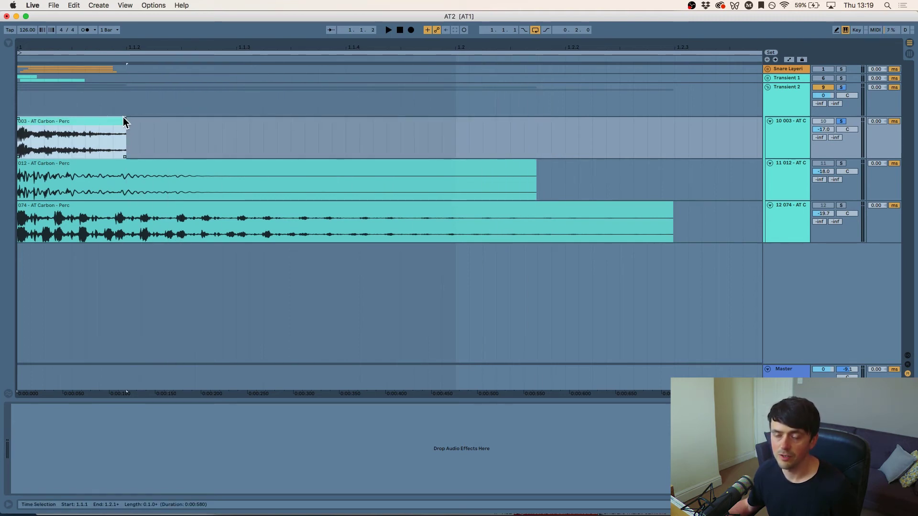
{"action": "left_click_drag", "start_coordinate": [124, 120], "coordinate": [117, 124]}
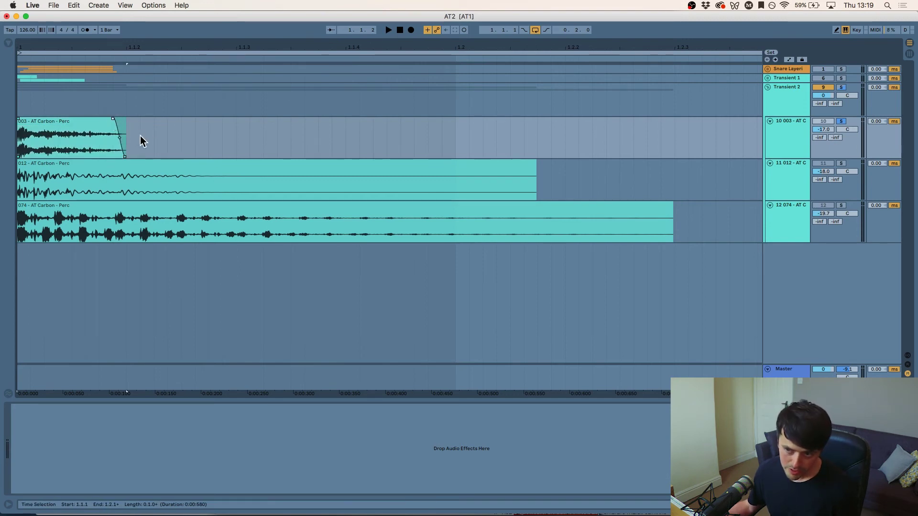
{"action": "left_click_drag", "start_coordinate": [123, 130], "coordinate": [62, 117]}
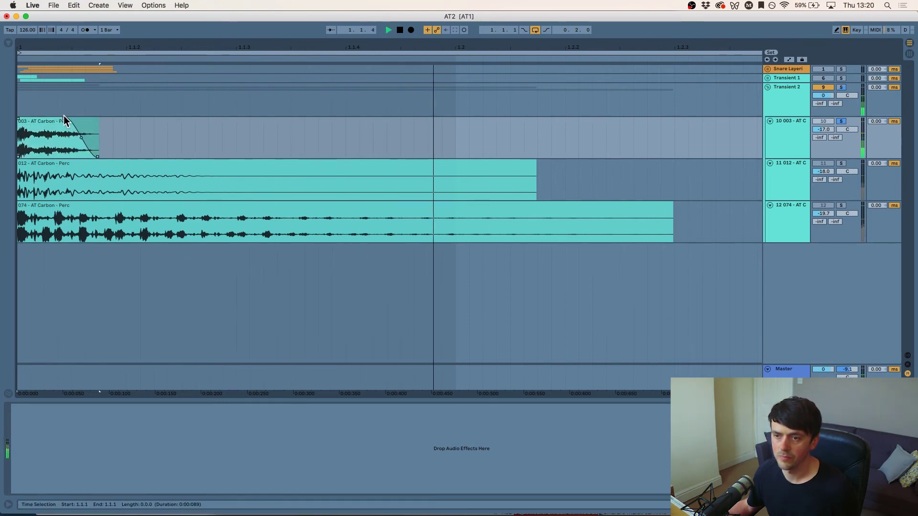
Solo the 012 AT Carbon Perc track as well, trim its clip to about 100 ms, and shape its fade-in and fade-out.
{"action": "left_click", "coordinate": [842, 164]}
{"action": "mouse_move", "coordinate": [20, 162]}
{"action": "left_mouse_down"}
{"action": "mouse_move", "coordinate": [67, 162]}
{"action": "mouse_move", "coordinate": [52, 158]}
{"action": "left_mouse_up"}
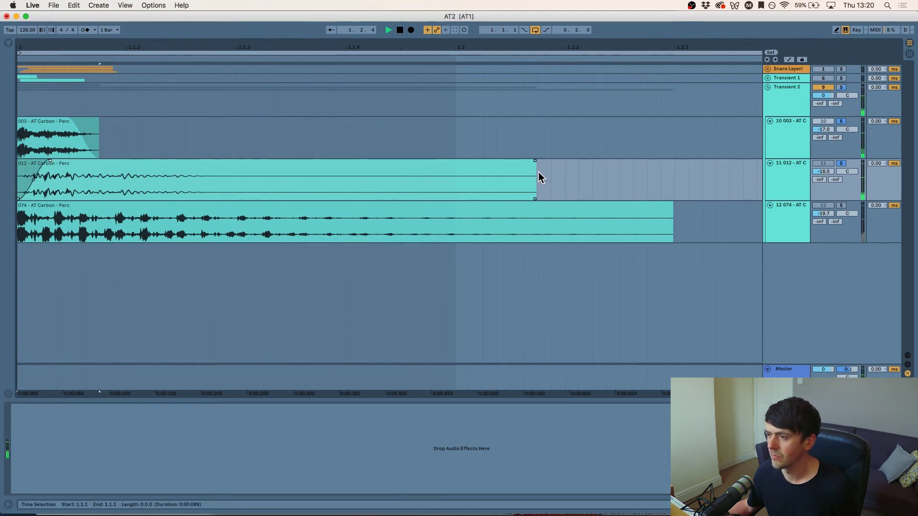
{"action": "left_click_drag", "start_coordinate": [536, 174], "coordinate": [92, 162]}
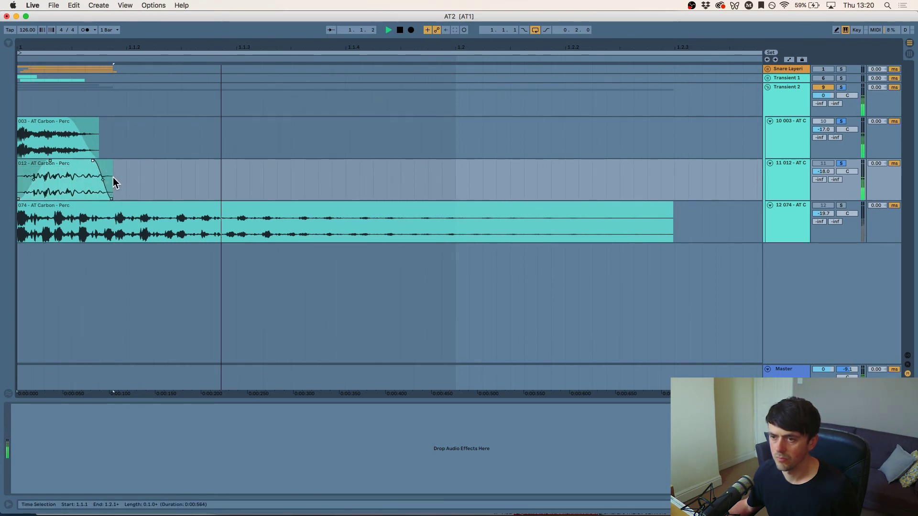
{"action": "left_click", "coordinate": [104, 178]}
{"action": "mouse_move", "coordinate": [104, 178]}
{"action": "left_mouse_down"}
{"action": "mouse_move", "coordinate": [95, 177]}
{"action": "mouse_move", "coordinate": [107, 178]}
{"action": "left_mouse_up"}
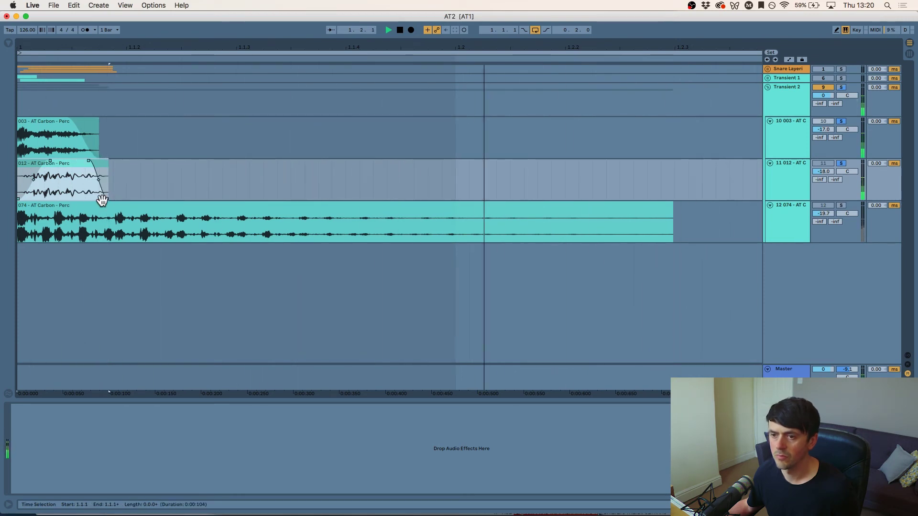
{"action": "left_click_drag", "start_coordinate": [48, 162], "coordinate": [30, 159]}
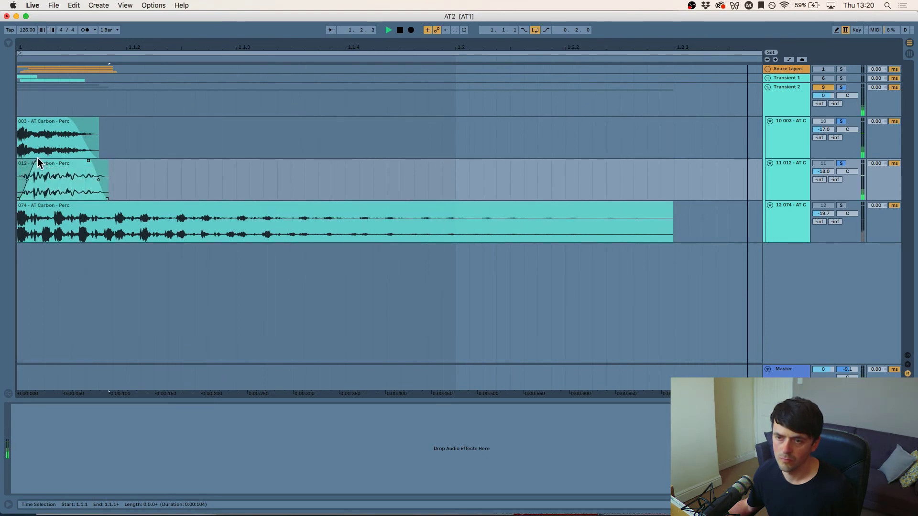
Add the 074 AT Carbon Perc track to the solo, trim its clip to about 75 ms, and fade both ends.
{"action": "left_click", "coordinate": [840, 205]}
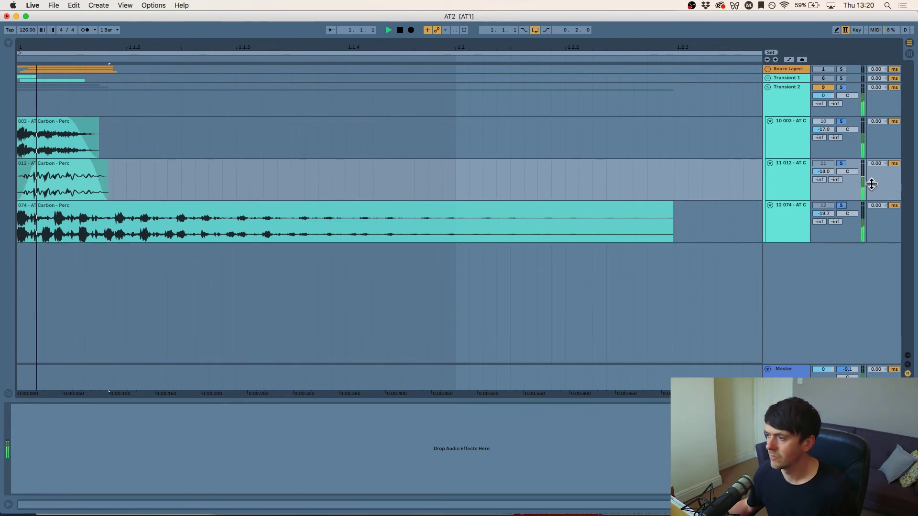
{"action": "left_click_drag", "start_coordinate": [671, 223], "coordinate": [146, 237]}
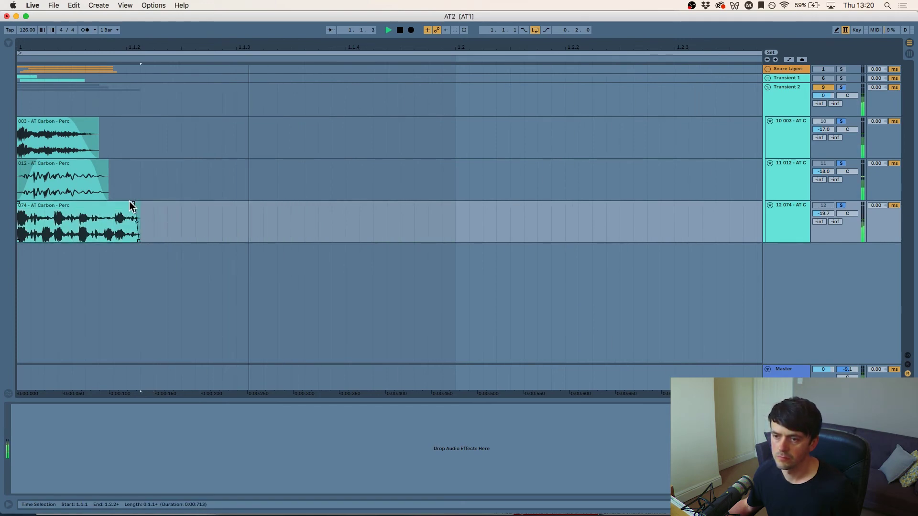
{"action": "left_click_drag", "start_coordinate": [140, 218], "coordinate": [84, 218]}
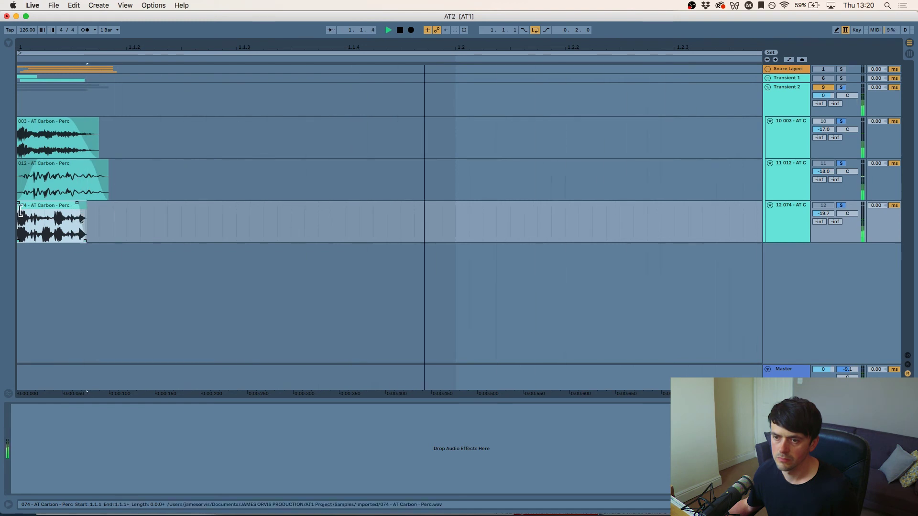
{"action": "mouse_move", "coordinate": [22, 204]}
{"action": "left_mouse_down"}
{"action": "mouse_move", "coordinate": [34, 206]}
{"action": "mouse_move", "coordinate": [24, 207]}
{"action": "left_mouse_up"}
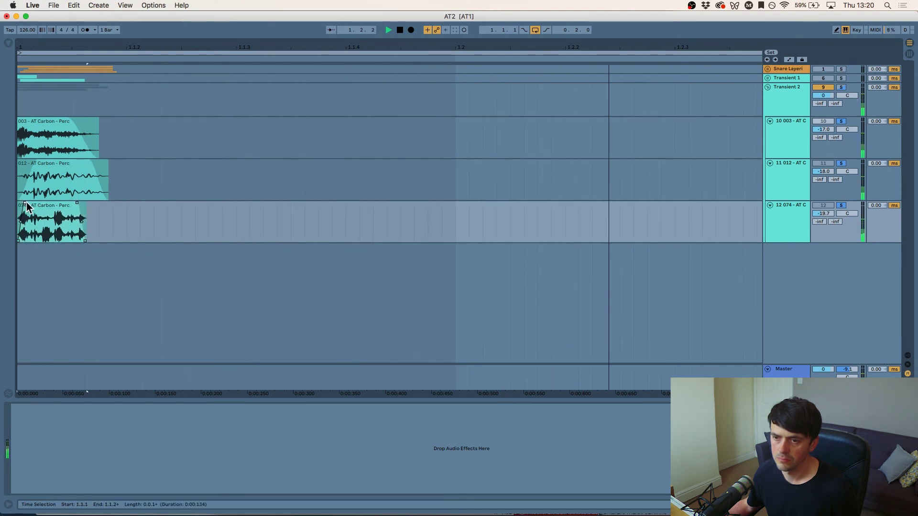
Turn the arrangement grid off and shift the 074 AT Carbon Perc clip so it starts at about 20 ms during playback.
{"action": "left_click", "coordinate": [42, 205]}
{"action": "left_click_drag", "start_coordinate": [42, 205], "coordinate": [61, 206]}
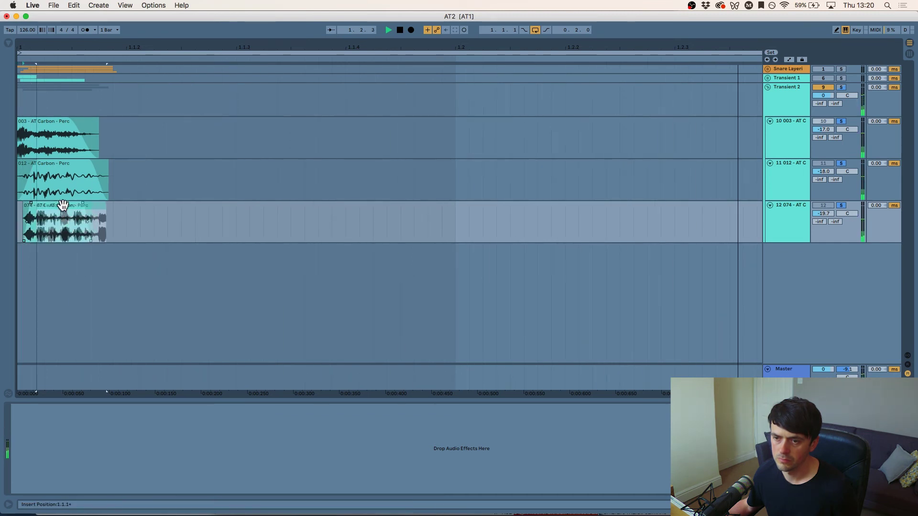
{"action": "right_click", "coordinate": [135, 217]}
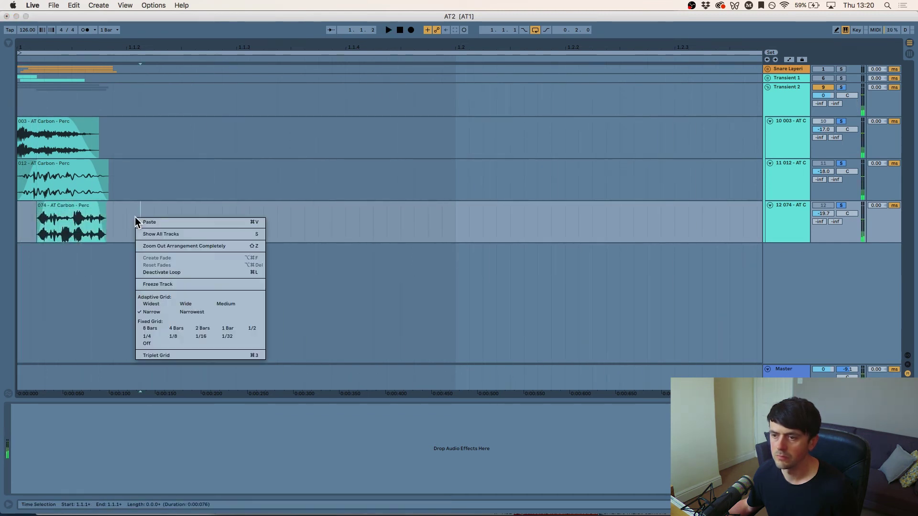
{"action": "left_click", "coordinate": [150, 344]}
{"action": "left_click_drag", "start_coordinate": [45, 203], "coordinate": [41, 203]}
{"action": "key", "text": "space"}
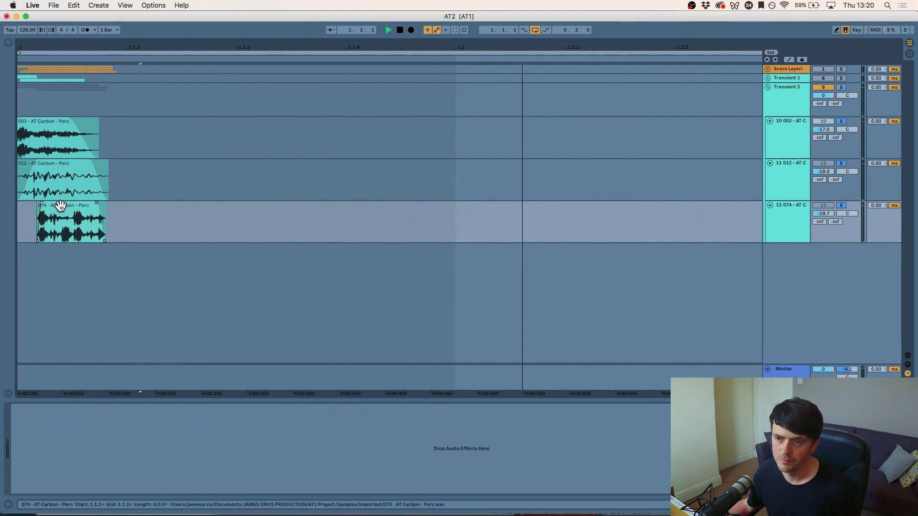
Adjust the fade-in of the 074 AT Carbon Perc clip, trim it to about 73 ms and lengthen its fade-out.
{"action": "mouse_move", "coordinate": [63, 206]}
{"action": "left_mouse_down"}
{"action": "mouse_move", "coordinate": [19, 204]}
{"action": "mouse_move", "coordinate": [42, 204]}
{"action": "left_mouse_up"}
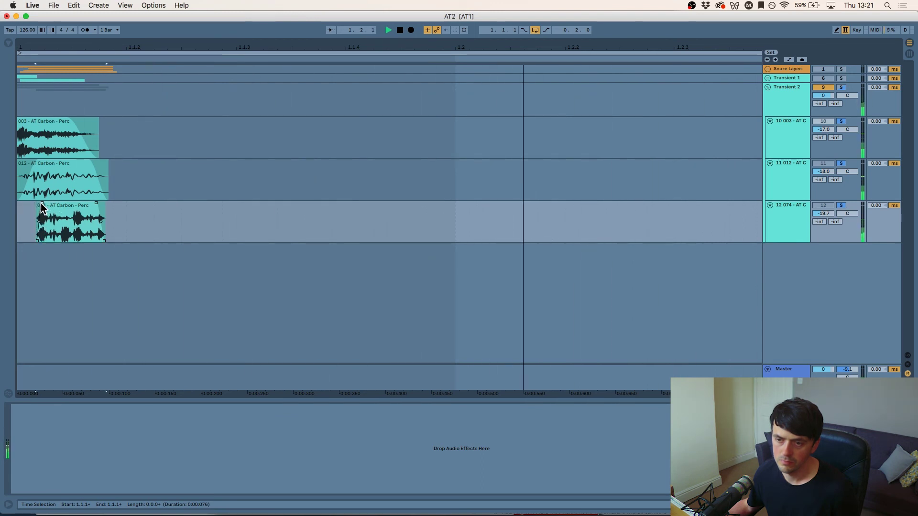
{"action": "left_click", "coordinate": [102, 212]}
{"action": "mouse_move", "coordinate": [102, 212]}
{"action": "left_mouse_down"}
{"action": "mouse_move", "coordinate": [111, 212]}
{"action": "mouse_move", "coordinate": [92, 211]}
{"action": "mouse_move", "coordinate": [103, 211]}
{"action": "mouse_move", "coordinate": [90, 202]}
{"action": "left_mouse_up"}
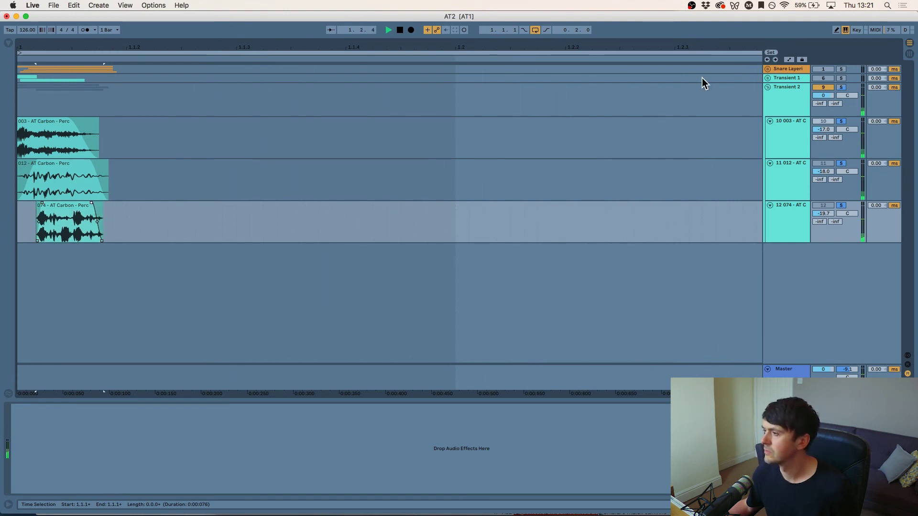
Lower the 074 AT Carbon Perc track's volume to -22.0 dB and stop playback.
{"action": "left_click", "coordinate": [798, 121]}
{"action": "left_click_drag", "start_coordinate": [828, 215], "coordinate": [830, 219]}
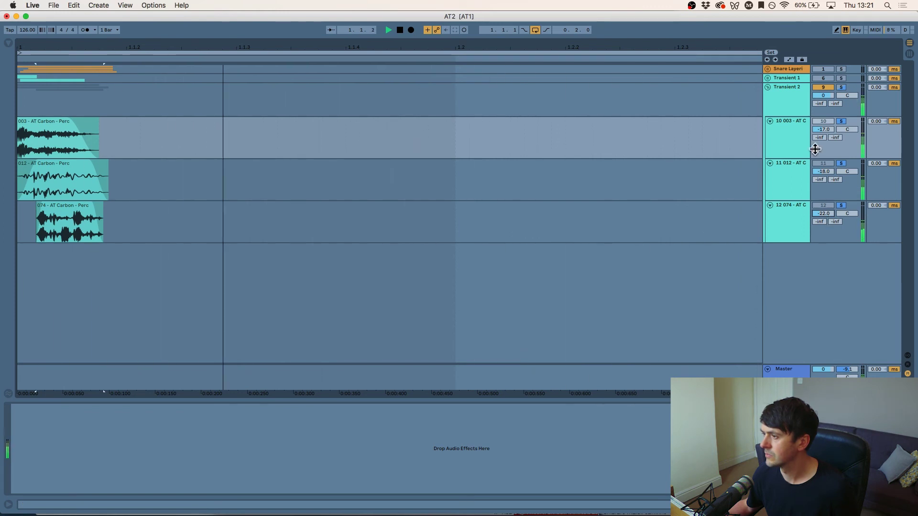
{"action": "left_click", "coordinate": [799, 173]}
{"action": "key", "text": "space"}
{"action": "left_click", "coordinate": [786, 139]}
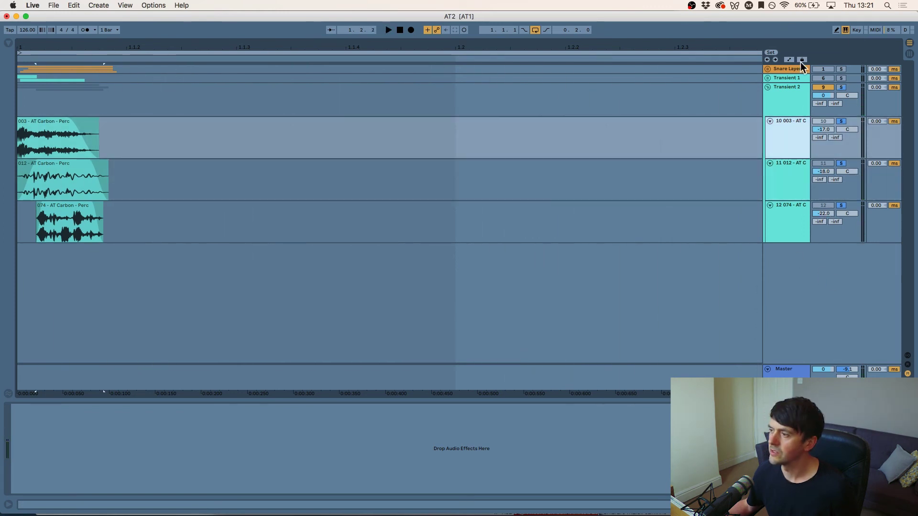
Enable the Drum Buss and Valhalla effects on the Transient 2 group and play back the processed sound.
{"action": "left_click", "coordinate": [784, 101]}
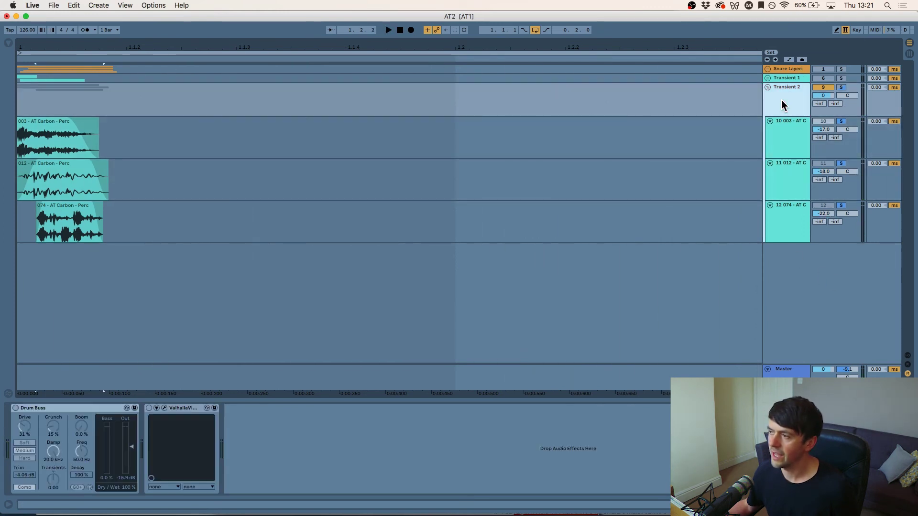
{"action": "left_click", "coordinate": [15, 408]}
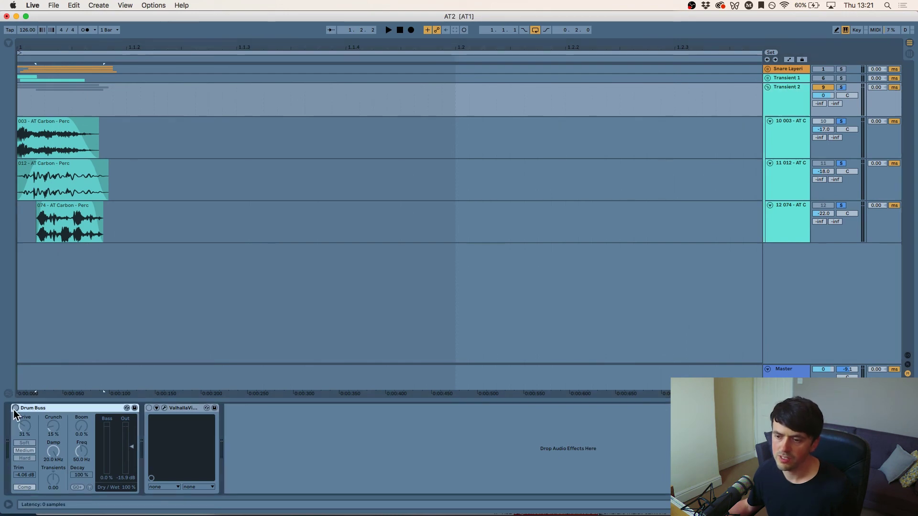
{"action": "left_click", "coordinate": [150, 408]}
{"action": "left_click", "coordinate": [394, 492]}
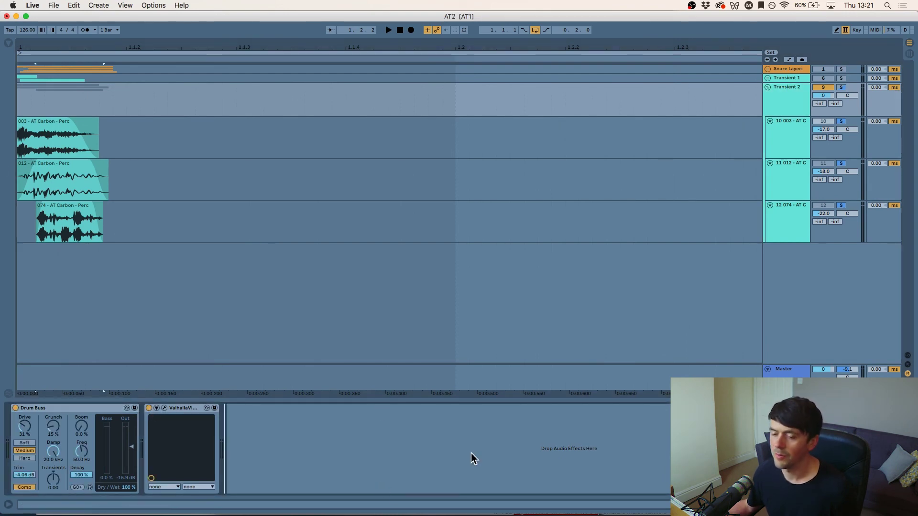
{"action": "key", "text": "space"}
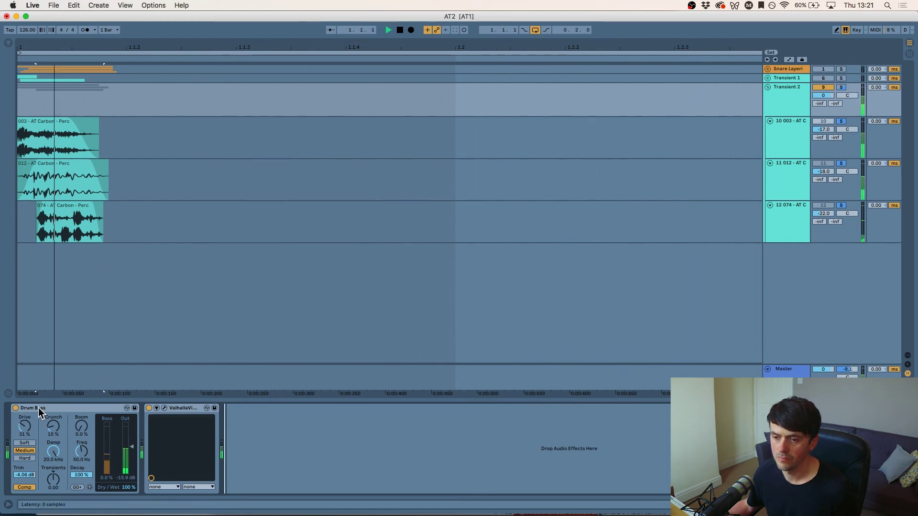
Group the Drum Buss and Valhalla effects into one rack and toggle it to compare the dry and processed sound.
{"action": "right_click", "coordinate": [174, 408]}
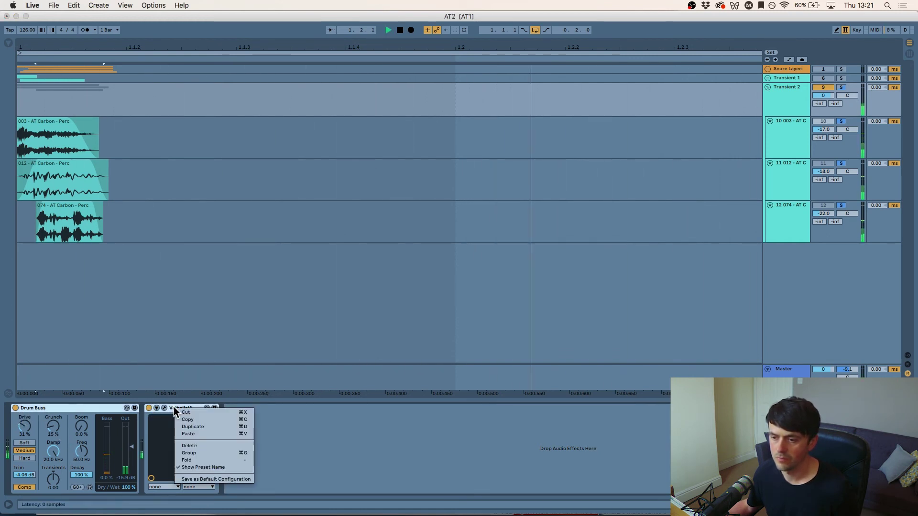
{"action": "left_click", "coordinate": [197, 453]}
{"action": "left_click", "coordinate": [15, 409]}
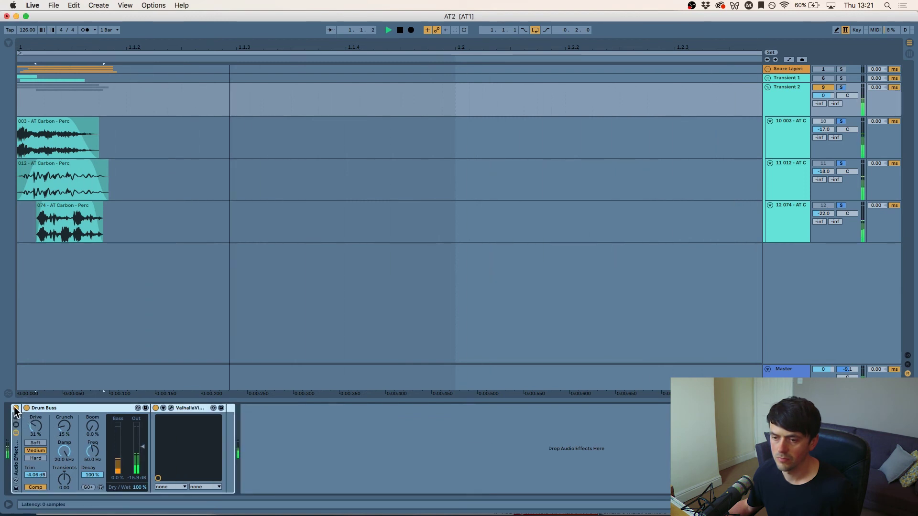
{"action": "left_click", "coordinate": [15, 408]}
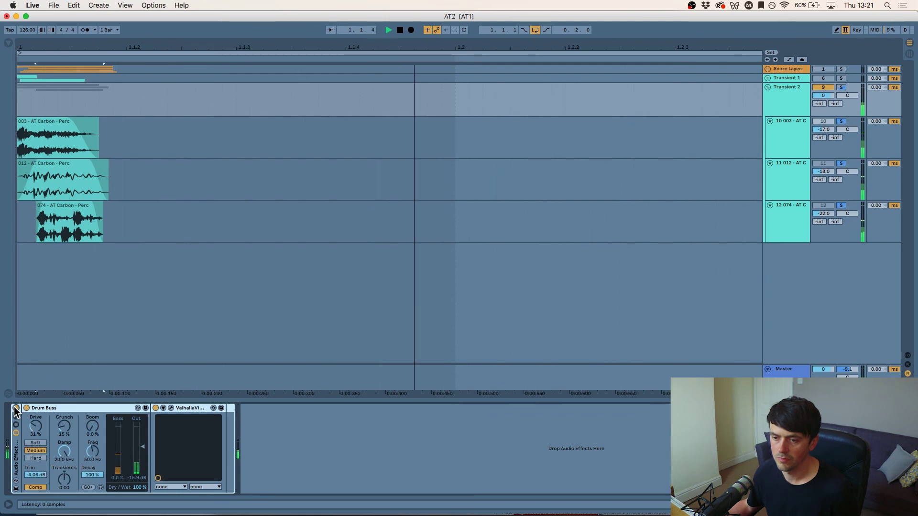
{"action": "key", "text": "space"}
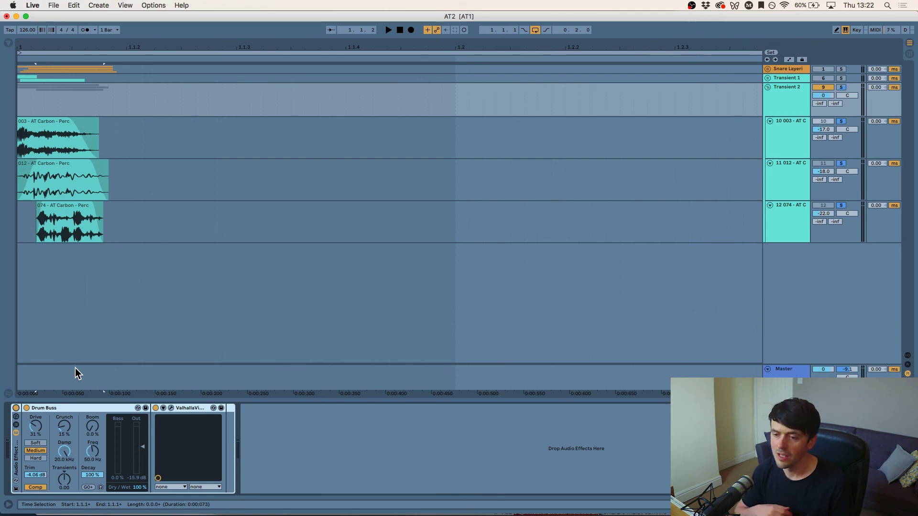
Try different Transients amounts, including -0.41, on the Transient 2 group's Drum Buss during playback and reset the control.
{"action": "mouse_move", "coordinate": [77, 486]}
{"action": "left_mouse_down"}
{"action": "mouse_move", "coordinate": [78, 474]}
{"action": "mouse_move", "coordinate": [77, 484]}
{"action": "left_mouse_up"}
{"action": "key", "text": "space"}
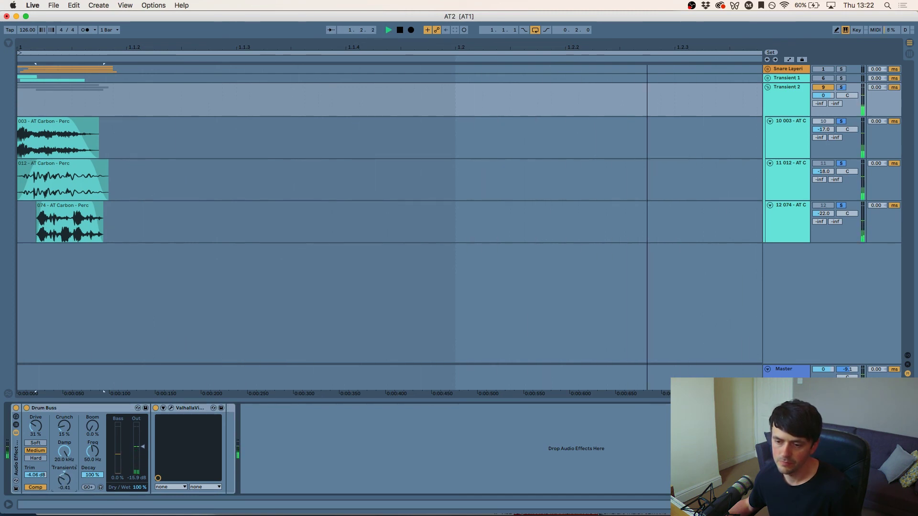
{"action": "mouse_move", "coordinate": [64, 479]}
{"action": "left_mouse_down"}
{"action": "mouse_move", "coordinate": [64, 456]}
{"action": "mouse_move", "coordinate": [63, 465]}
{"action": "left_mouse_up"}
{"action": "key", "text": "space"}
{"action": "double_click", "coordinate": [63, 471]}
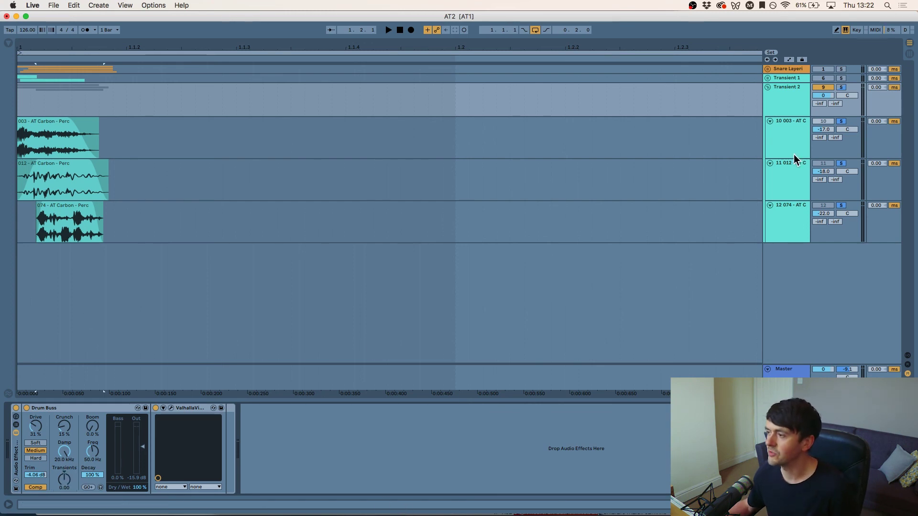
Fold the 012, 074 and 003 AT Carbon Perc tracks to minimal height inside the Transient 2 group.
{"action": "left_click", "coordinate": [770, 163]}
{"action": "left_click", "coordinate": [769, 172]}
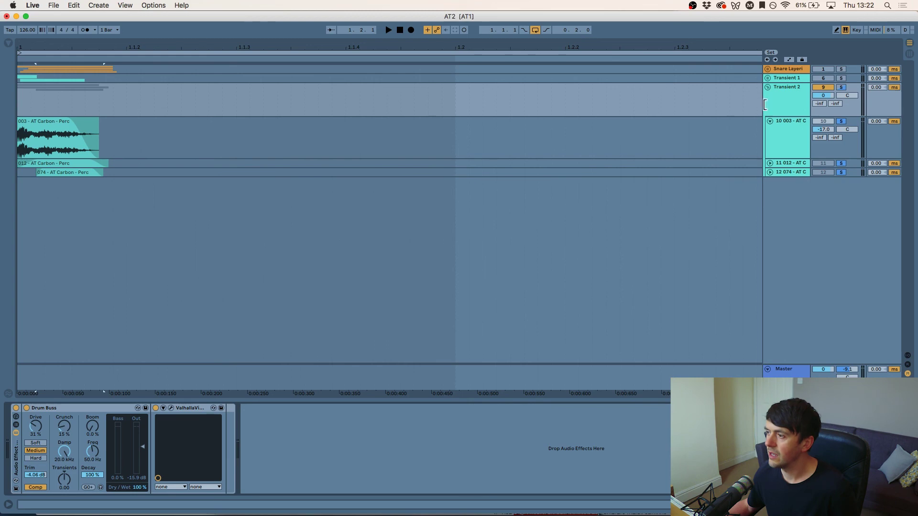
{"action": "left_click", "coordinate": [769, 121]}
Review how the layers are organised by unfolding and refolding the snare layering and Transient 2 groups.
{"action": "left_click", "coordinate": [768, 88]}
{"action": "left_click", "coordinate": [768, 88]}
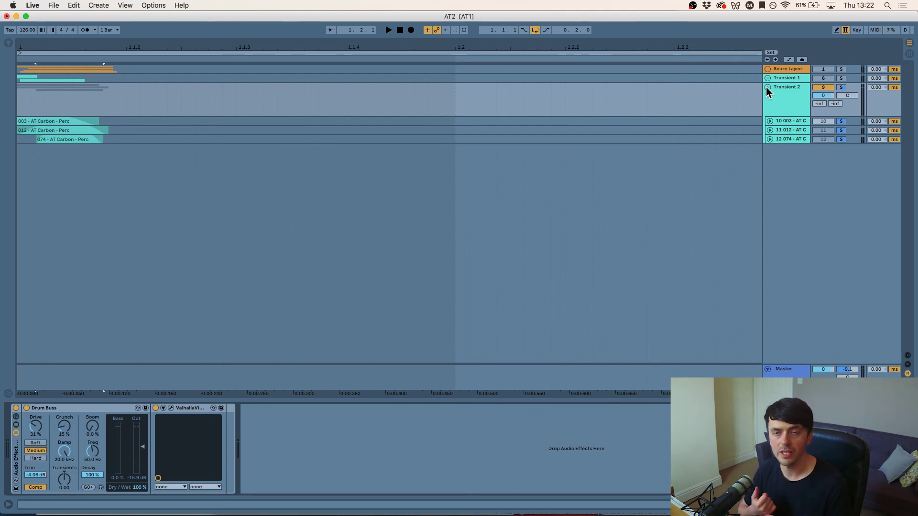
{"action": "key", "text": "Up"}
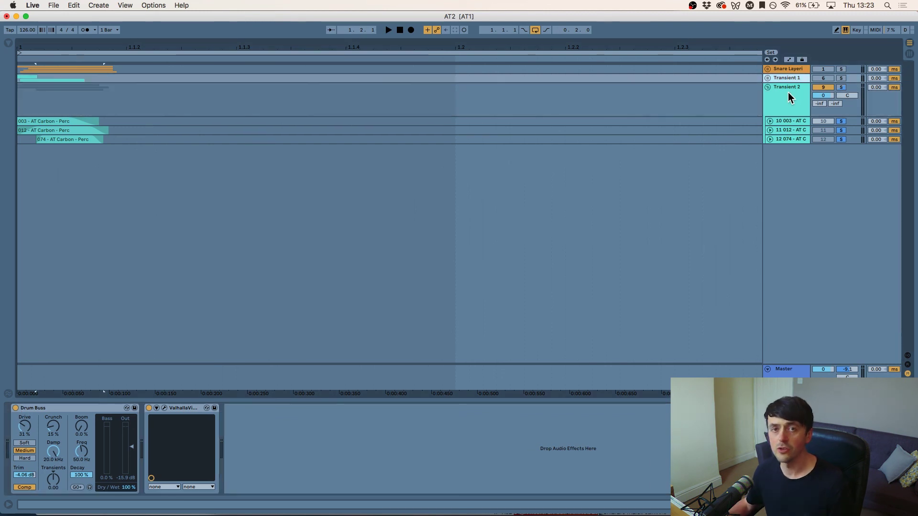
{"action": "left_click", "coordinate": [767, 69]}
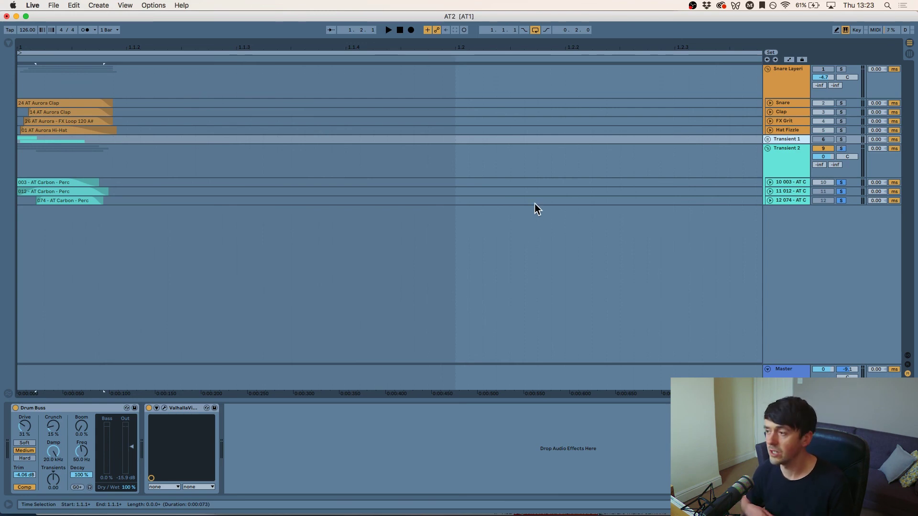
{"action": "left_click", "coordinate": [767, 69]}
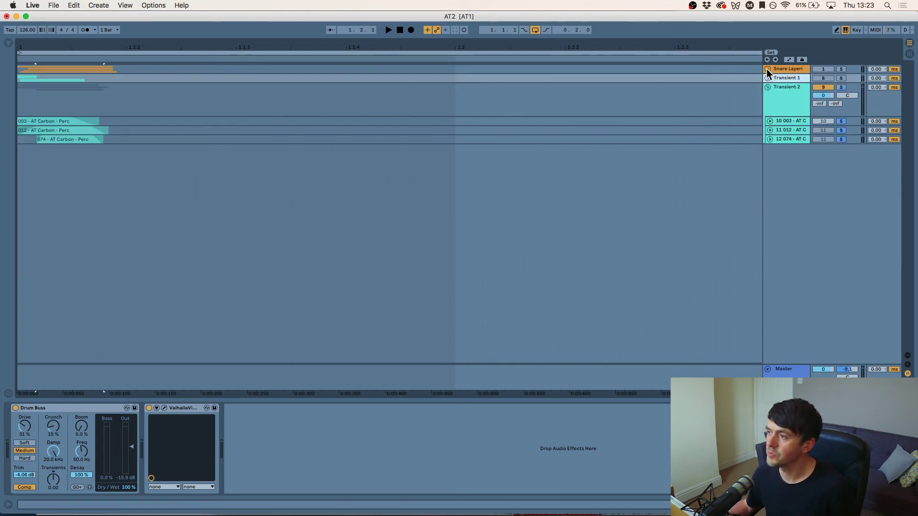
{"action": "left_click", "coordinate": [768, 87]}
{"action": "left_click", "coordinate": [767, 87]}
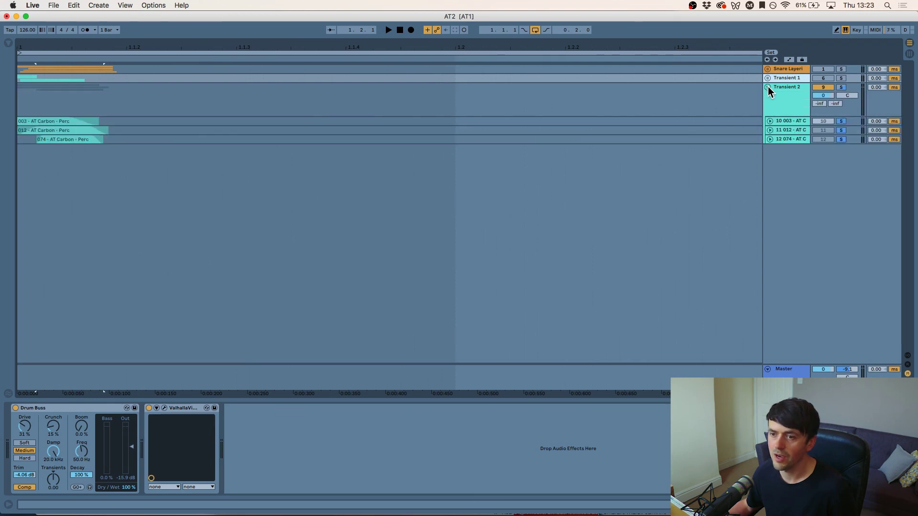
{"action": "left_click", "coordinate": [510, 139]}
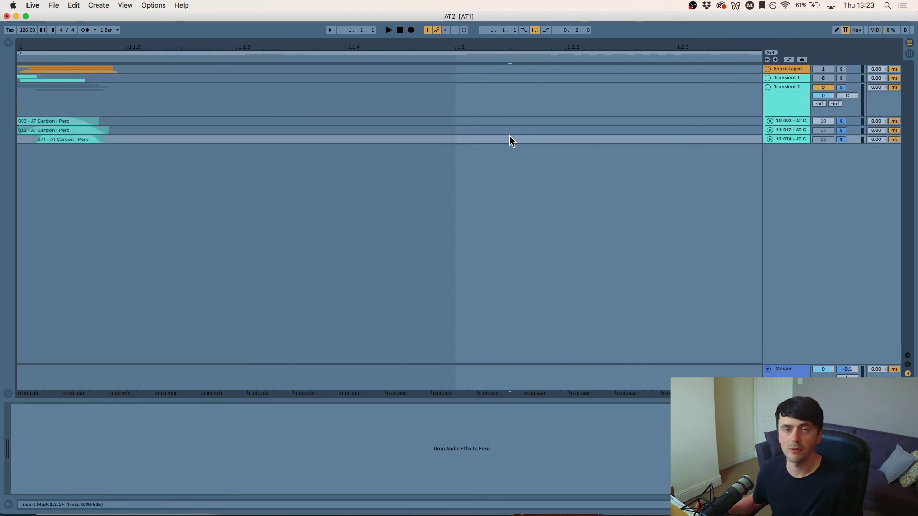